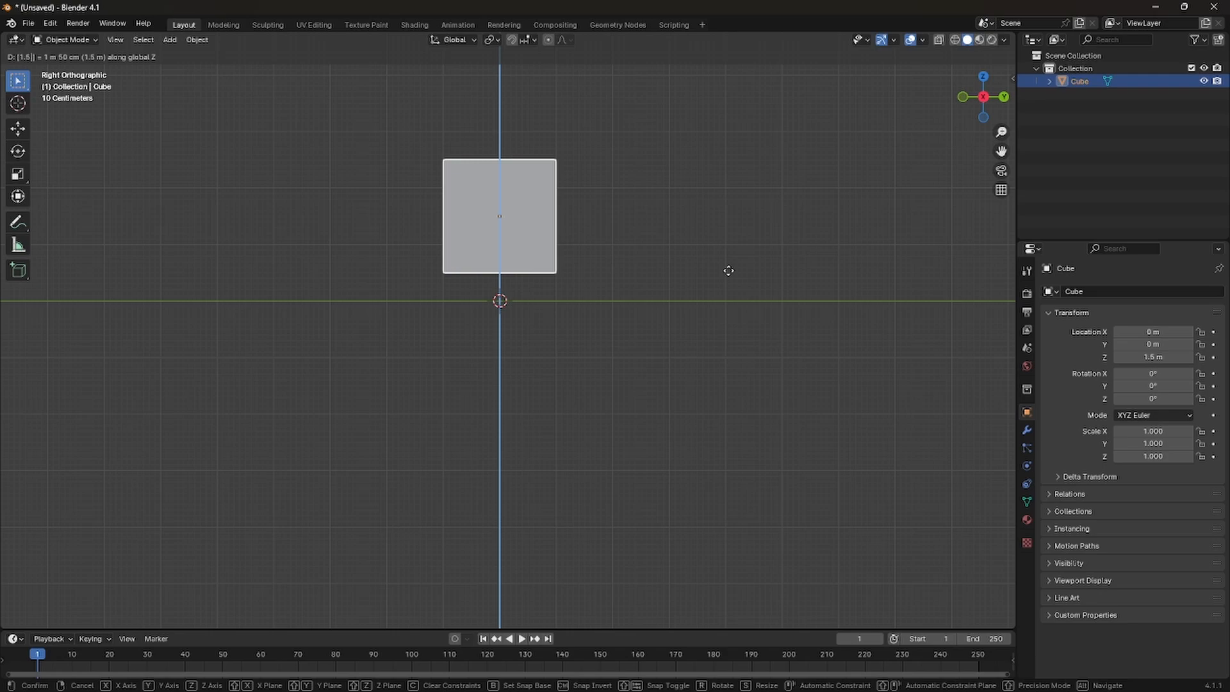
# Move the cube up 1.5 m along Z and add a second cube at the world origin
pyautogui.press('Return')
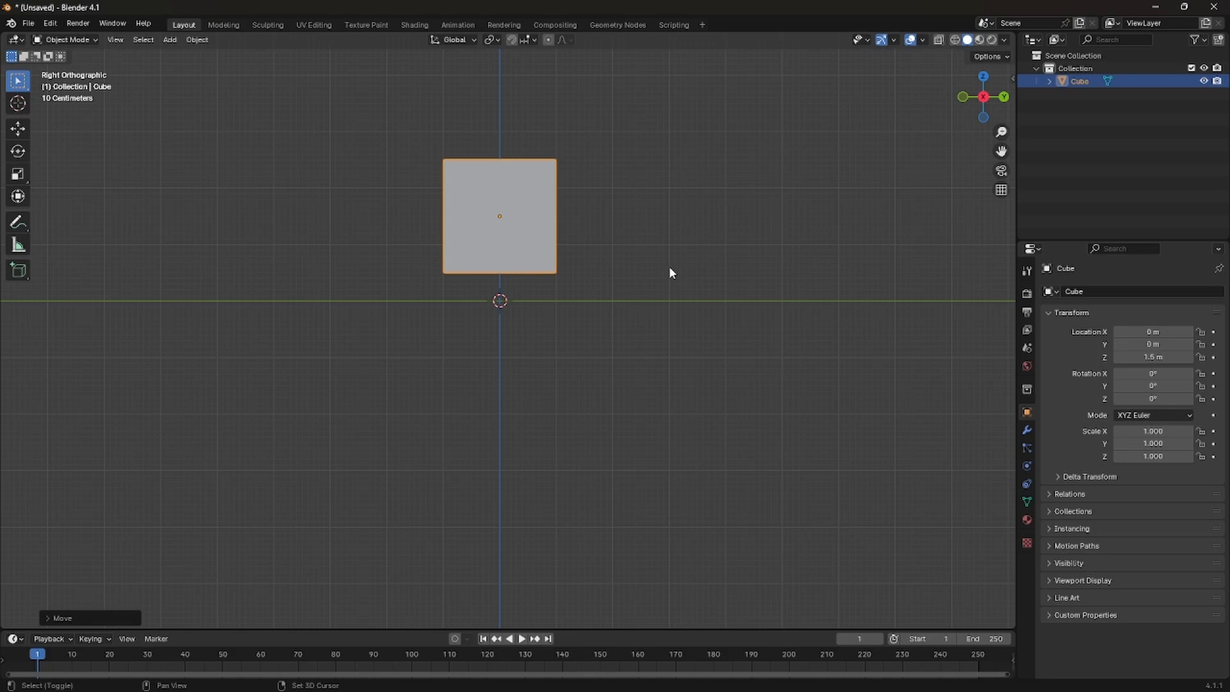
pyautogui.hotkey('shift', 'a')
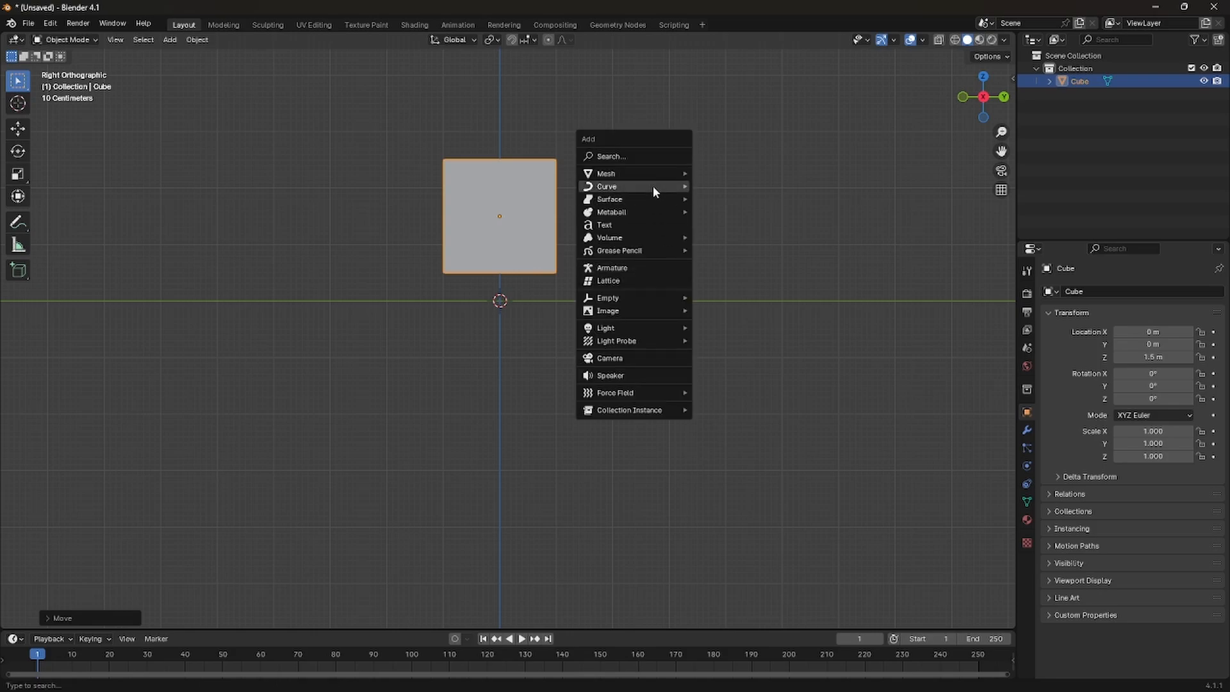
pyautogui.moveTo(651, 175)
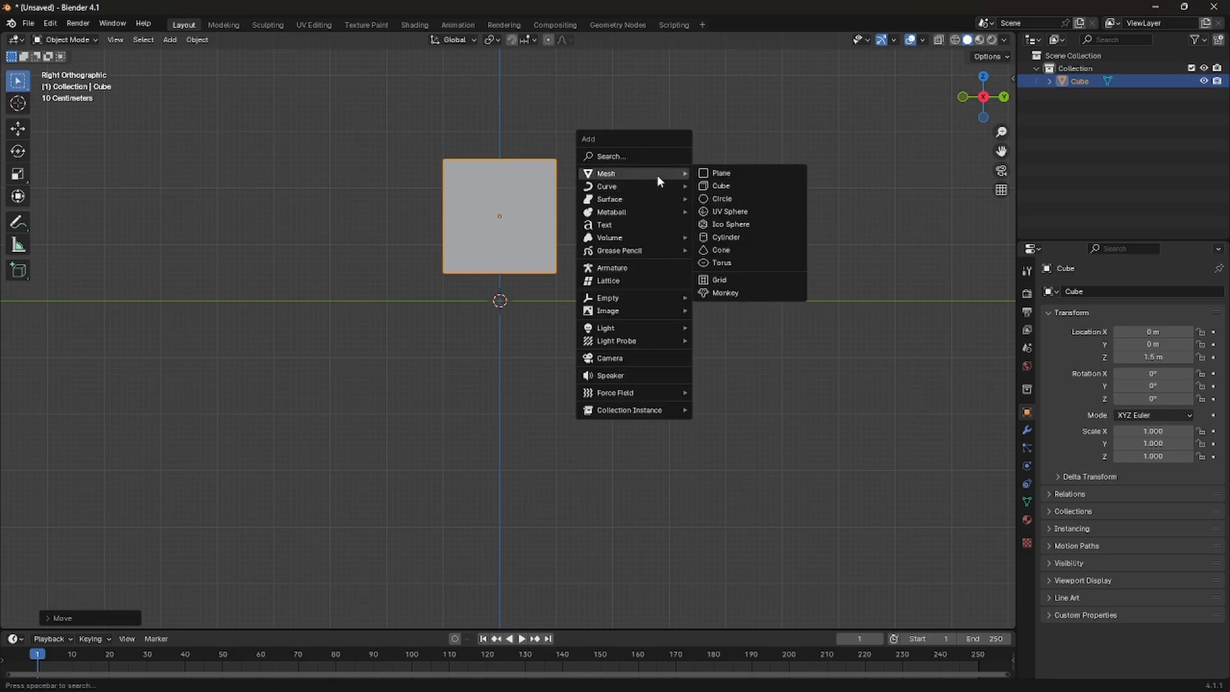
pyautogui.click(712, 186)
# Scale the new cube to 0.3 in X and Y, leaving Z out, to form a narrow leg
pyautogui.scroll(2, 586, 225)
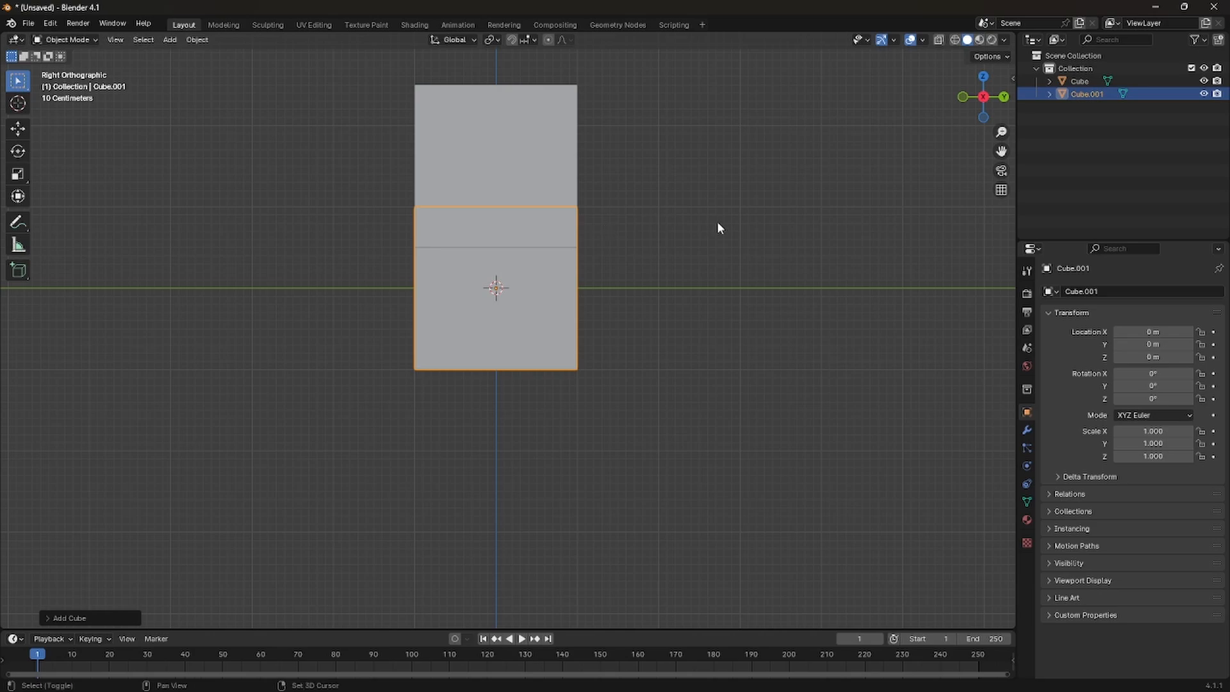
pyautogui.press('s')
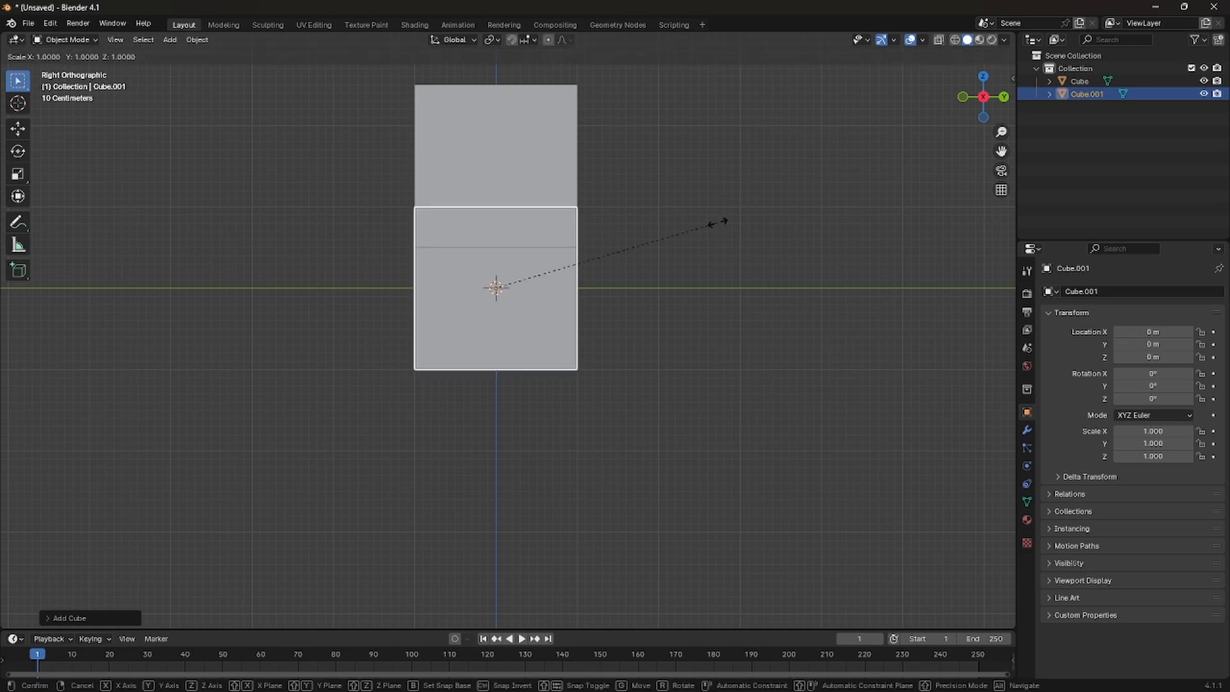
pyautogui.press('z')
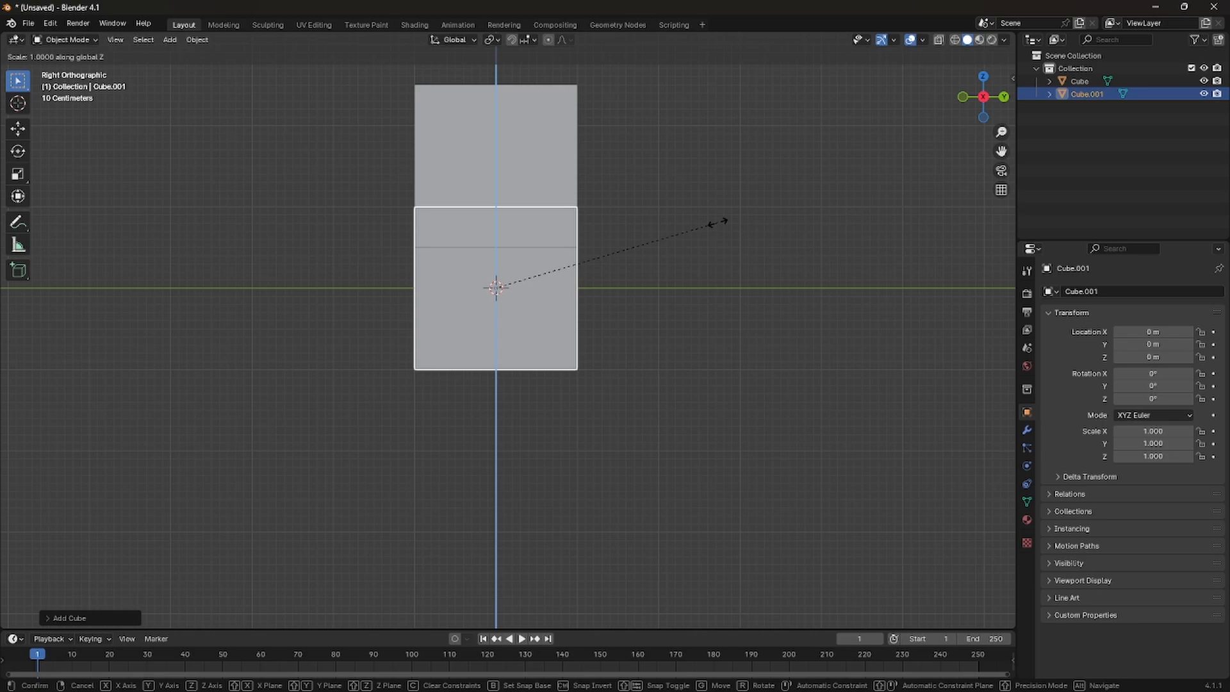
pyautogui.hotkey('shift', 'z')
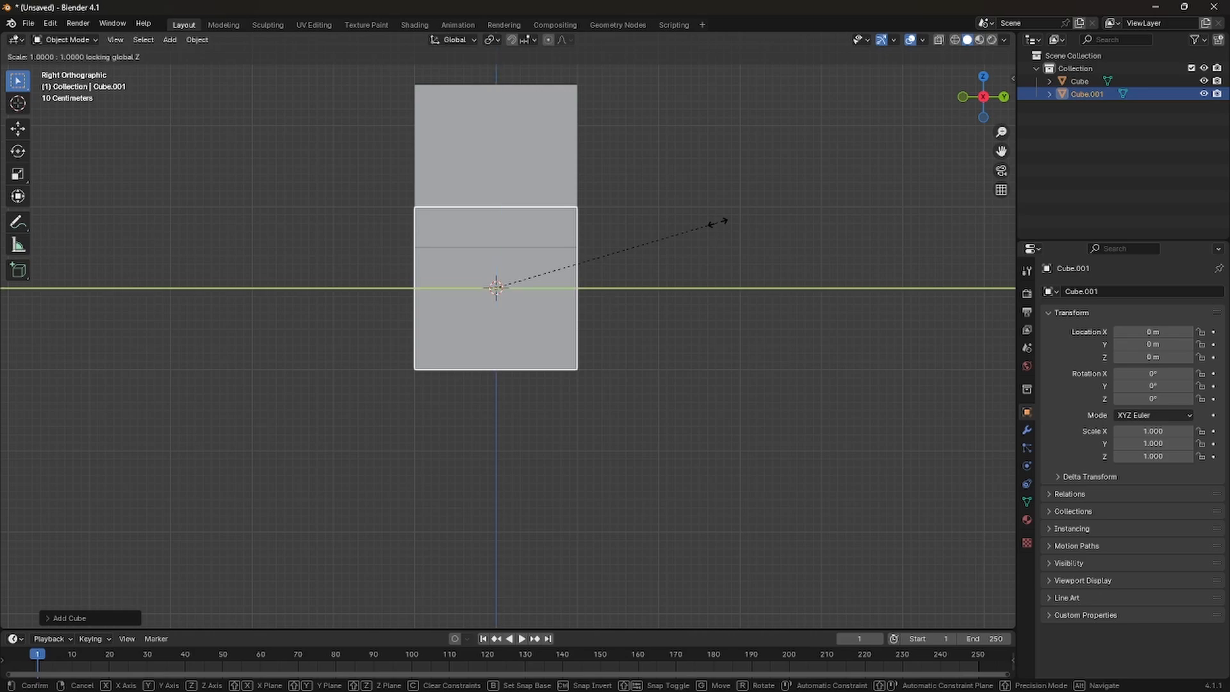
pyautogui.write('.3')
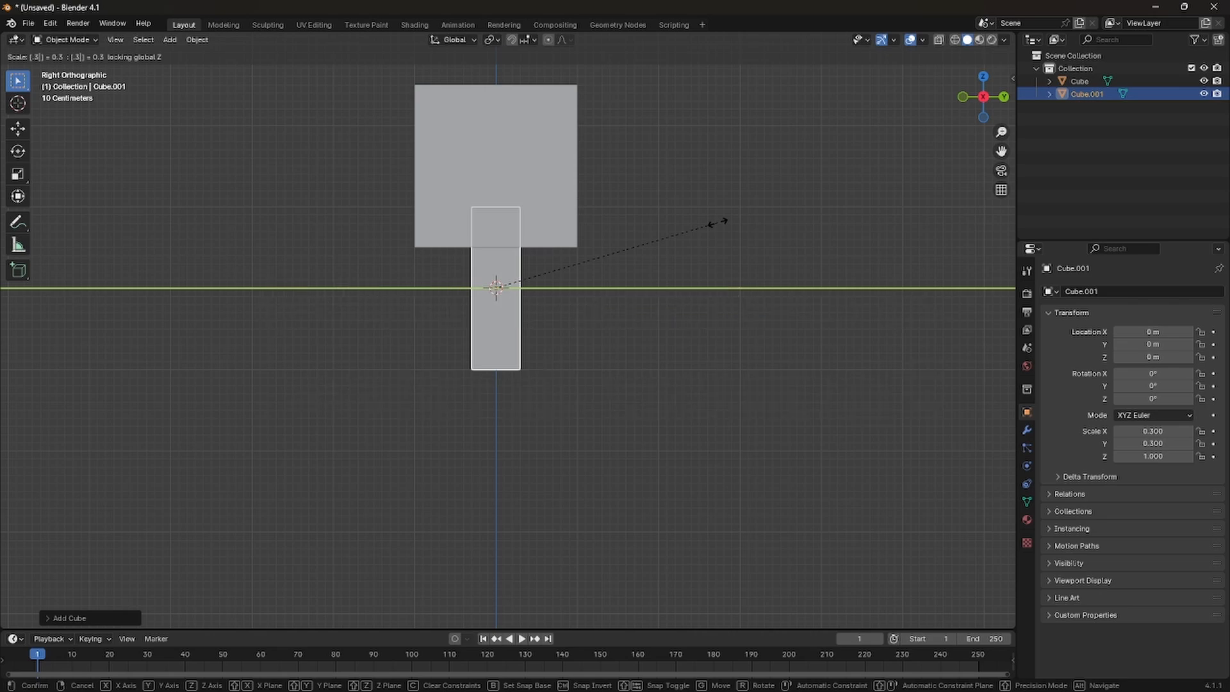
pyautogui.press('Return')
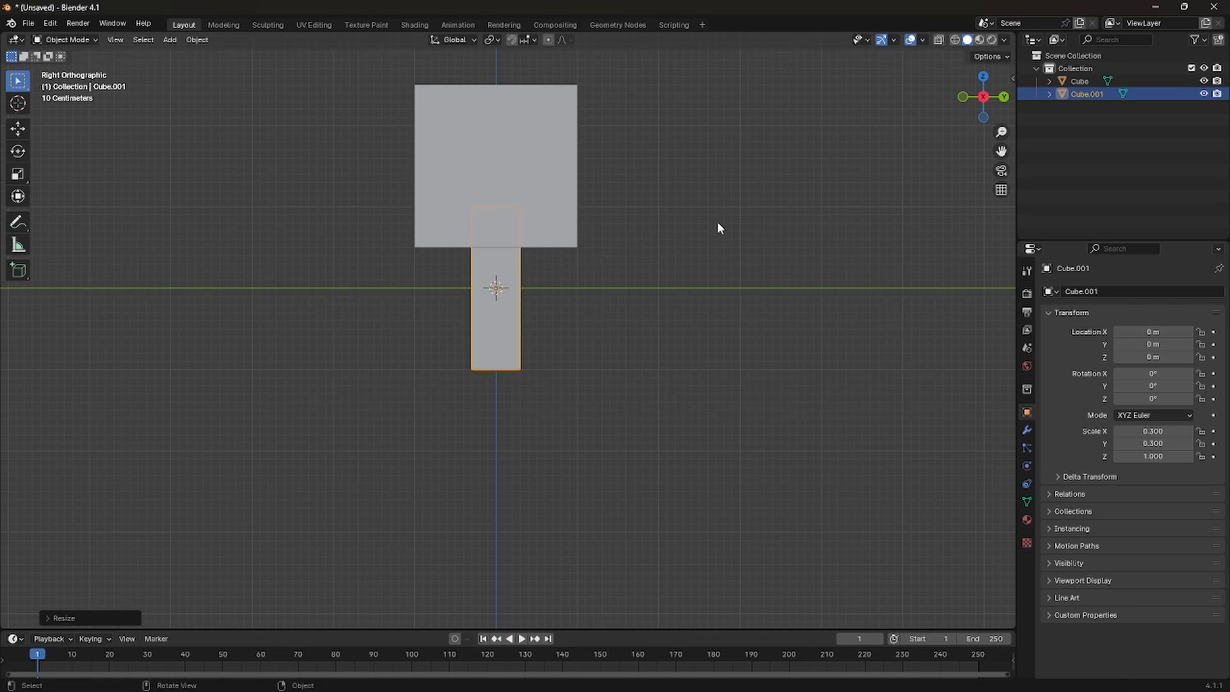
# Move the leg 0.5 m along the Y axis
pyautogui.press('g')
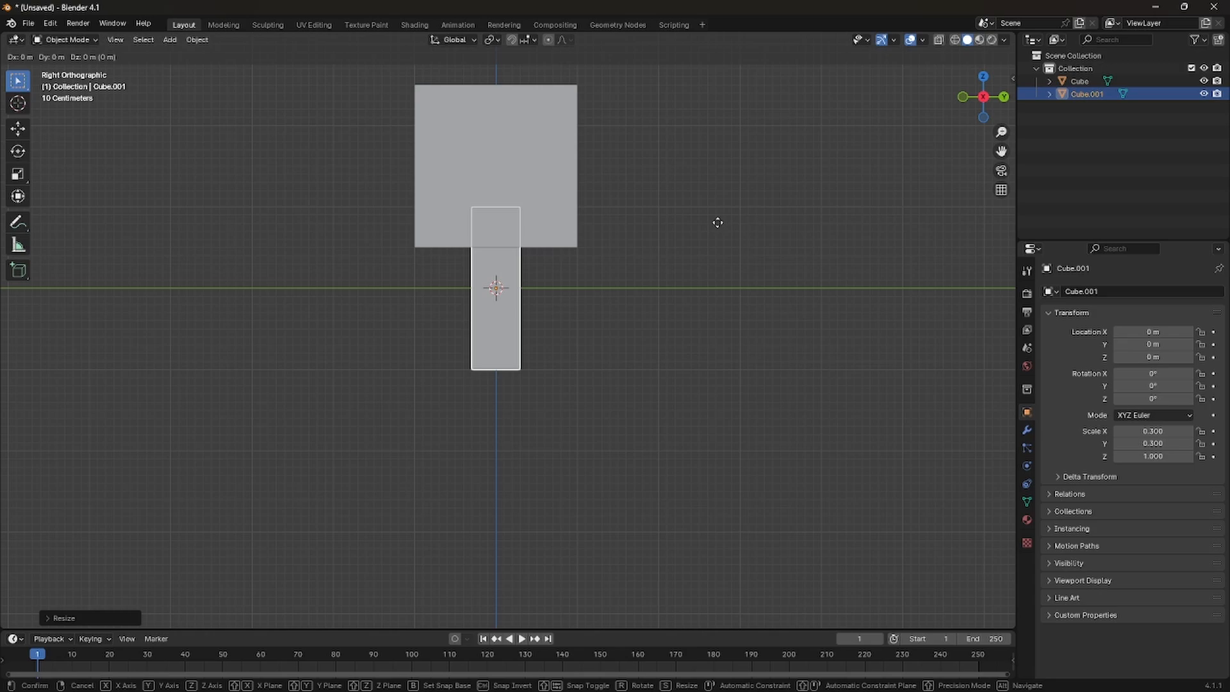
pyautogui.press('y')
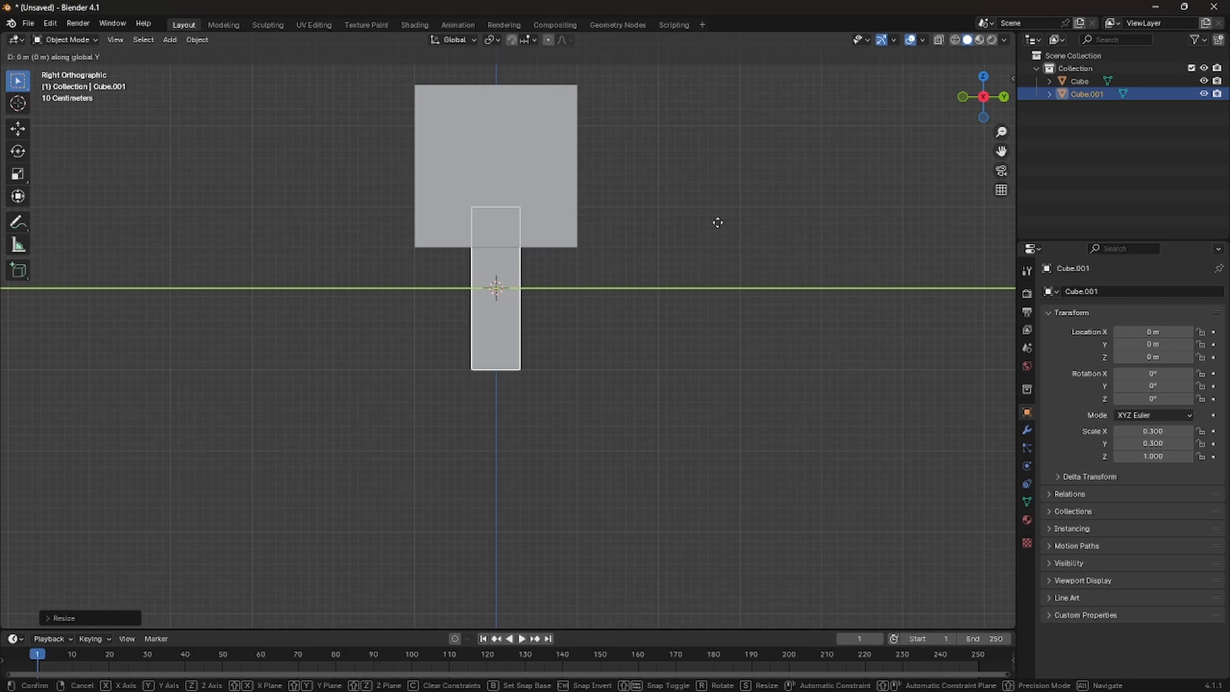
pyautogui.write('0.5')
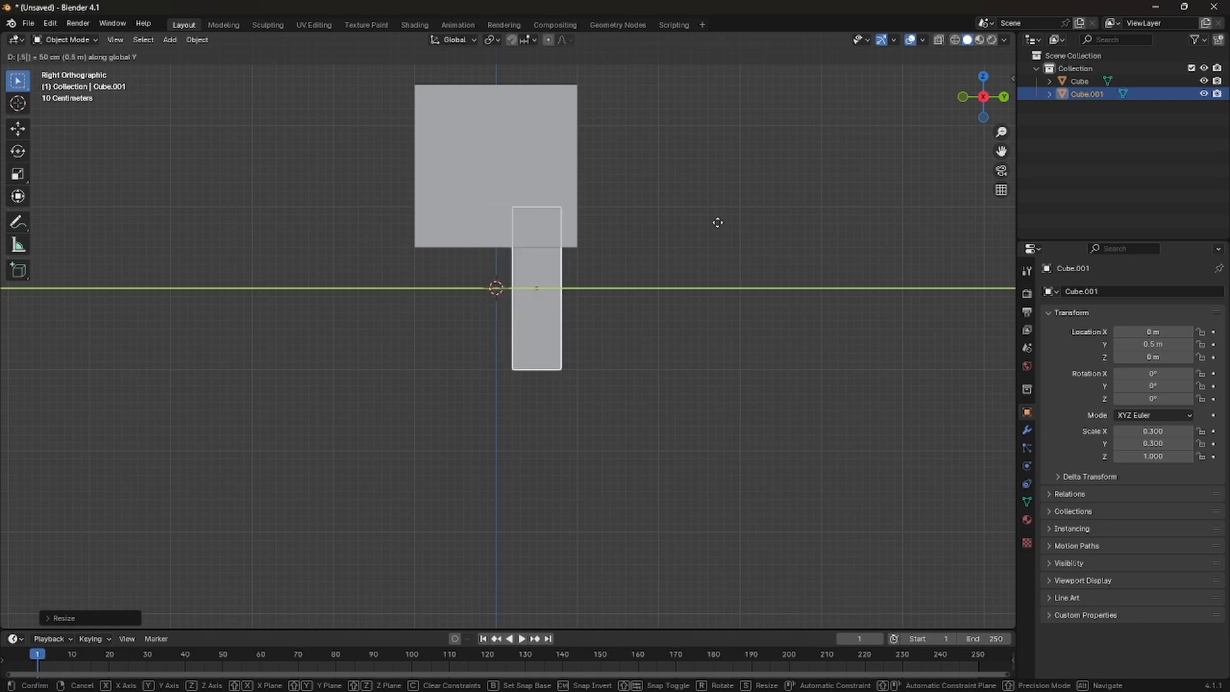
pyautogui.press('Return')
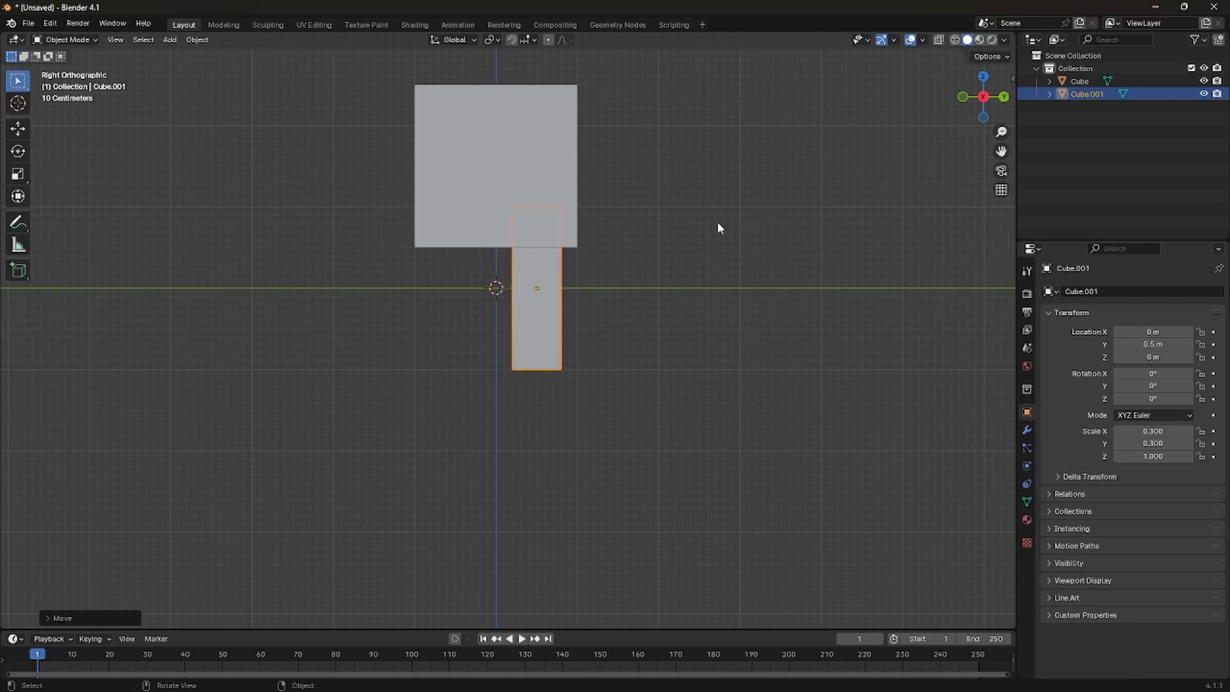
# Duplicate the leg and offset the copy -1 m along the Y axis
pyautogui.press('shift')
pyautogui.hotkey('shift', 'd')
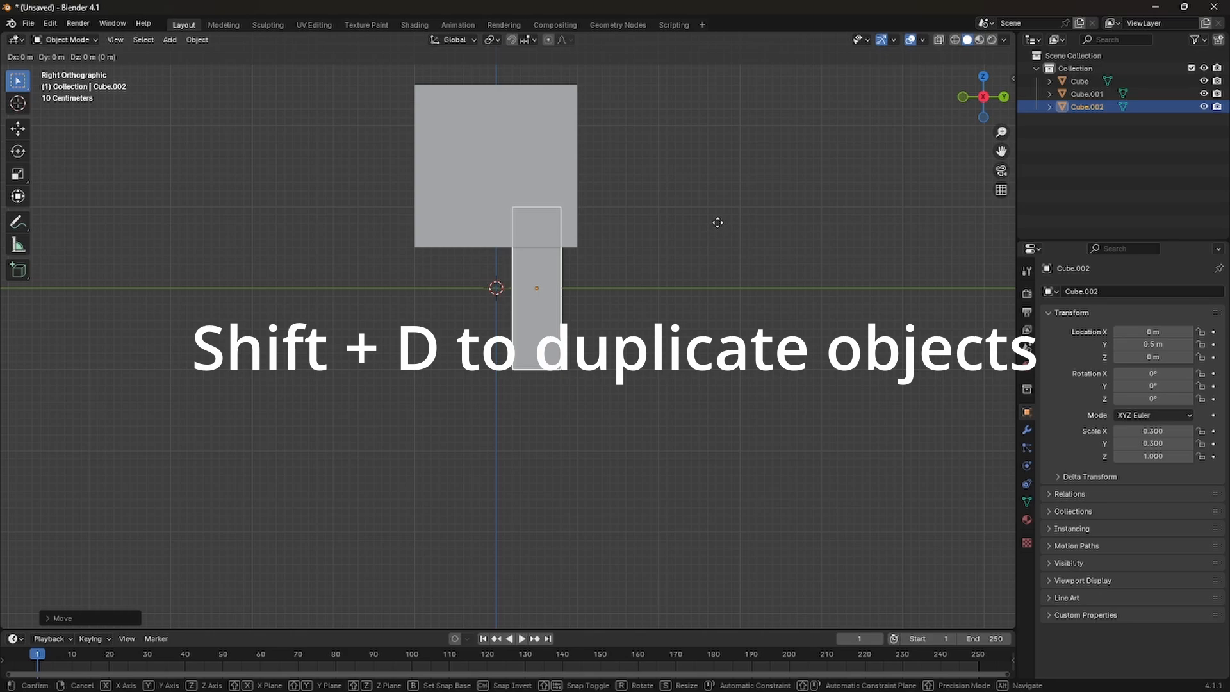
pyautogui.write('x-1')
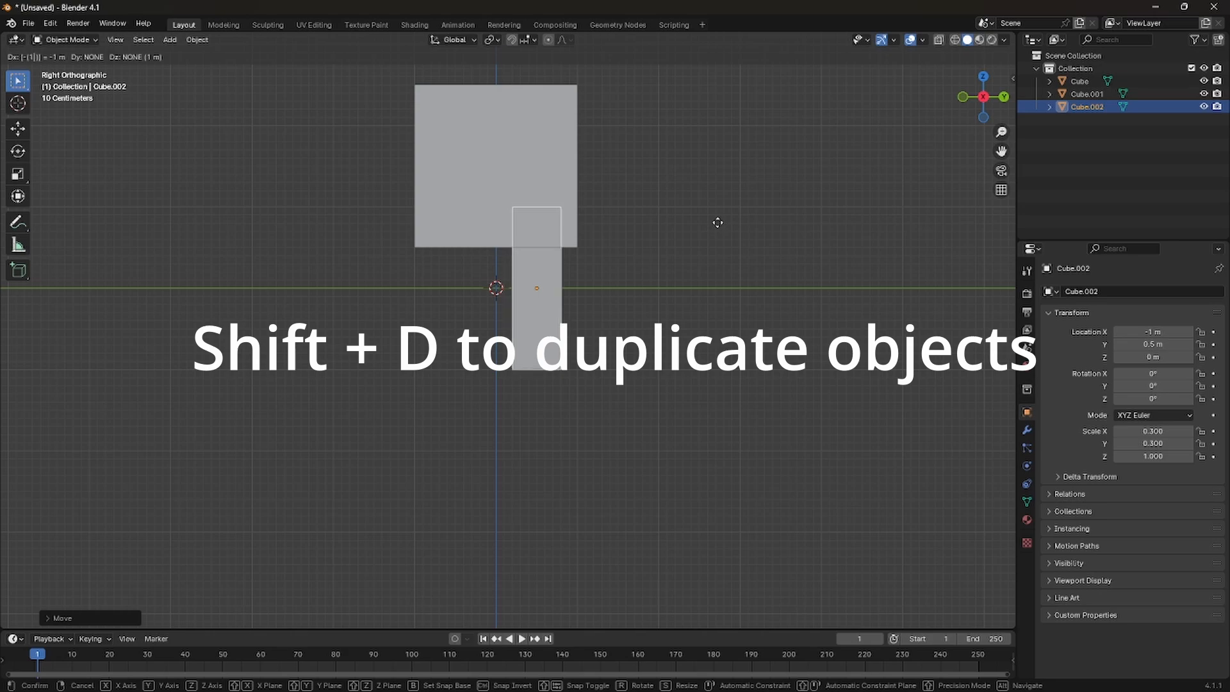
pyautogui.write('y')
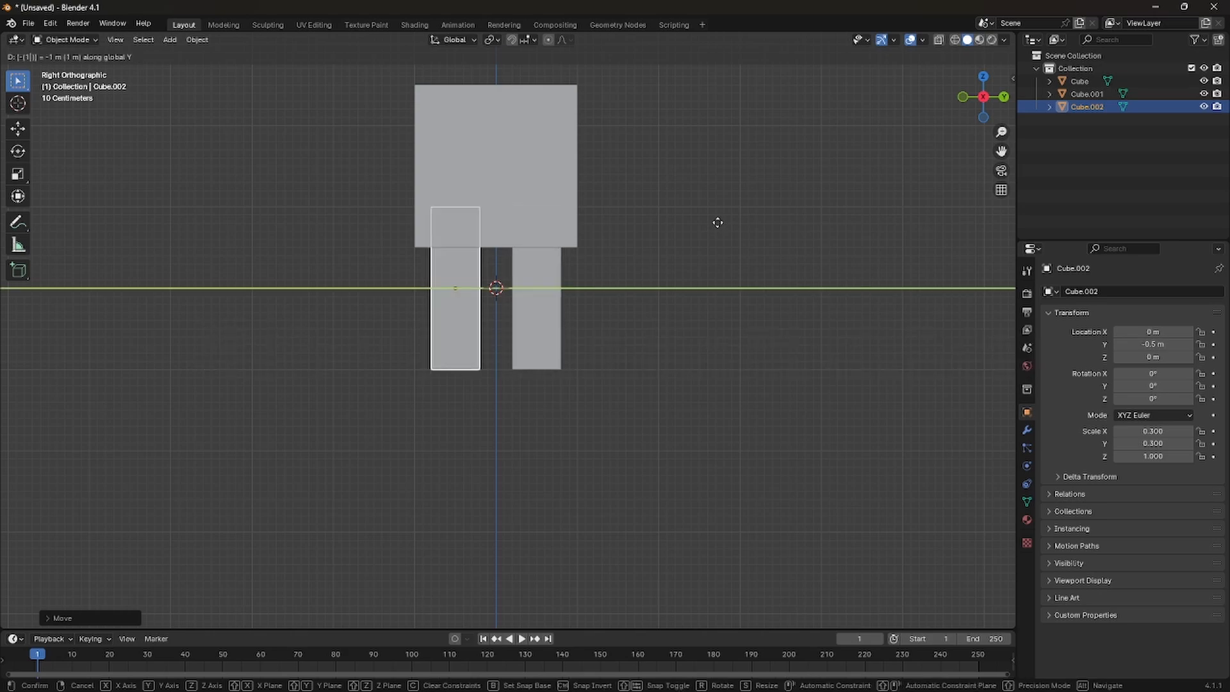
pyautogui.press('Return')
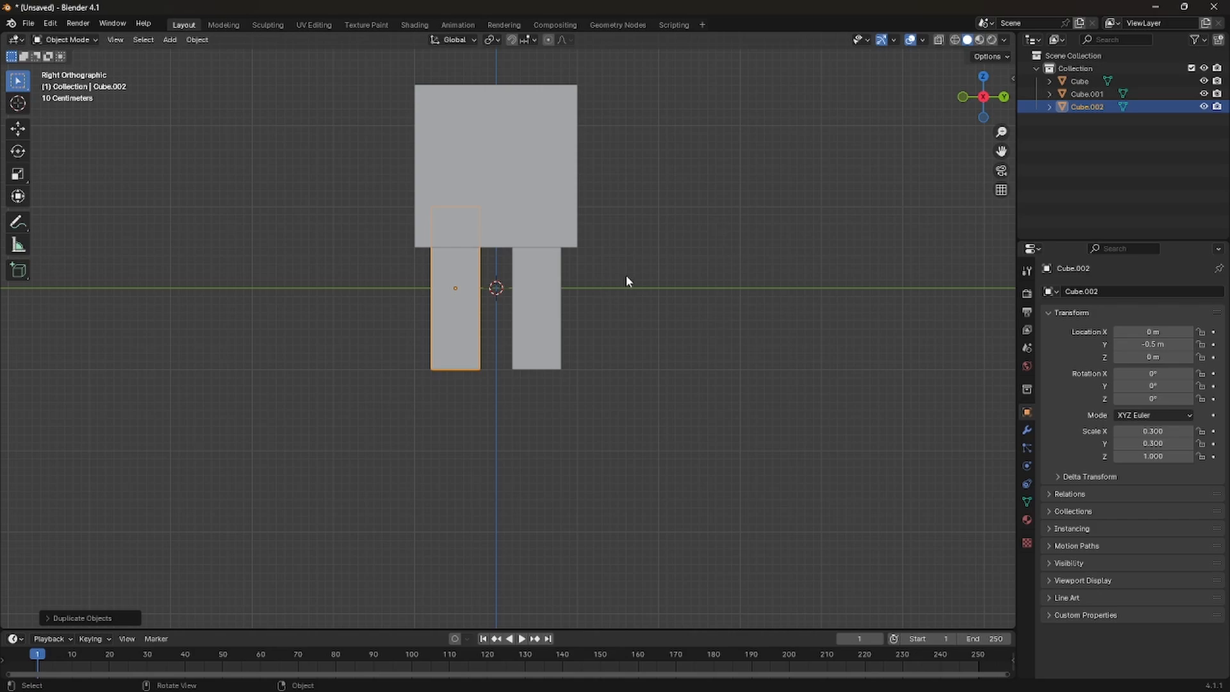
# Select both legs and join them into a single object
pyautogui.moveTo(626, 281); pyautogui.dragTo(671, 297, button='middle')
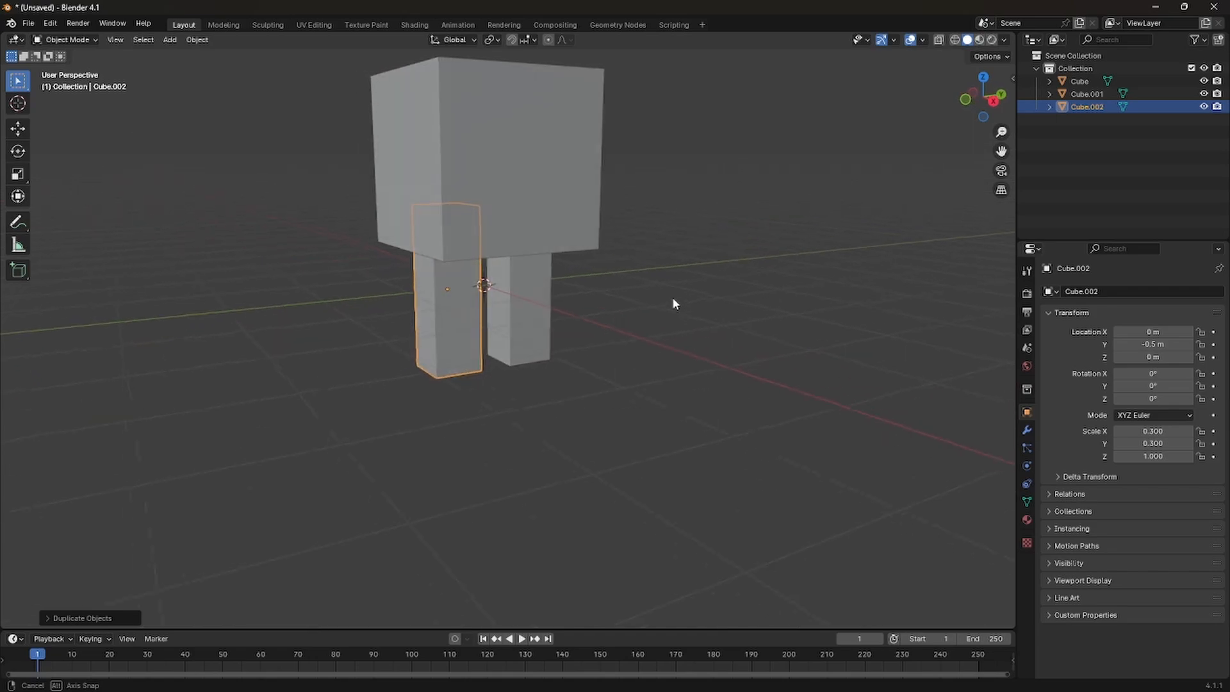
pyautogui.moveTo(676, 253); pyautogui.dragTo(742, 300, button='middle')
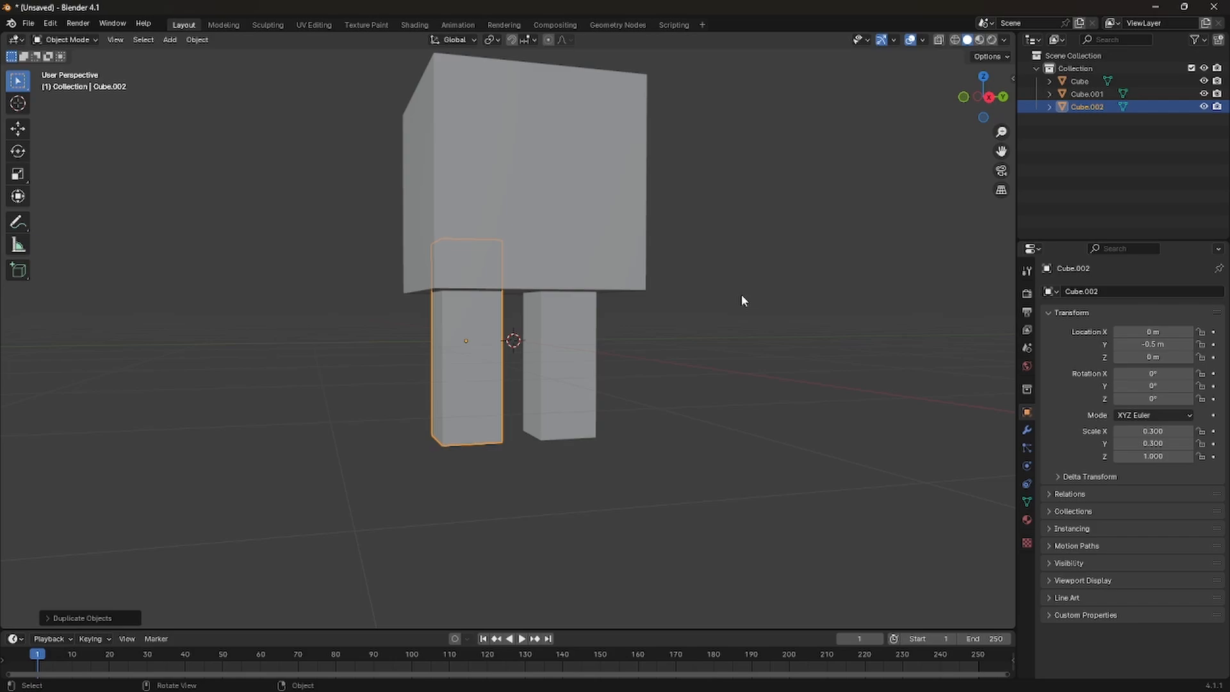
pyautogui.moveTo(740, 294)
pyautogui.mouseDown(button='middle')
pyautogui.moveTo(804, 297)
pyautogui.moveTo(709, 305)
pyautogui.moveTo(777, 302)
pyautogui.moveTo(738, 308)
pyautogui.mouseUp(button='middle')
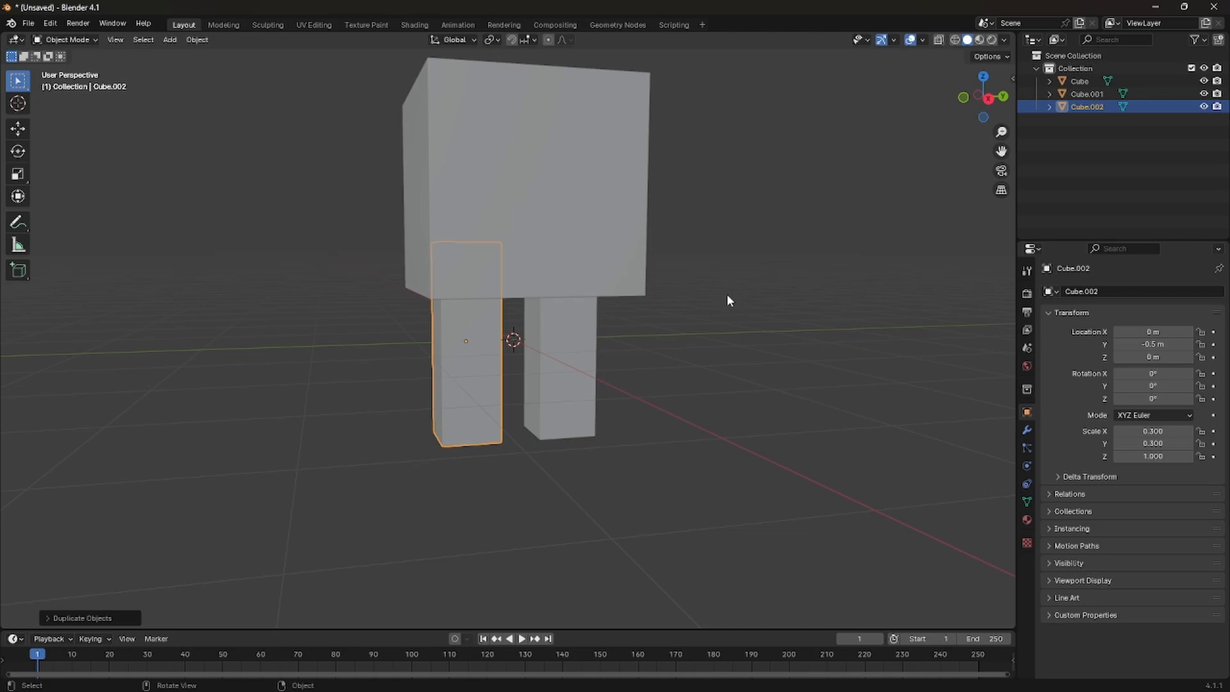
pyautogui.keyDown('shift'); pyautogui.moveTo(740, 350); pyautogui.dragTo(573, 408); pyautogui.keyUp('shift')
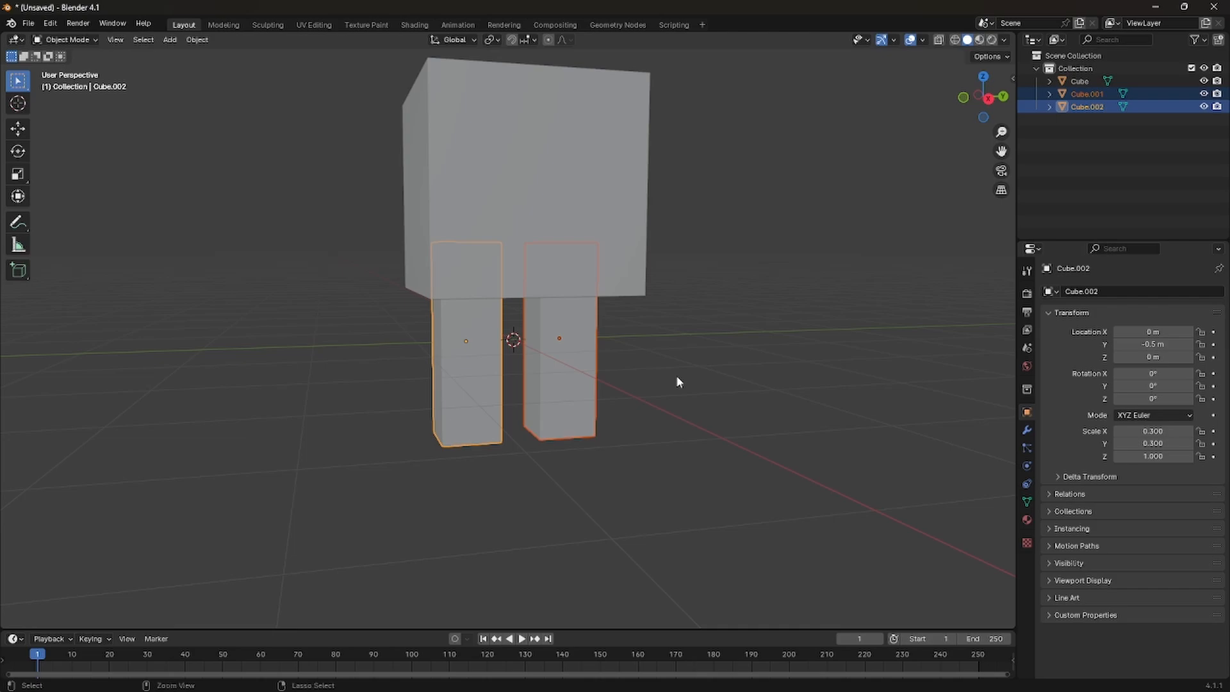
pyautogui.hotkey('ctrl', 'j')
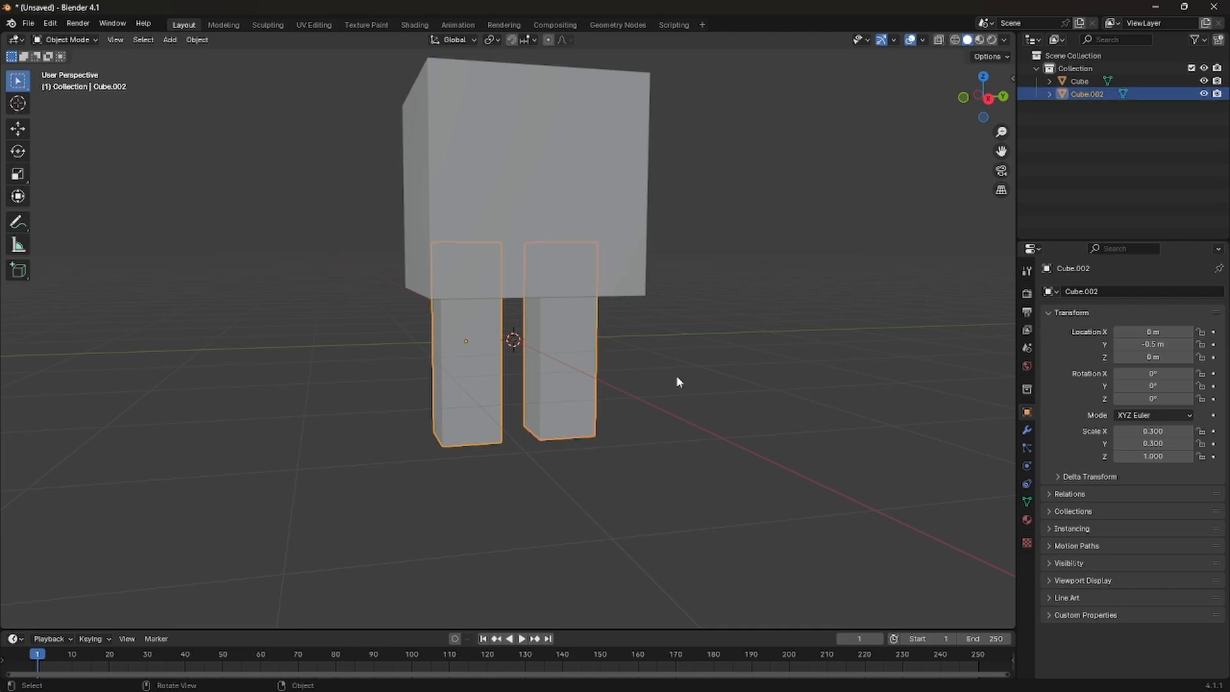
# Add a horizontal loop cut around the middle of each leg in Edit Mode and return to Object Mode
pyautogui.click(72, 40)
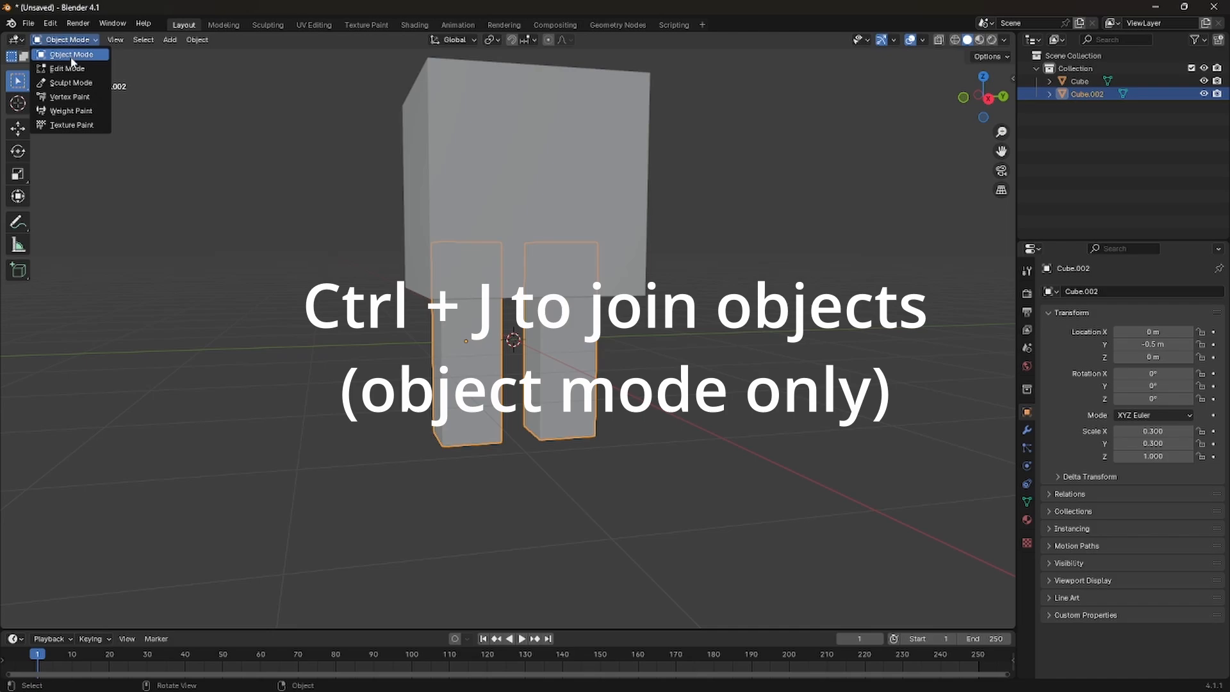
pyautogui.click(67, 68)
pyautogui.click(18, 362)
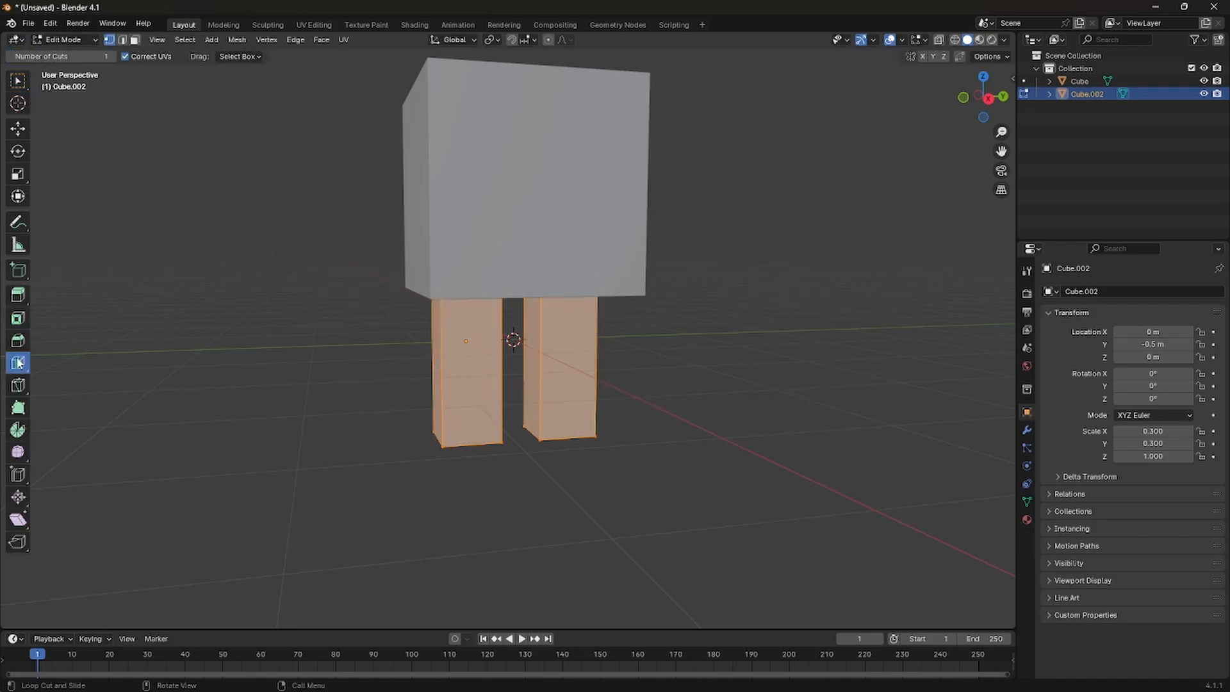
pyautogui.click(455, 362)
pyautogui.click(532, 357)
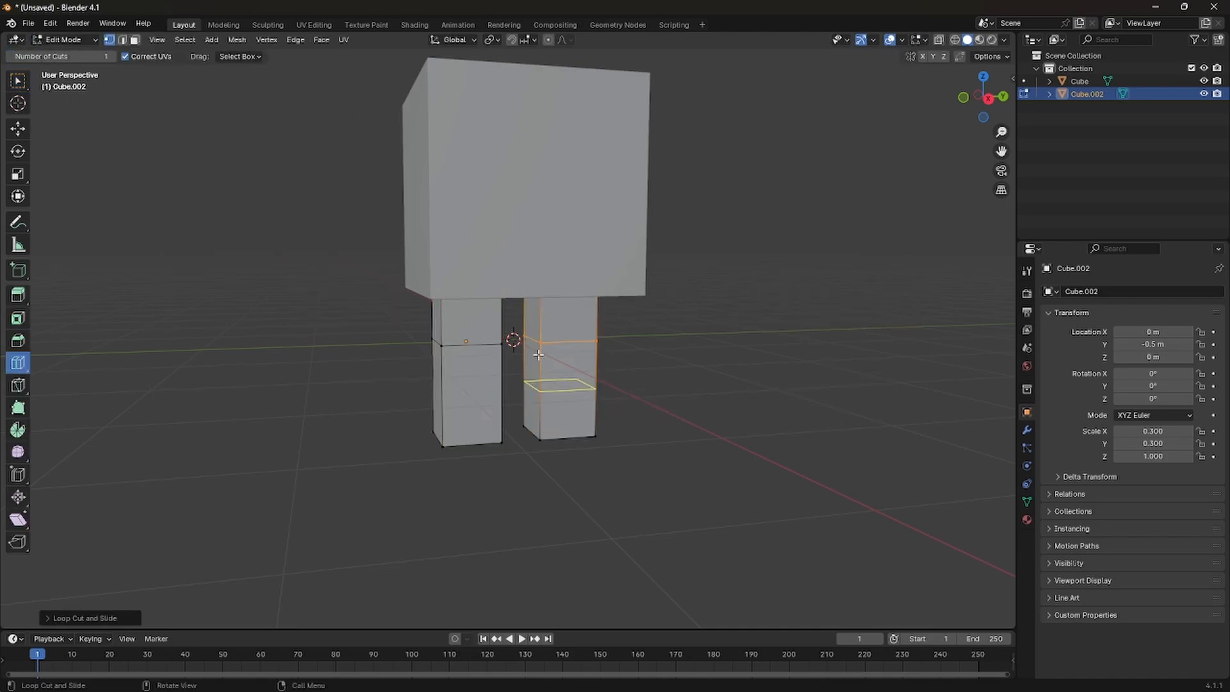
pyautogui.moveTo(449, 390); pyautogui.dragTo(472, 384, button='middle')
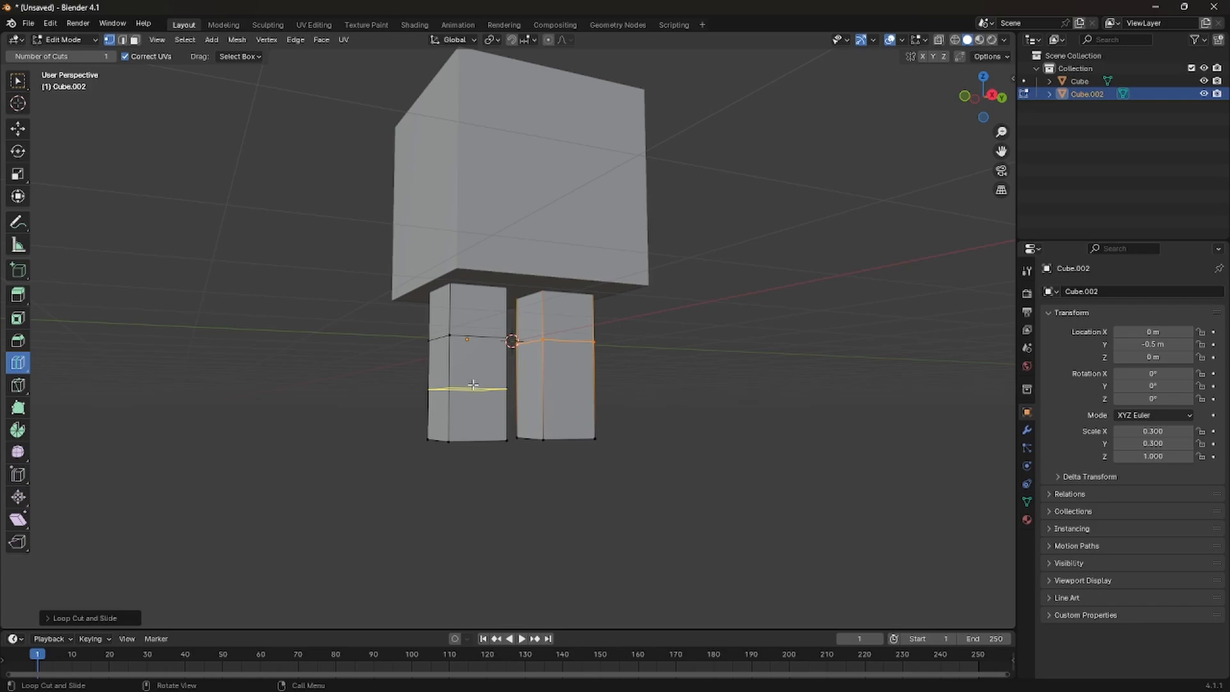
pyautogui.click(70, 40)
pyautogui.click(72, 55)
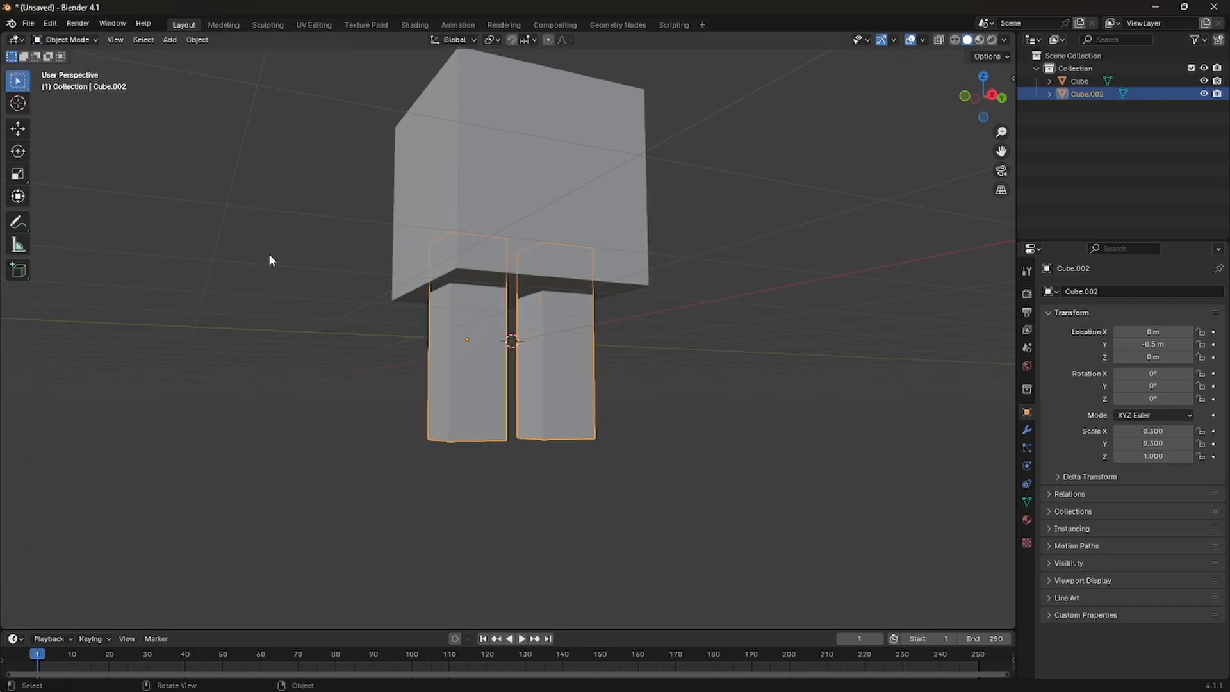
# Set the viewport shading to wireframe and align the view to Right Orthographic
pyautogui.moveTo(410, 292)
pyautogui.mouseDown(button='middle')
pyautogui.moveTo(481, 310)
pyautogui.moveTo(471, 322)
pyautogui.moveTo(385, 317)
pyautogui.moveTo(555, 287)
pyautogui.mouseUp(button='middle')
pyautogui.click(955, 40)
pyautogui.moveTo(934, 67); pyautogui.dragTo(779, 259, button='middle')
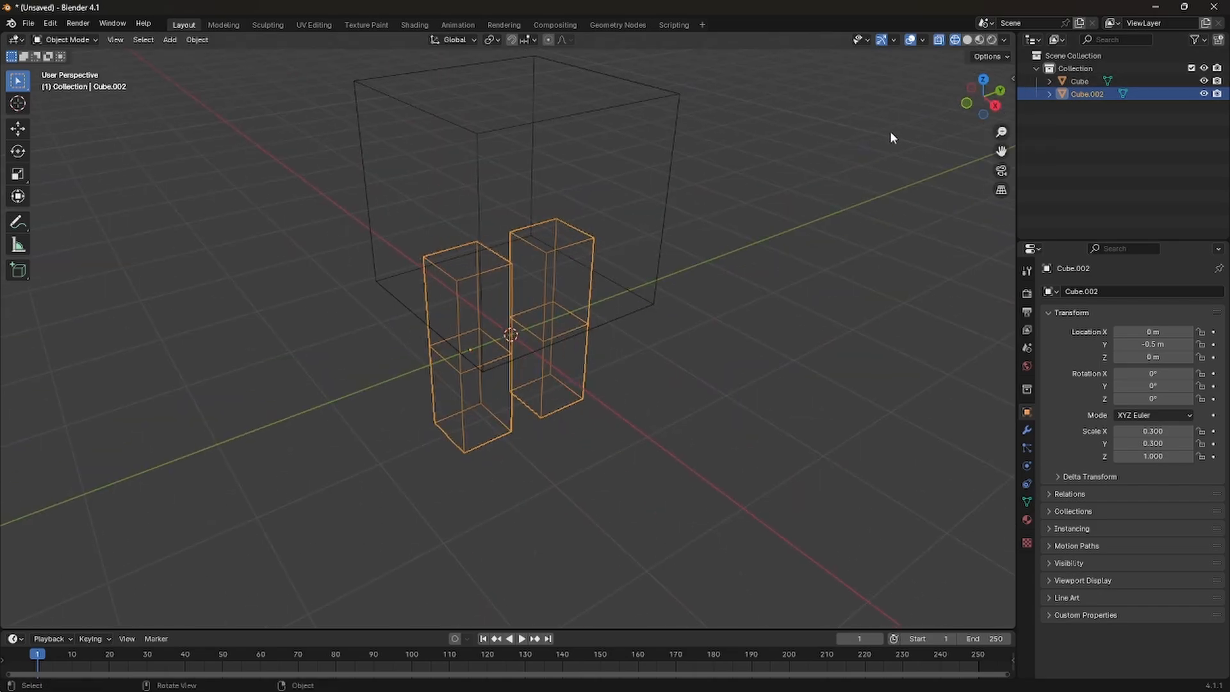
pyautogui.moveTo(903, 207); pyautogui.dragTo(901, 159, button='middle')
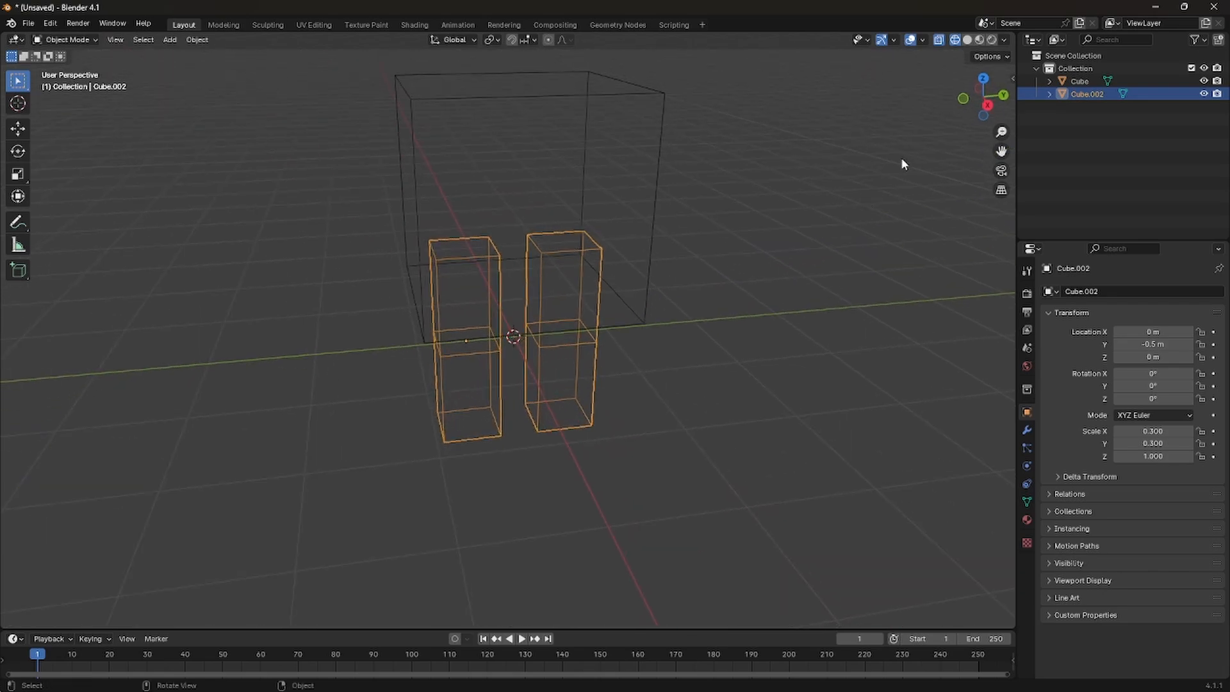
pyautogui.click(987, 106)
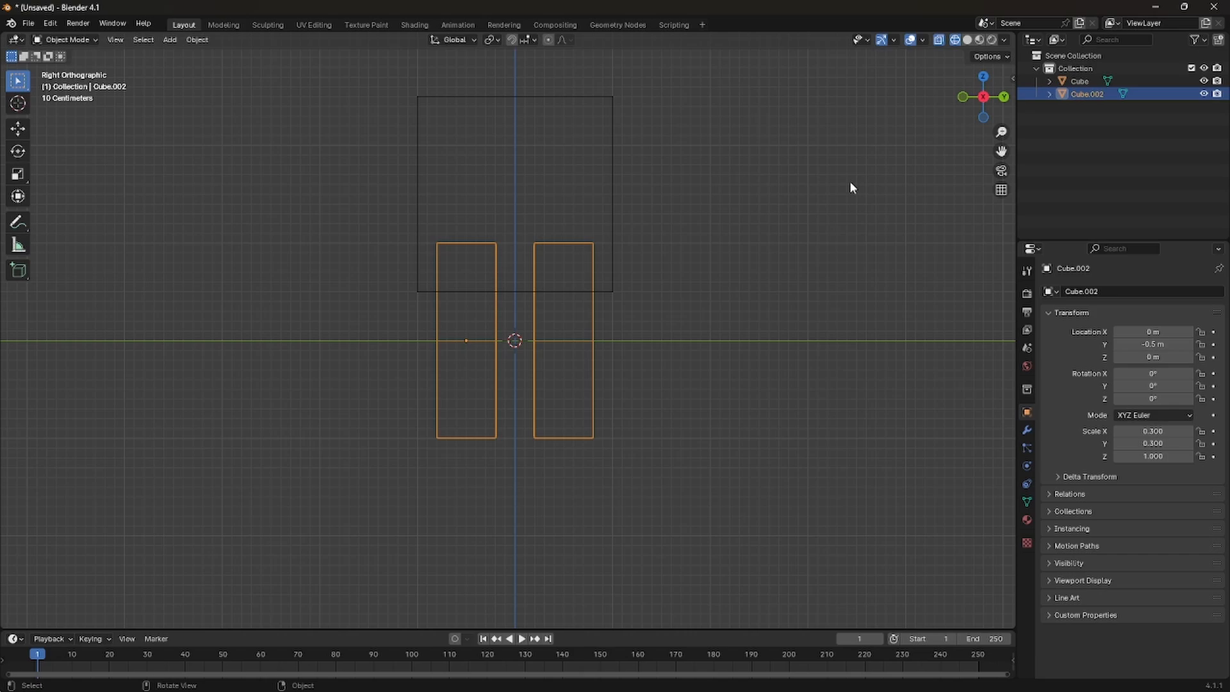
# Join the legs to the large body cube, keeping the body as the active object
pyautogui.click(612, 110)
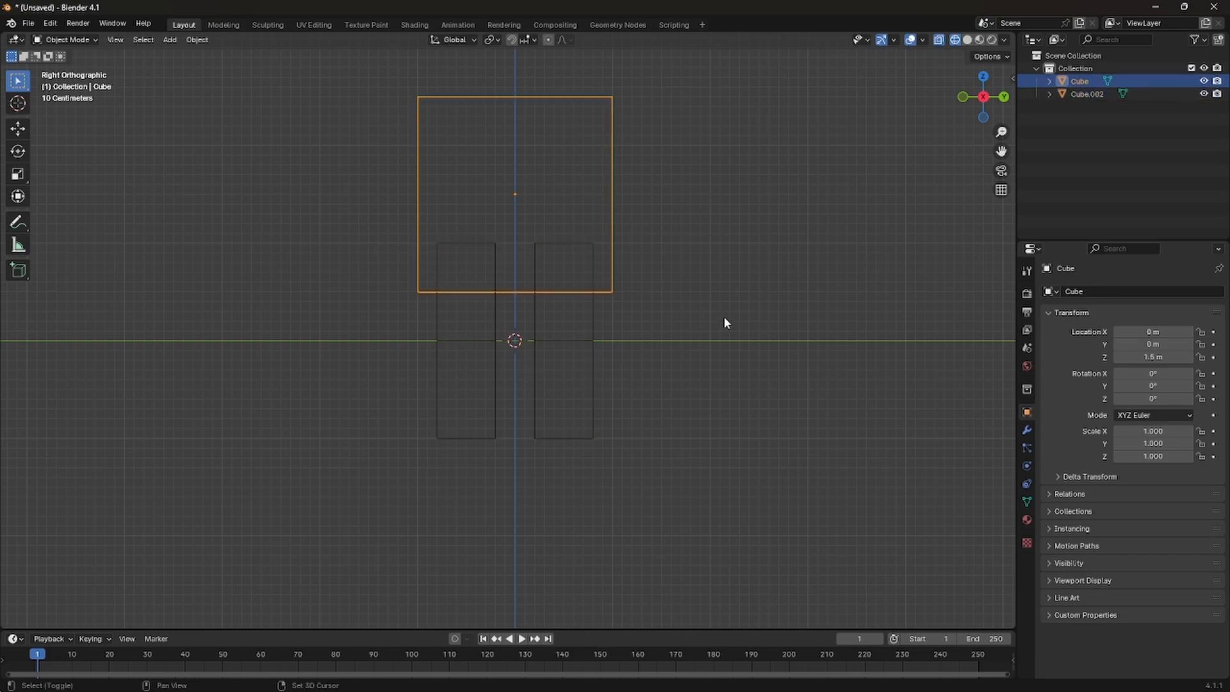
pyautogui.keyDown('shift'); pyautogui.moveTo(727, 316); pyautogui.dragTo(579, 370); pyautogui.keyUp('shift')
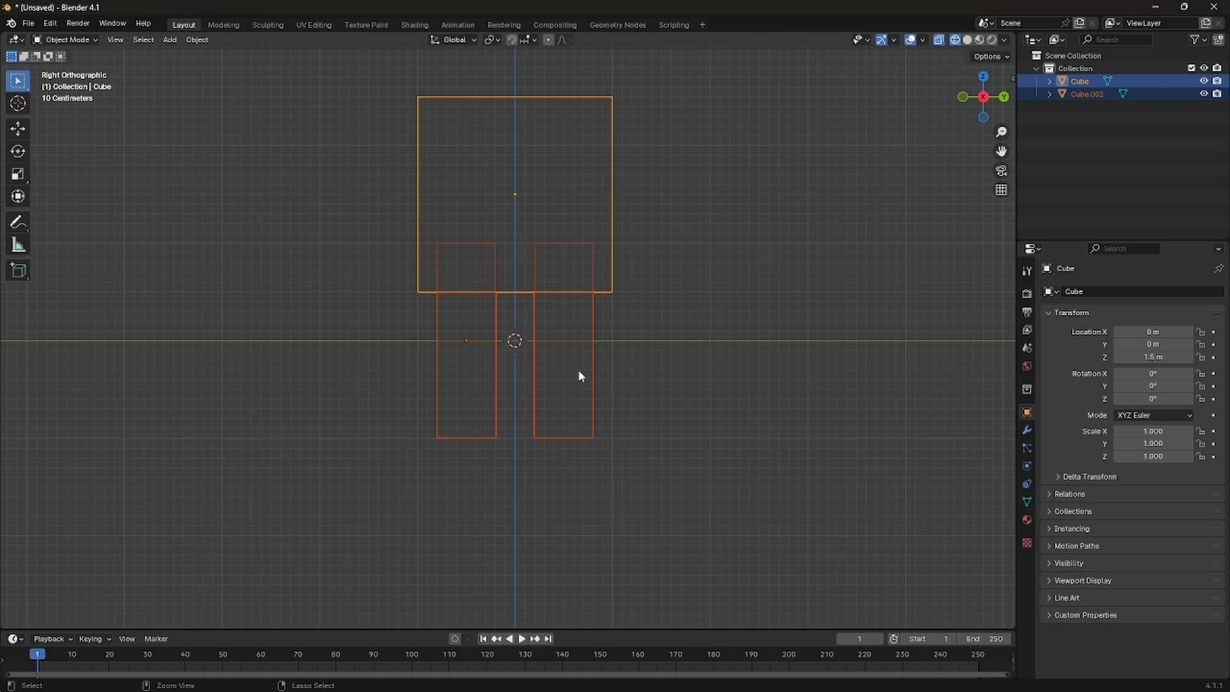
pyautogui.hotkey('ctrl', 'j')
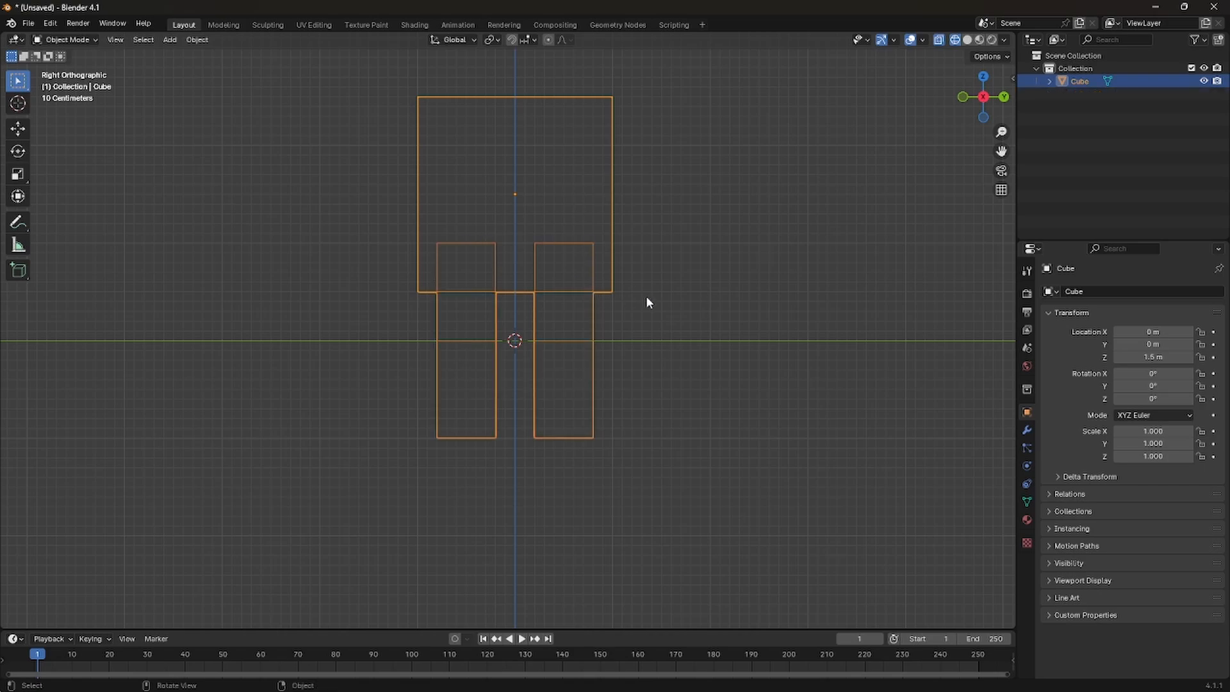
# Add an armature at the world origin in the Right Orthographic view
pyautogui.moveTo(647, 301); pyautogui.dragTo(679, 301, button='middle')
pyautogui.click(983, 98)
pyautogui.press('shift')
pyautogui.hotkey('shift', 'a')
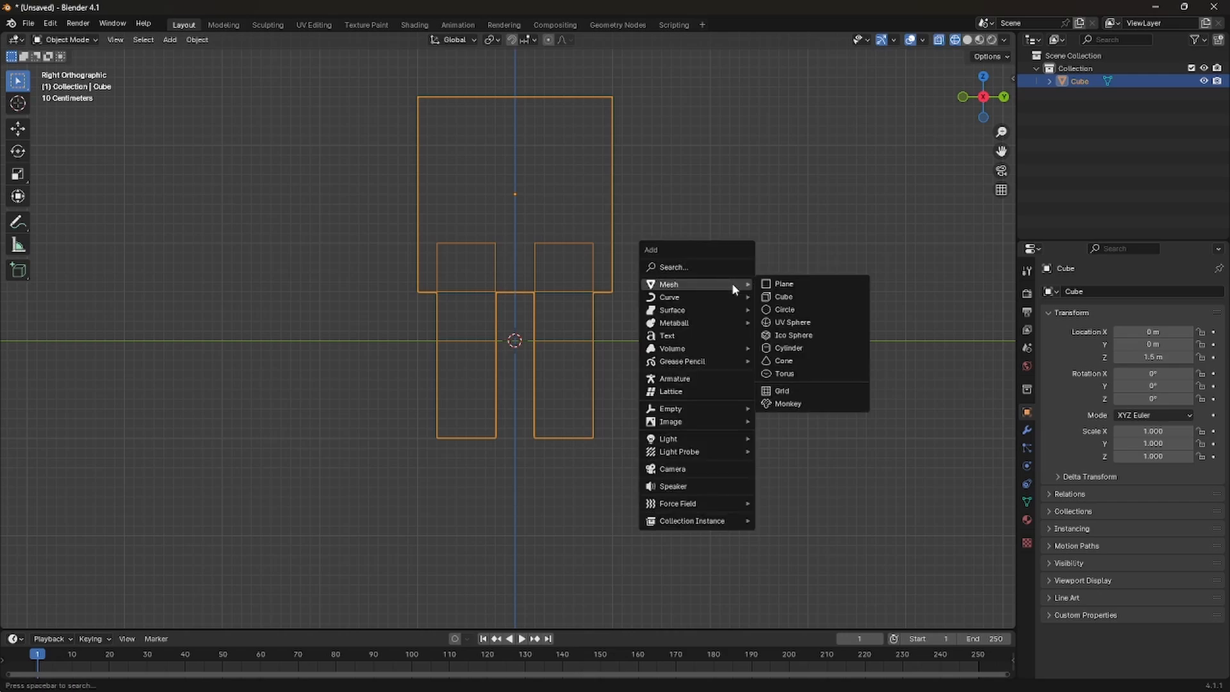
pyautogui.click(713, 381)
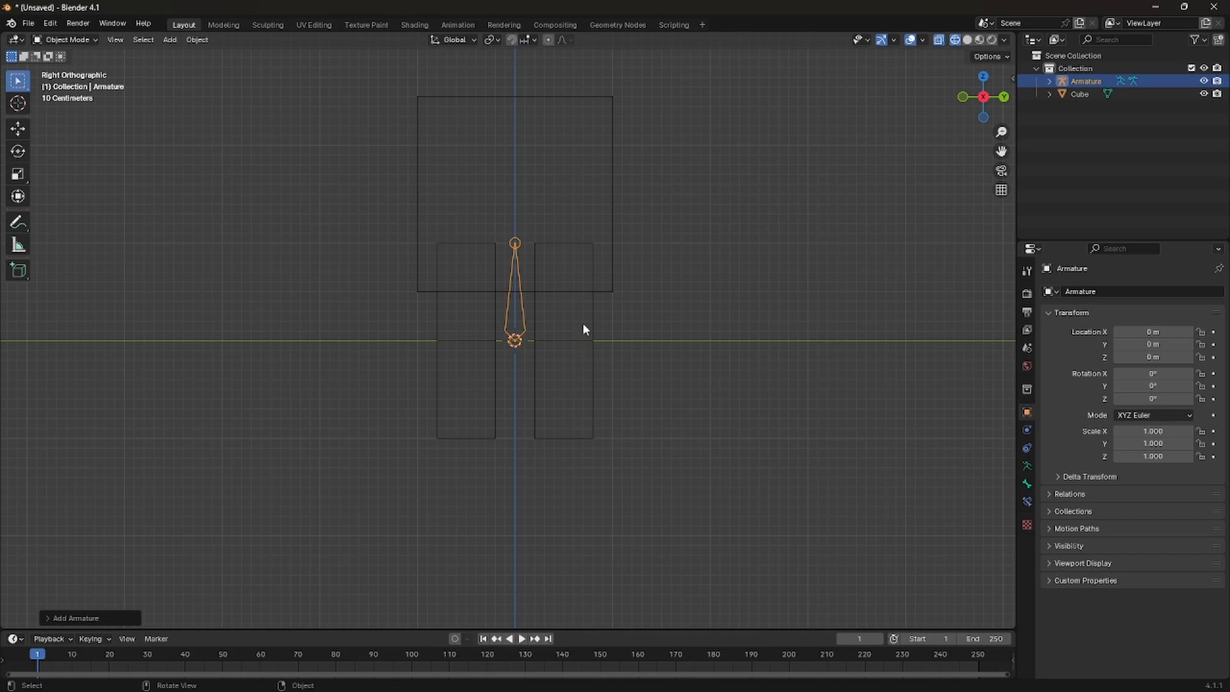
# Move the armature 1 m up along the global Z axis
pyautogui.write('gz')
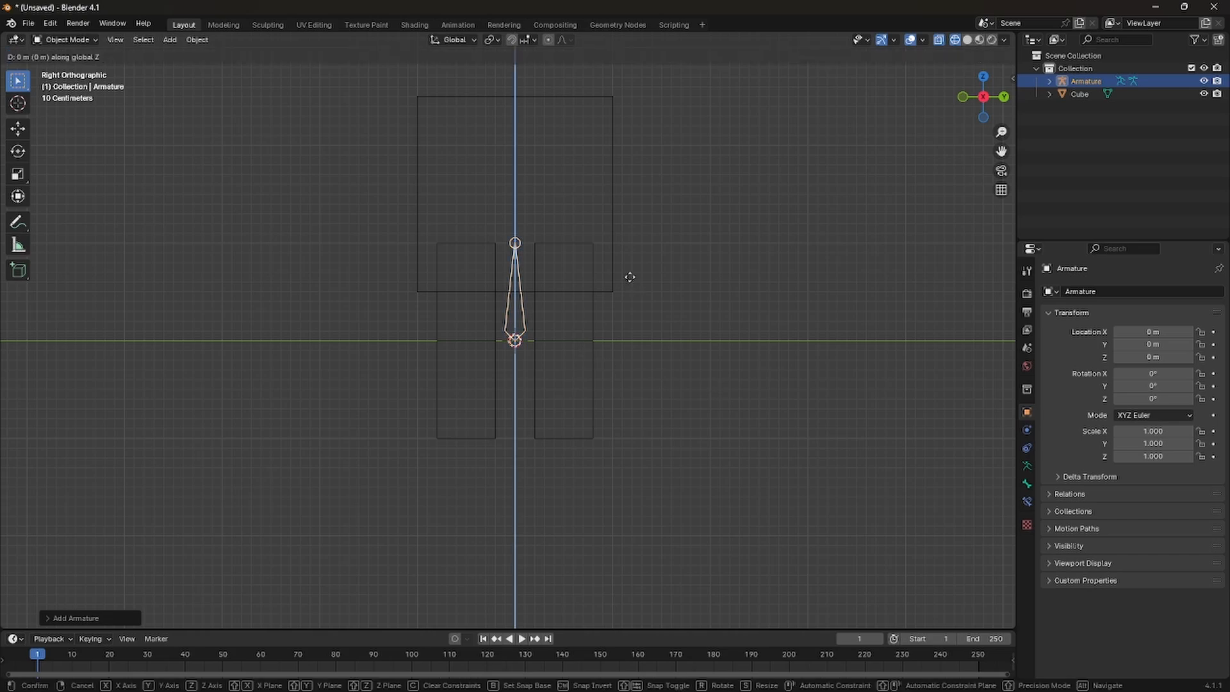
pyautogui.write('1')
pyautogui.press('Return')
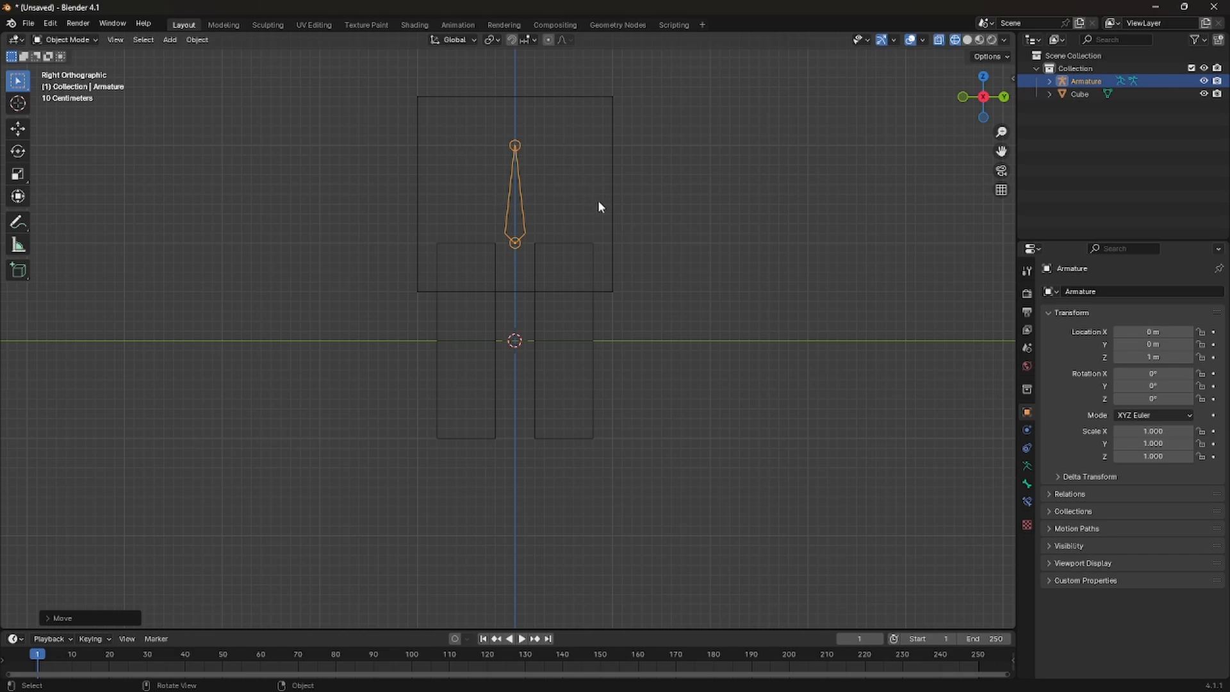
# Enter Edit Mode on the armature and rename its single bone to Skull
pyautogui.click(89, 42)
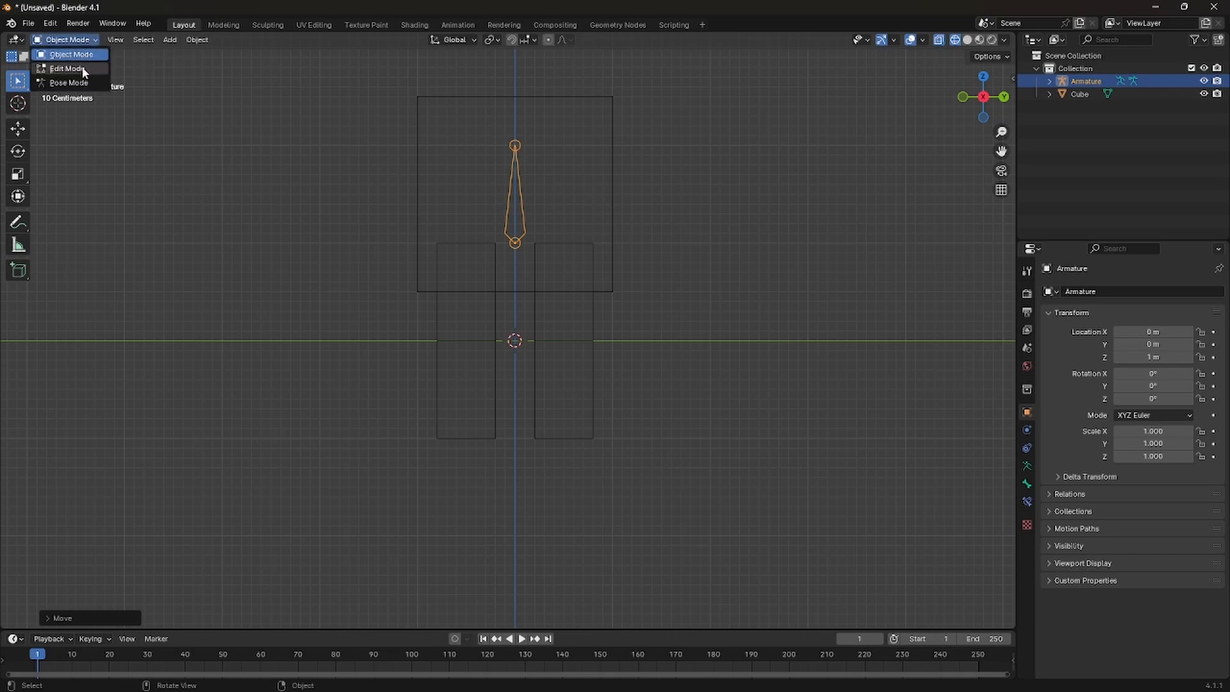
pyautogui.click(73, 68)
pyautogui.click(517, 192)
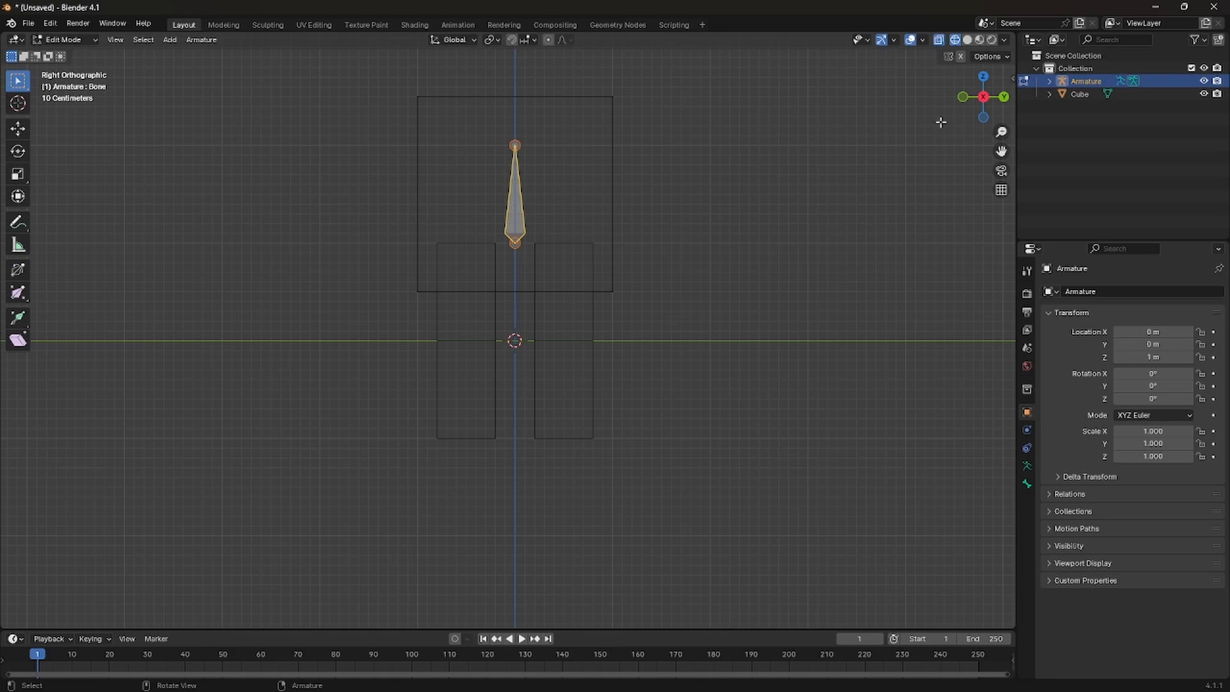
pyautogui.click(1049, 81)
pyautogui.click(1062, 107)
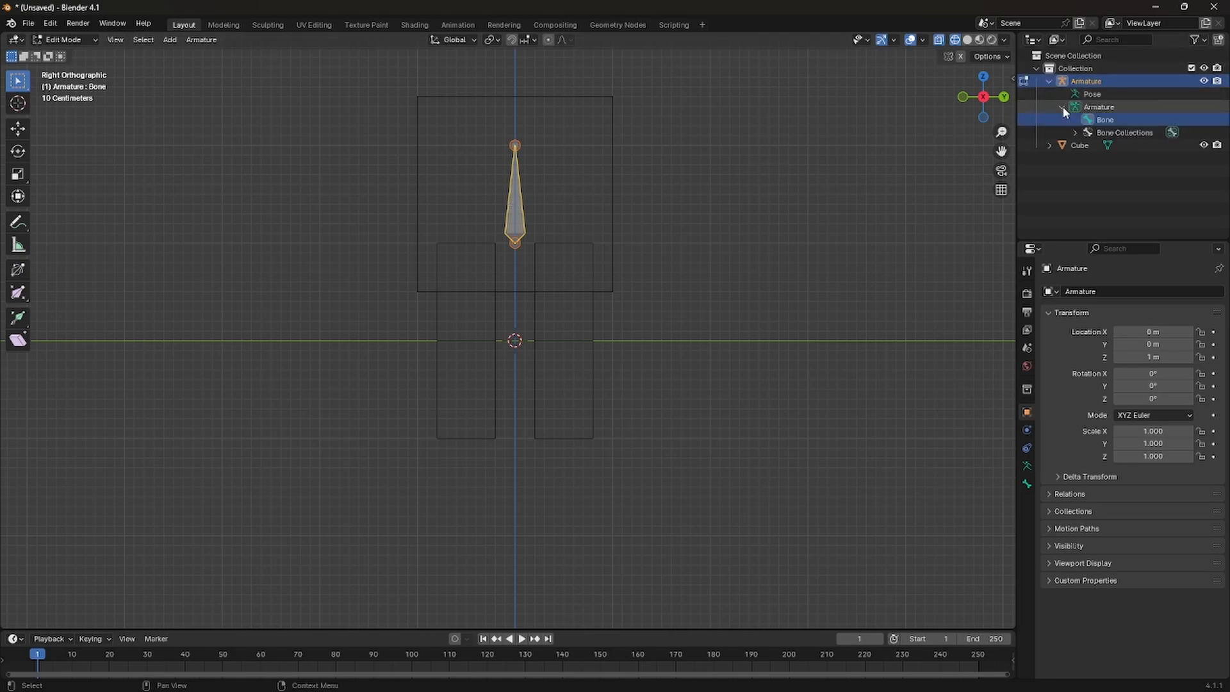
pyautogui.click(1075, 133)
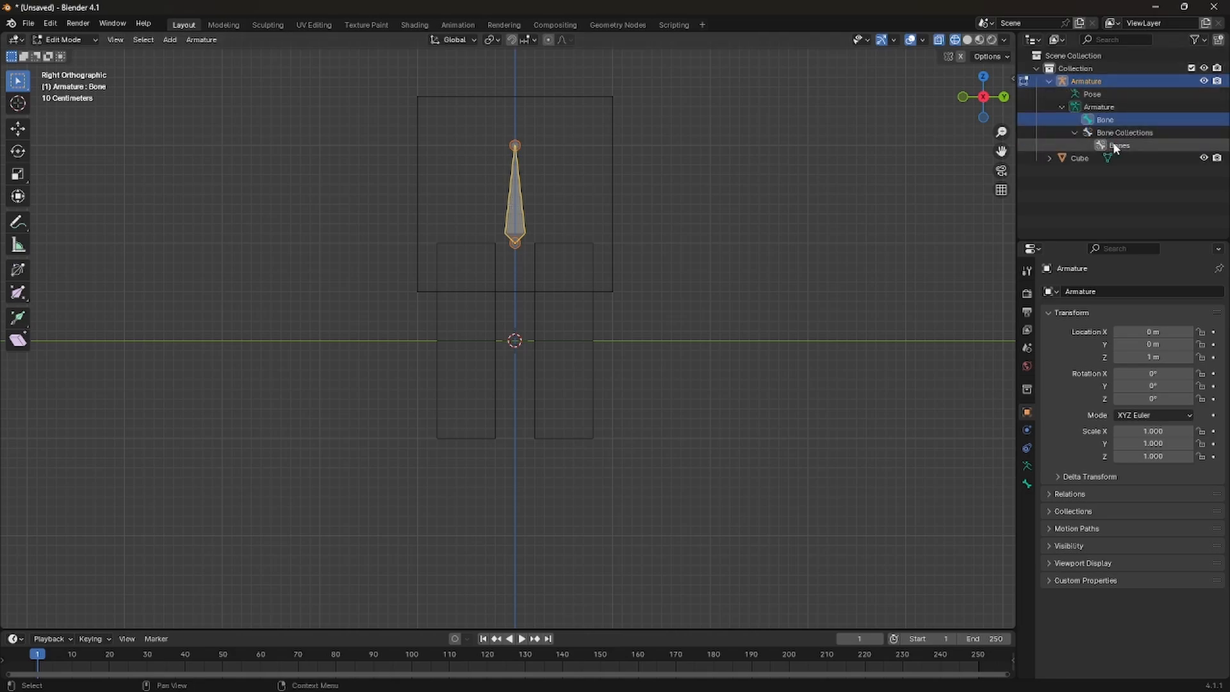
pyautogui.doubleClick(1109, 120)
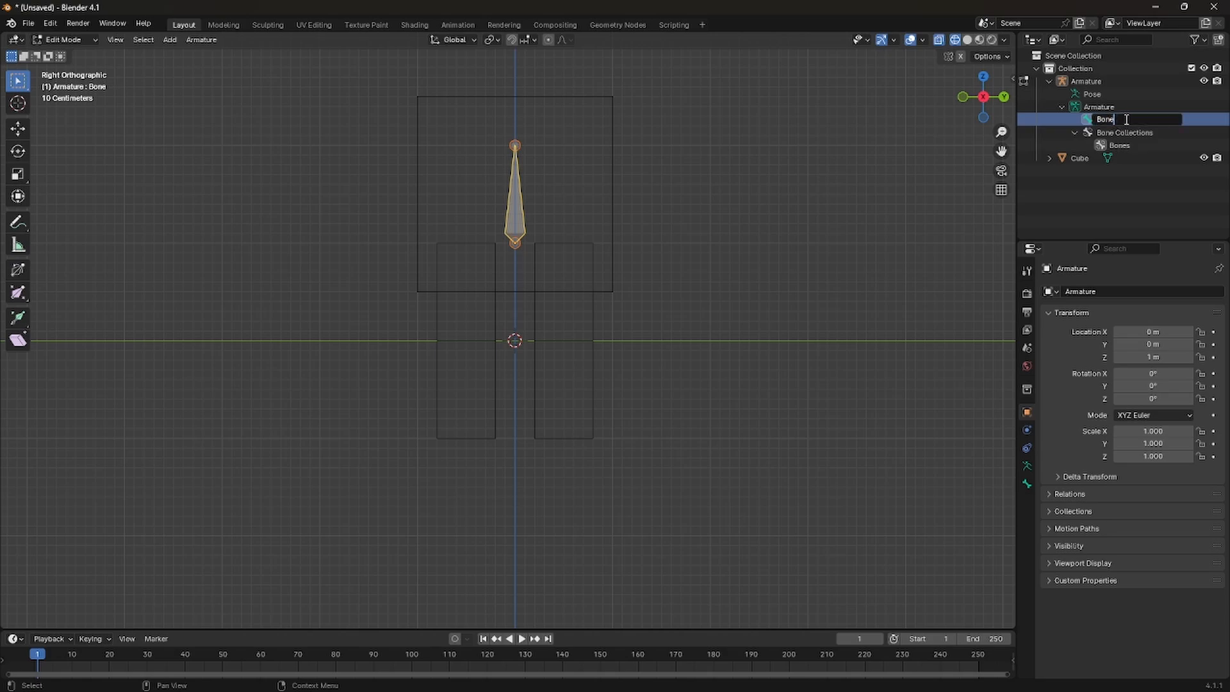
pyautogui.hotkey('ctrl', 'a')
pyautogui.write('Skull')
pyautogui.press('Return')
pyautogui.click(671, 223)
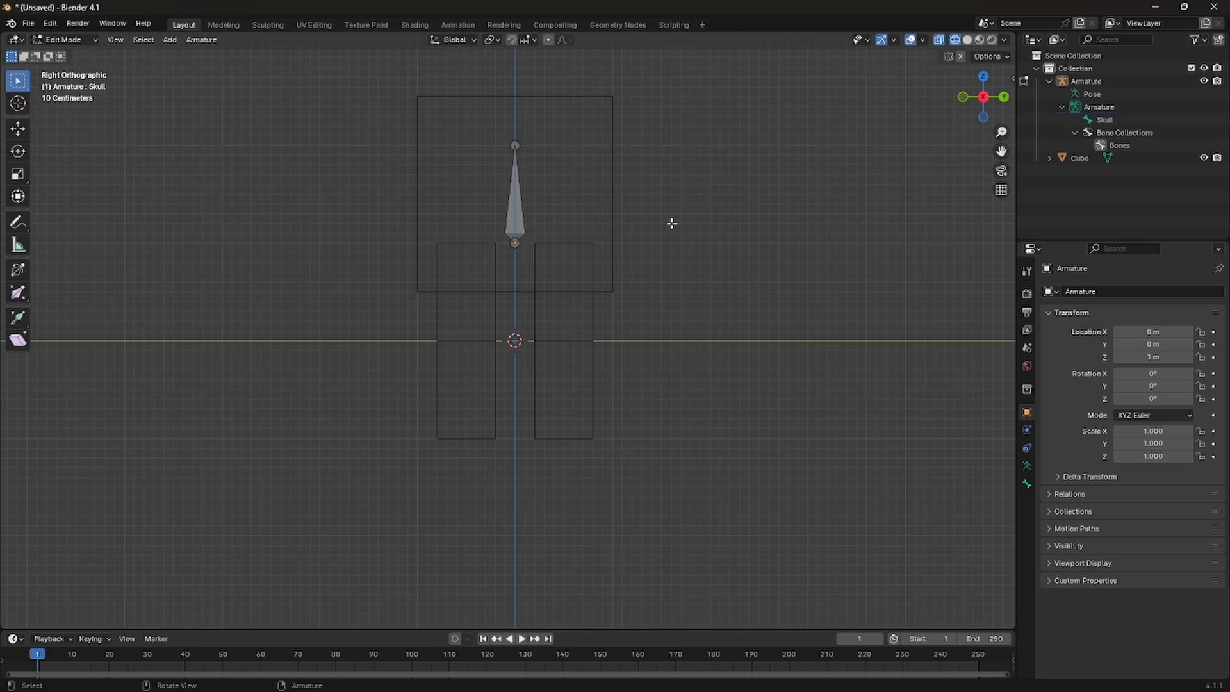
# Duplicate the Skull bone and offset the copy 0.5 m along the global Y axis
pyautogui.click(526, 214)
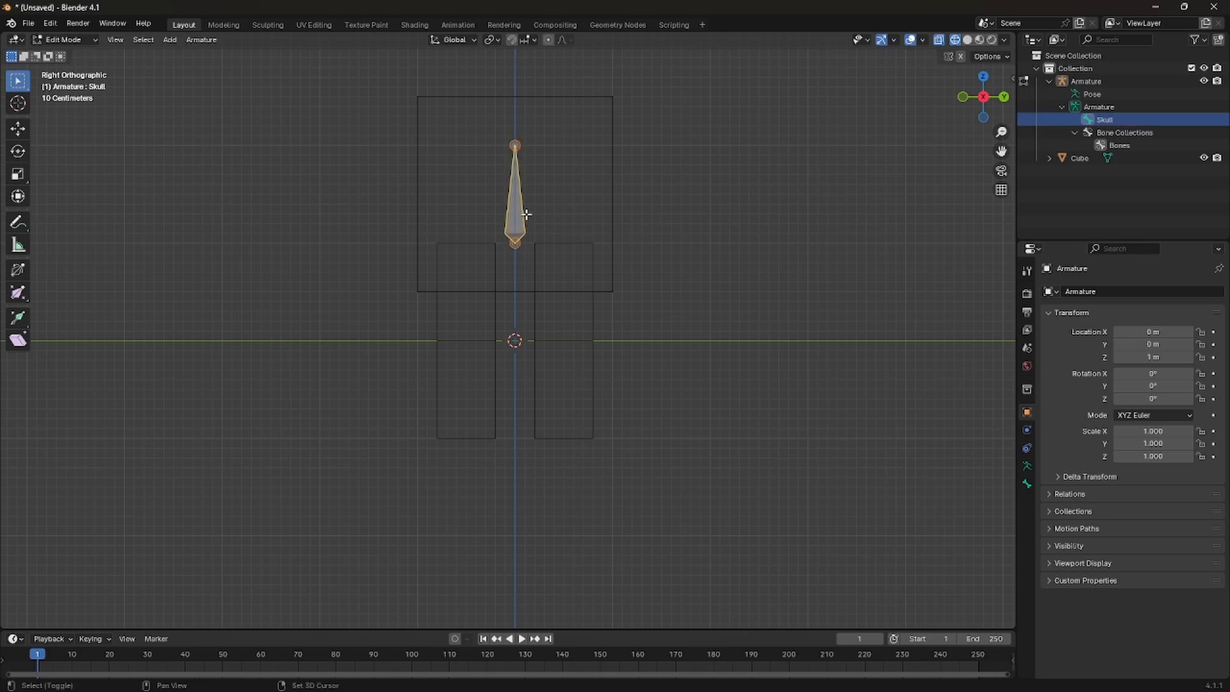
pyautogui.hotkey('shift', 'd')
pyautogui.press('y')
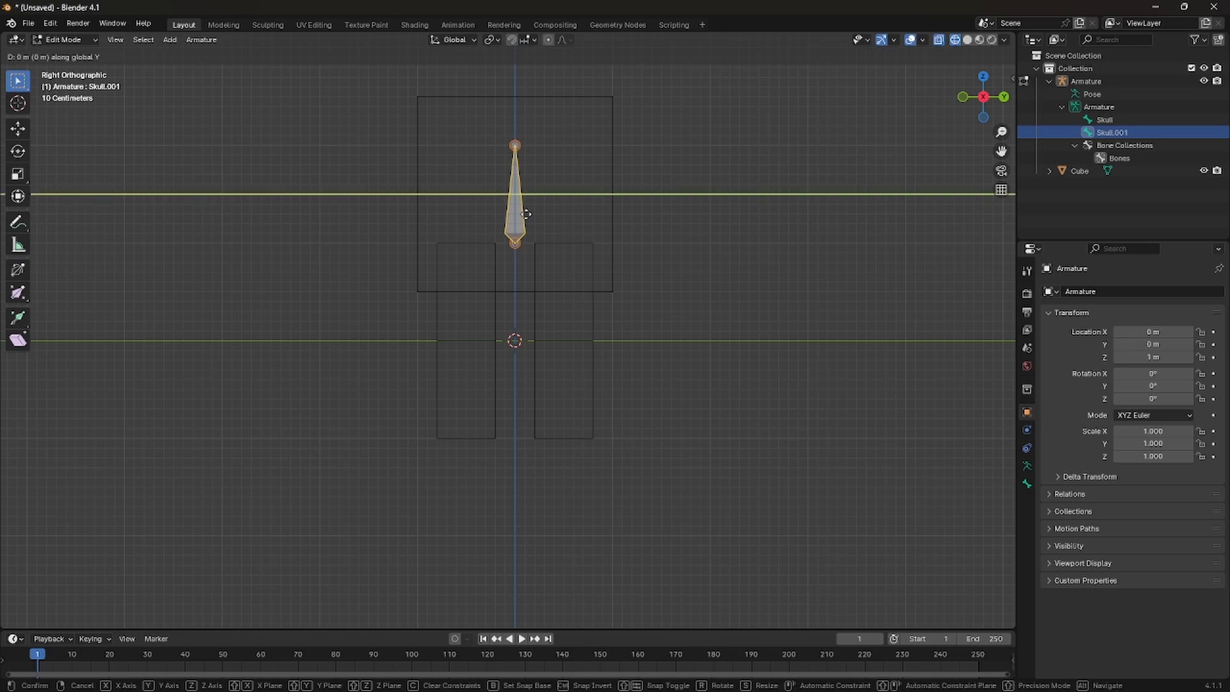
pyautogui.press('=')
pyautogui.write('.5')
pyautogui.press('Return')
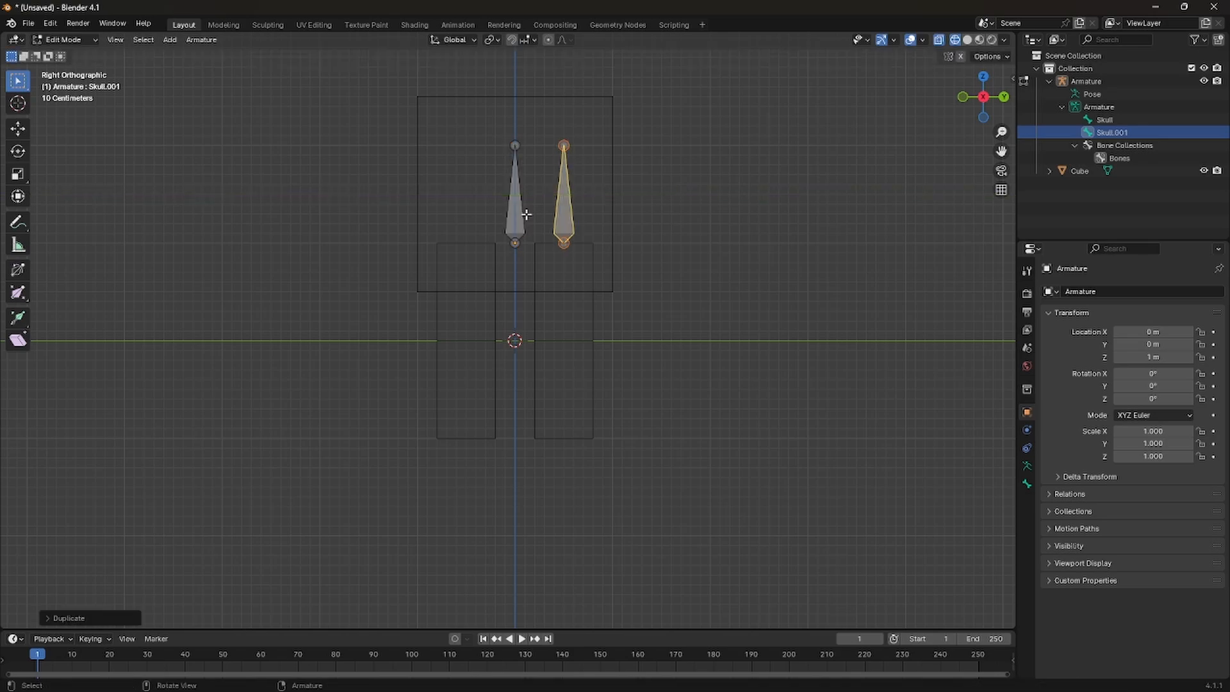
# Move the duplicated bone -1 m along global Z, into the upper half of the leg on the positive Y side
pyautogui.press('g')
pyautogui.press('z')
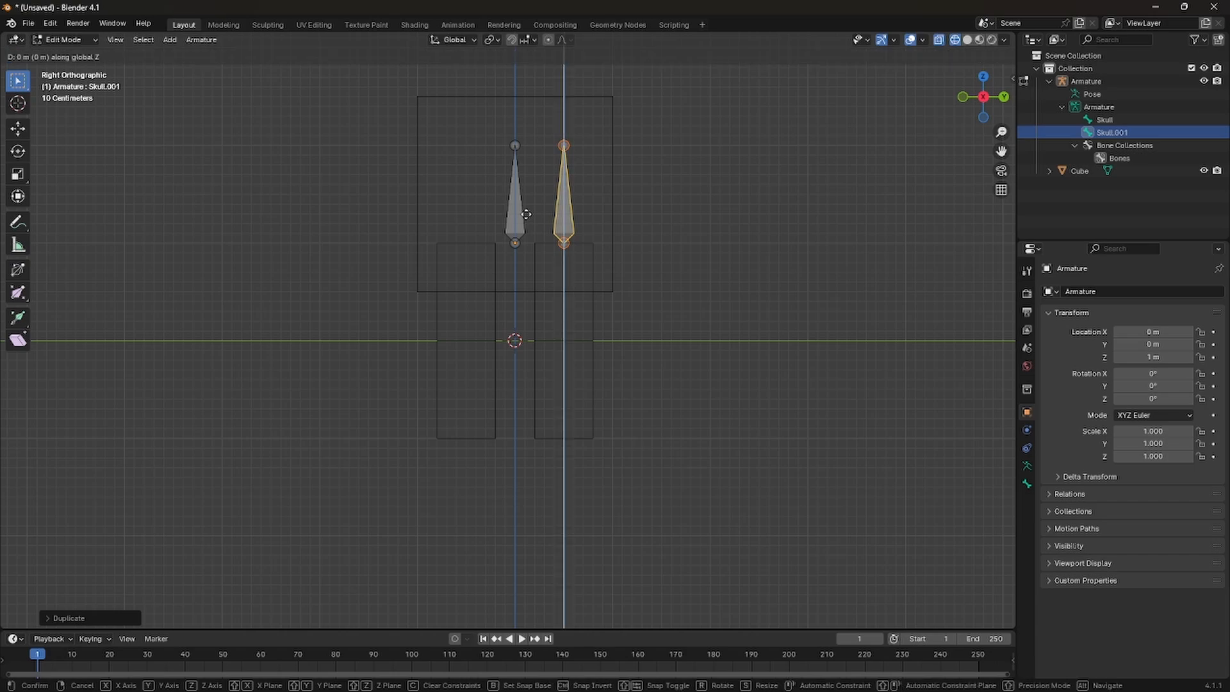
pyautogui.write('-1')
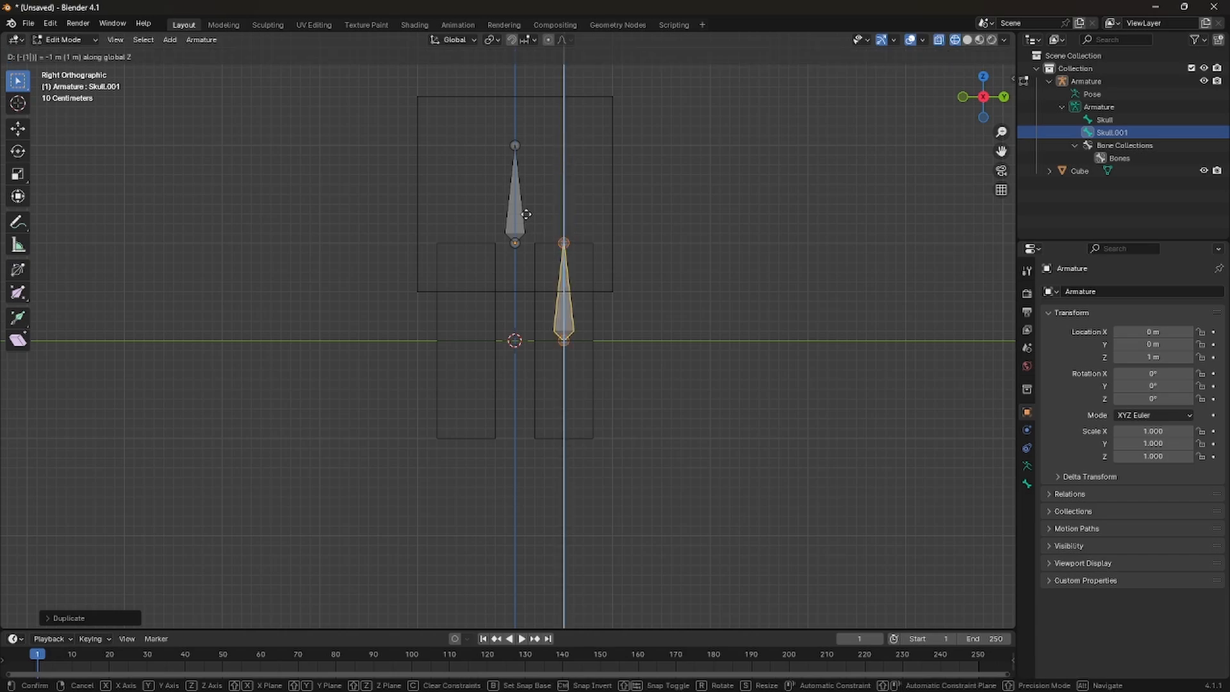
pyautogui.press('Return')
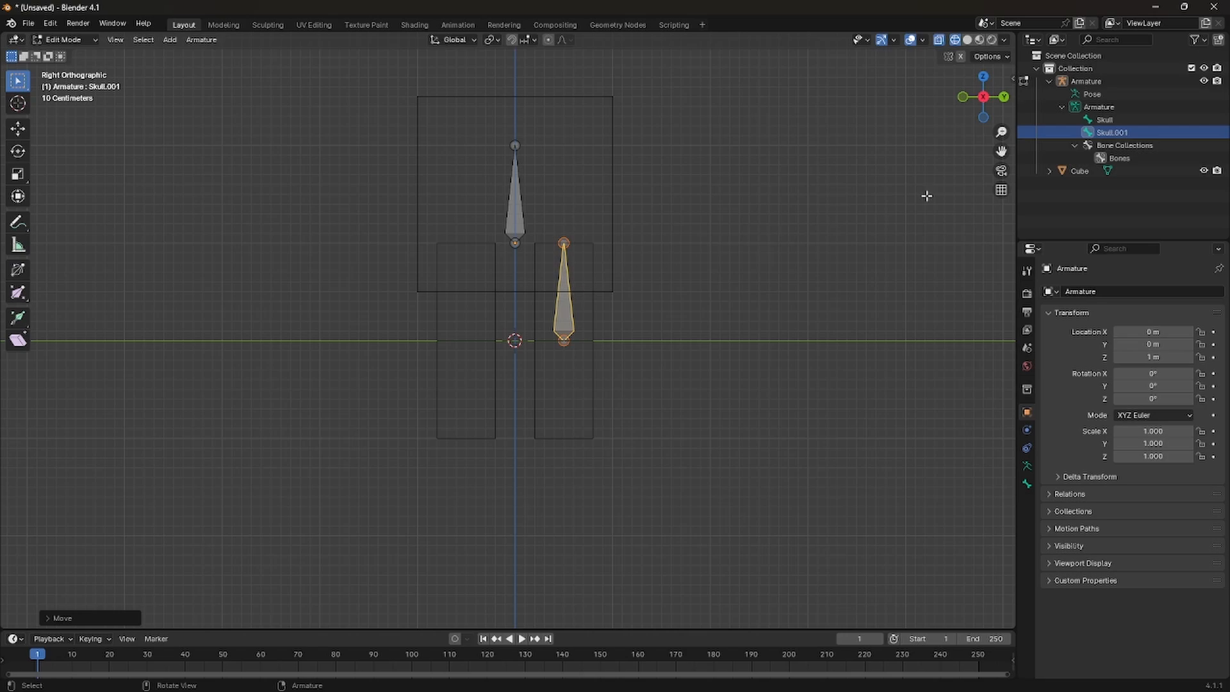
# Rename the duplicated leg bone to Thigh.L and deselect it
pyautogui.doubleClick(1129, 132)
pyautogui.write('T')
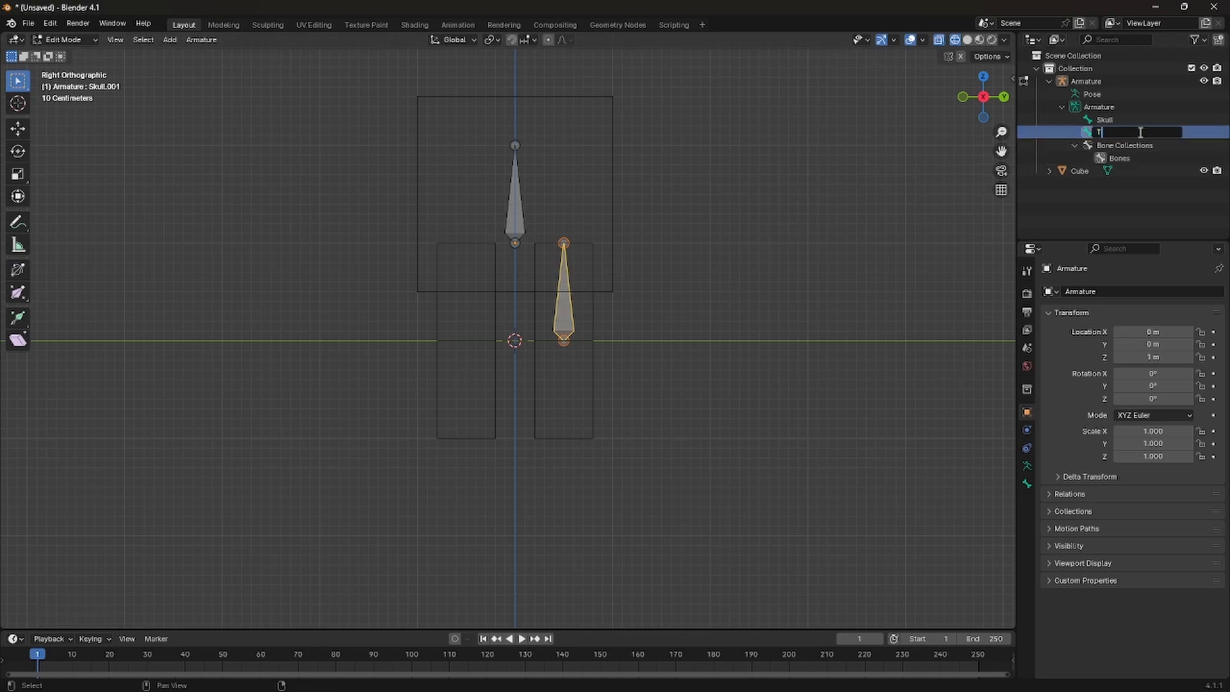
pyautogui.write('high.L')
pyautogui.press('Return')
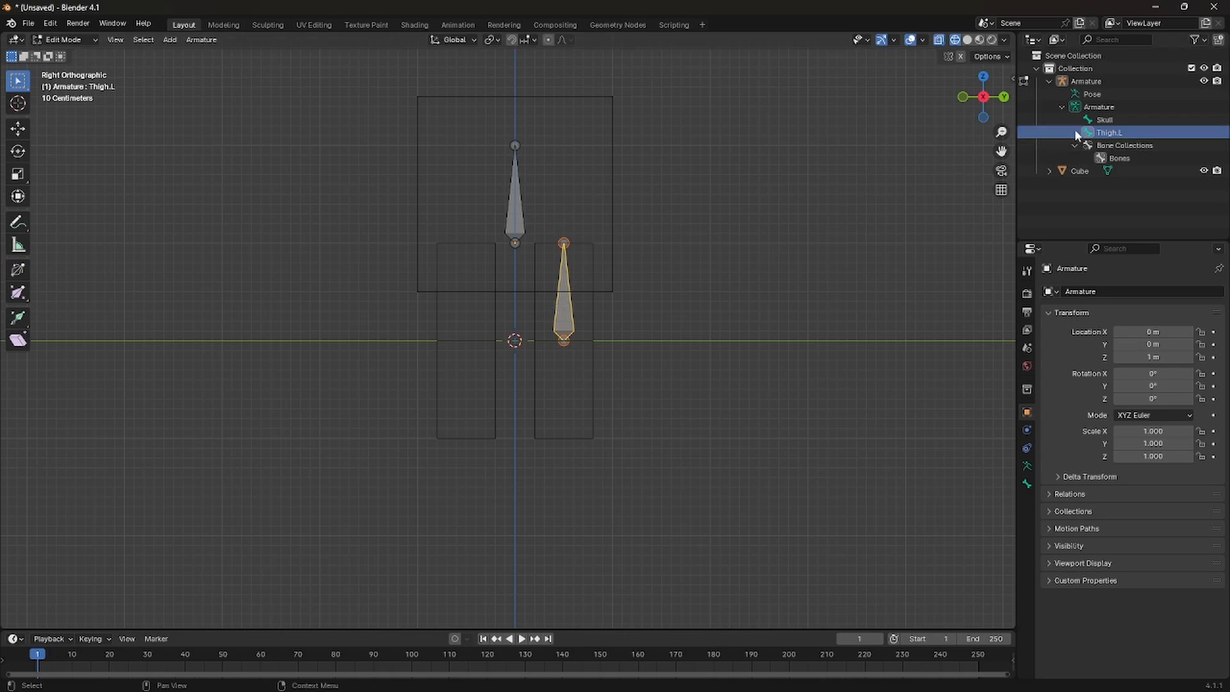
pyautogui.click(755, 265)
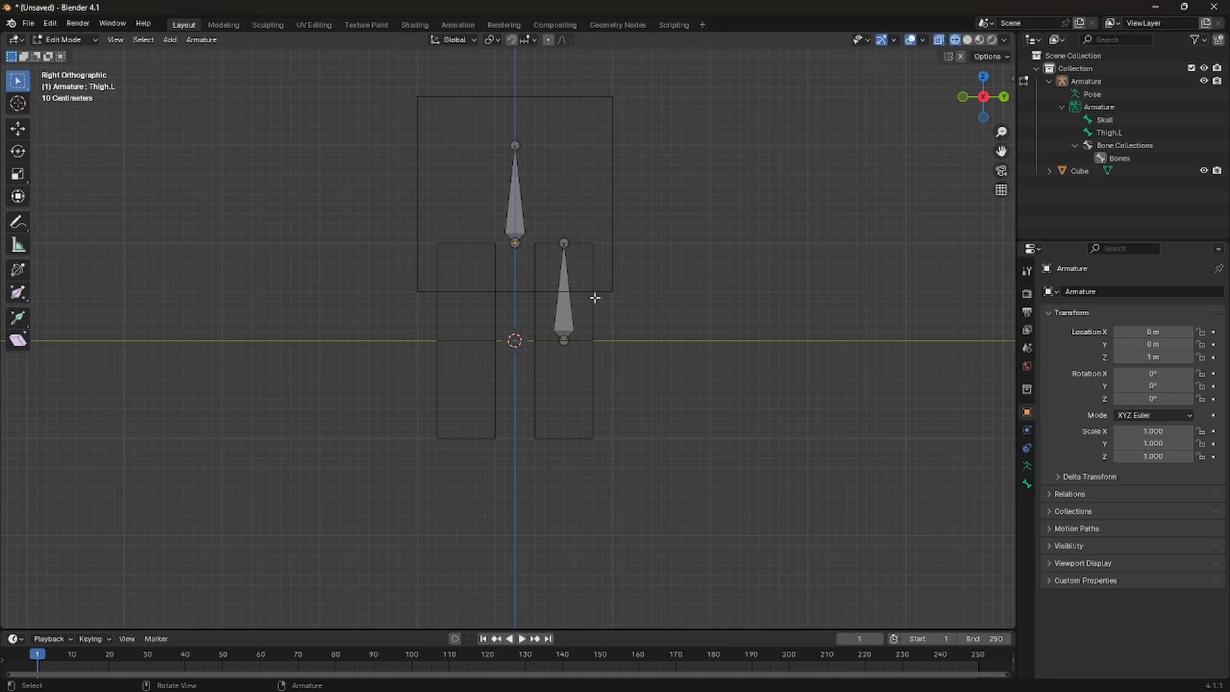
pyautogui.click(572, 304)
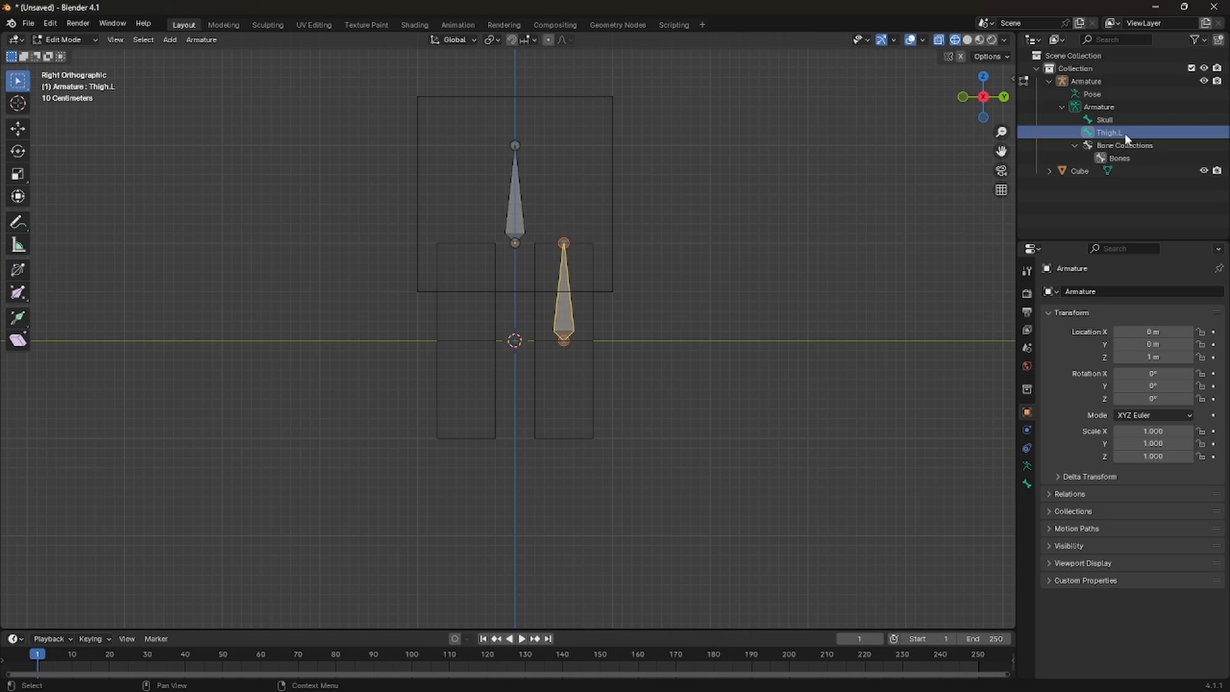
pyautogui.click(633, 317)
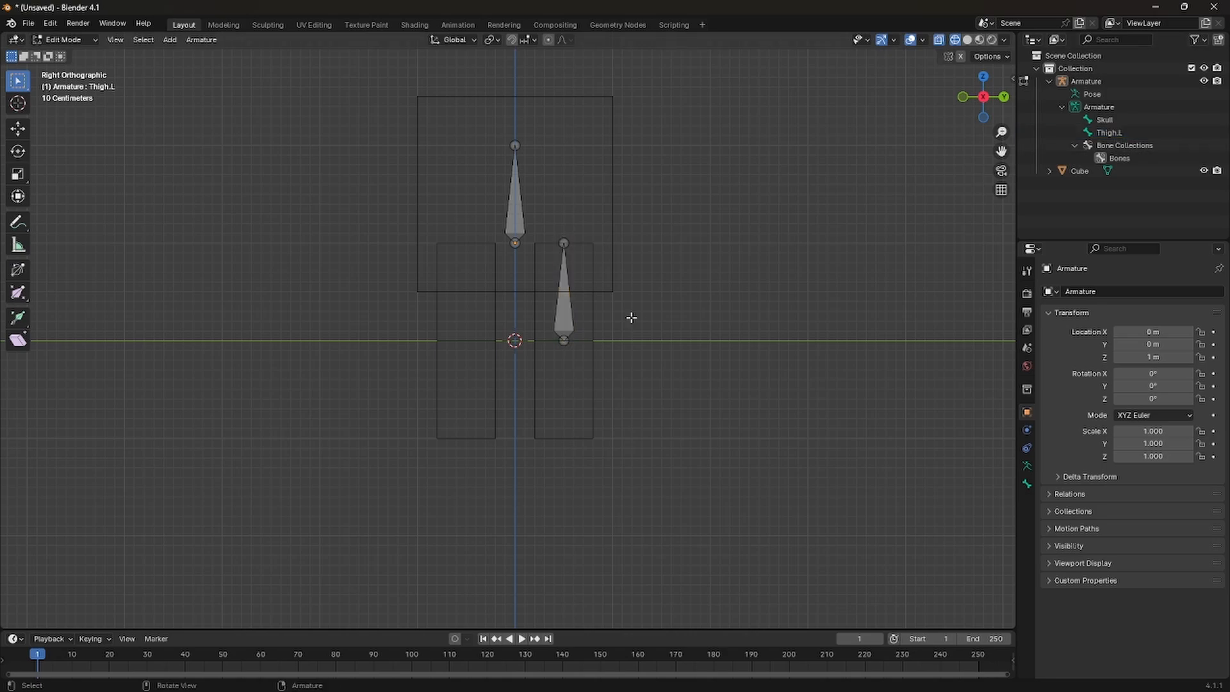
pyautogui.click(565, 311)
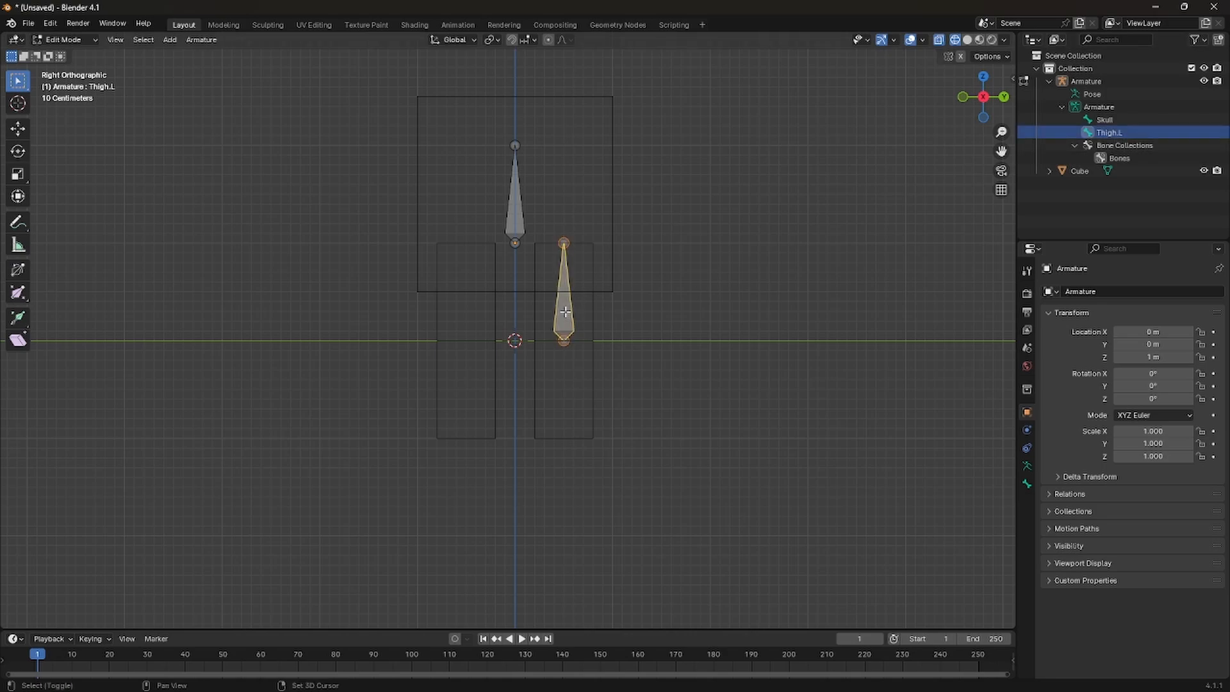
pyautogui.hotkey('shift', 'd')
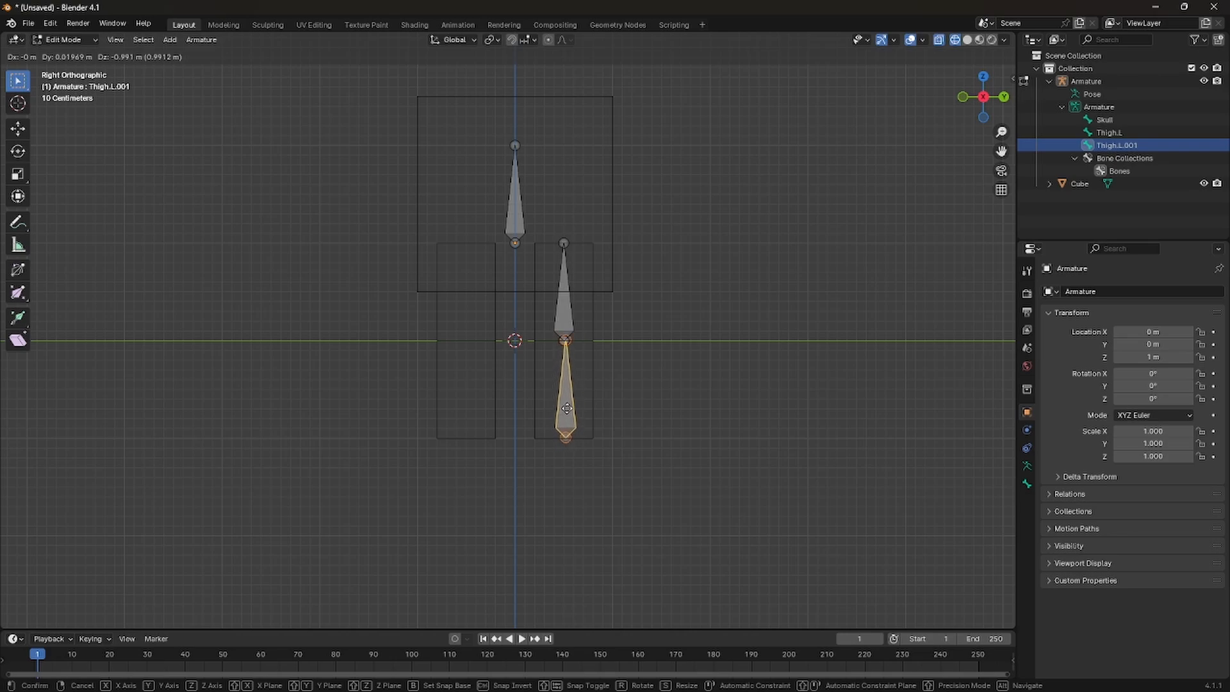
pyautogui.click(756, 335)
pyautogui.hotkey('ctrl', 'z')
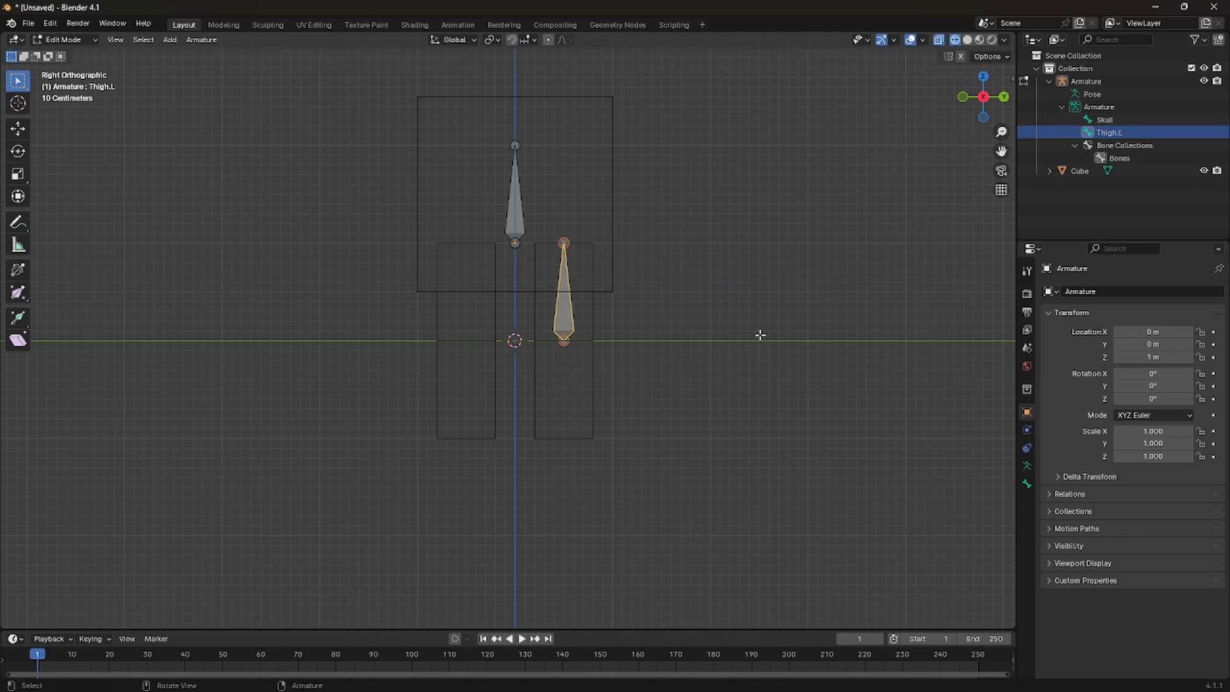
pyautogui.click(682, 260)
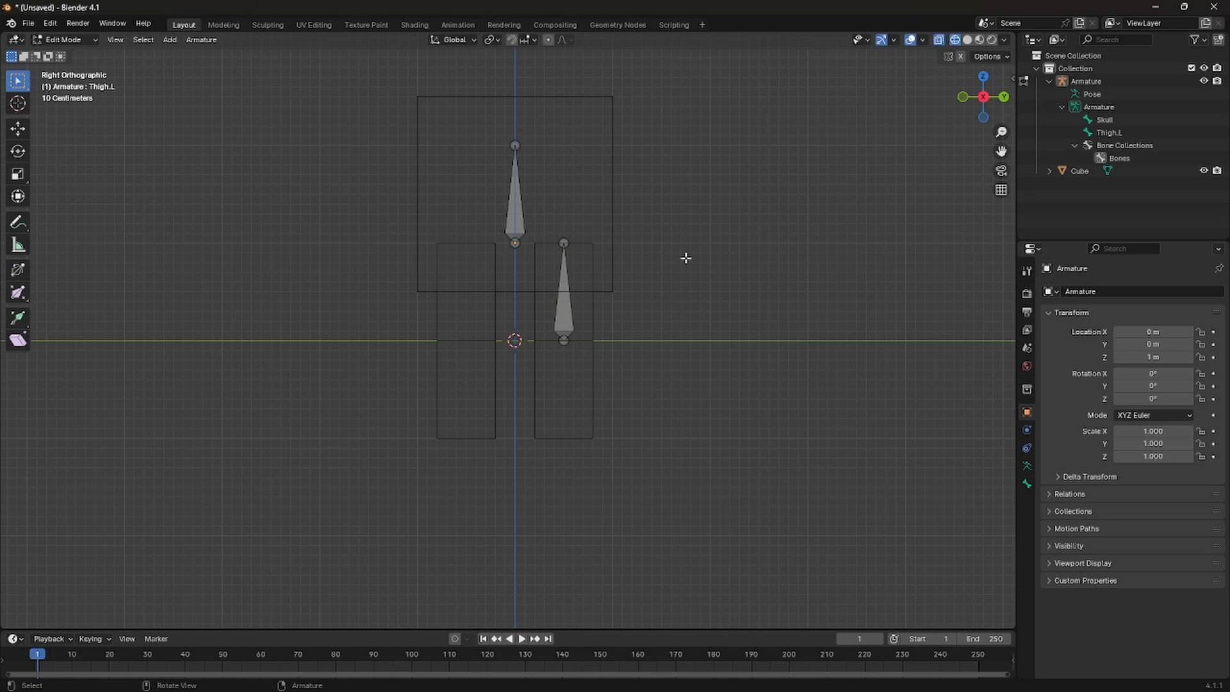
# Extrude a new bone from the lower joint of Thigh.L by -1 m along the global Z axis
pyautogui.click(565, 342)
pyautogui.press('e')
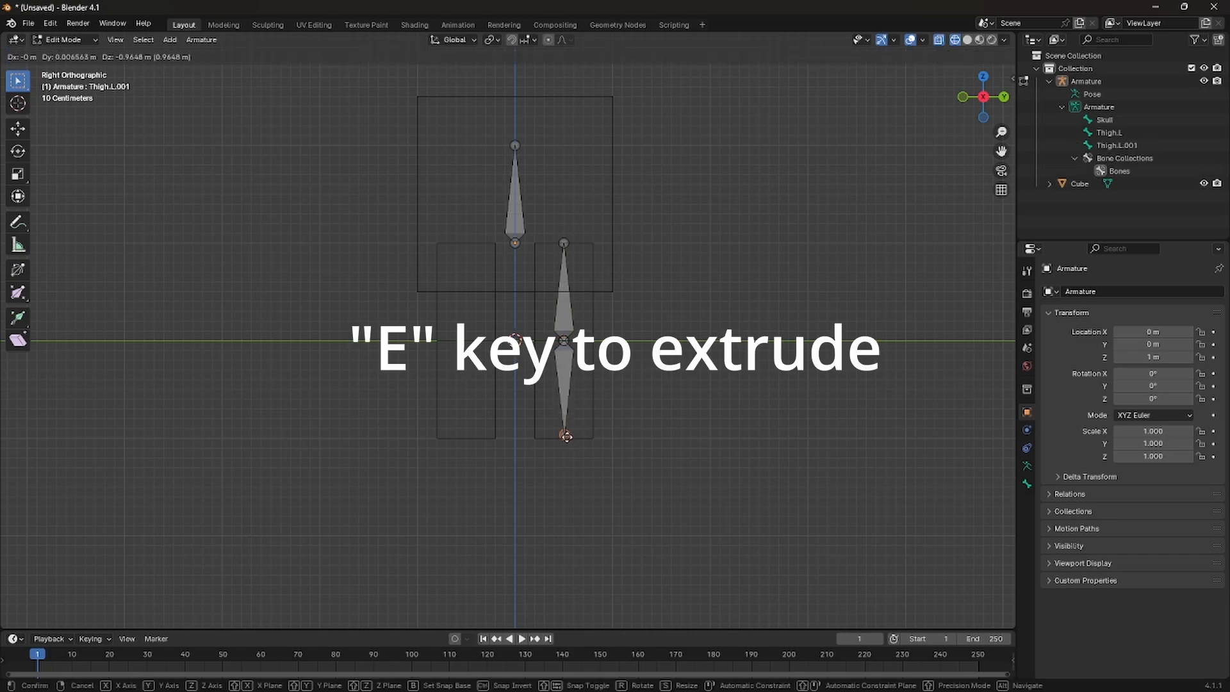
pyautogui.write('-1')
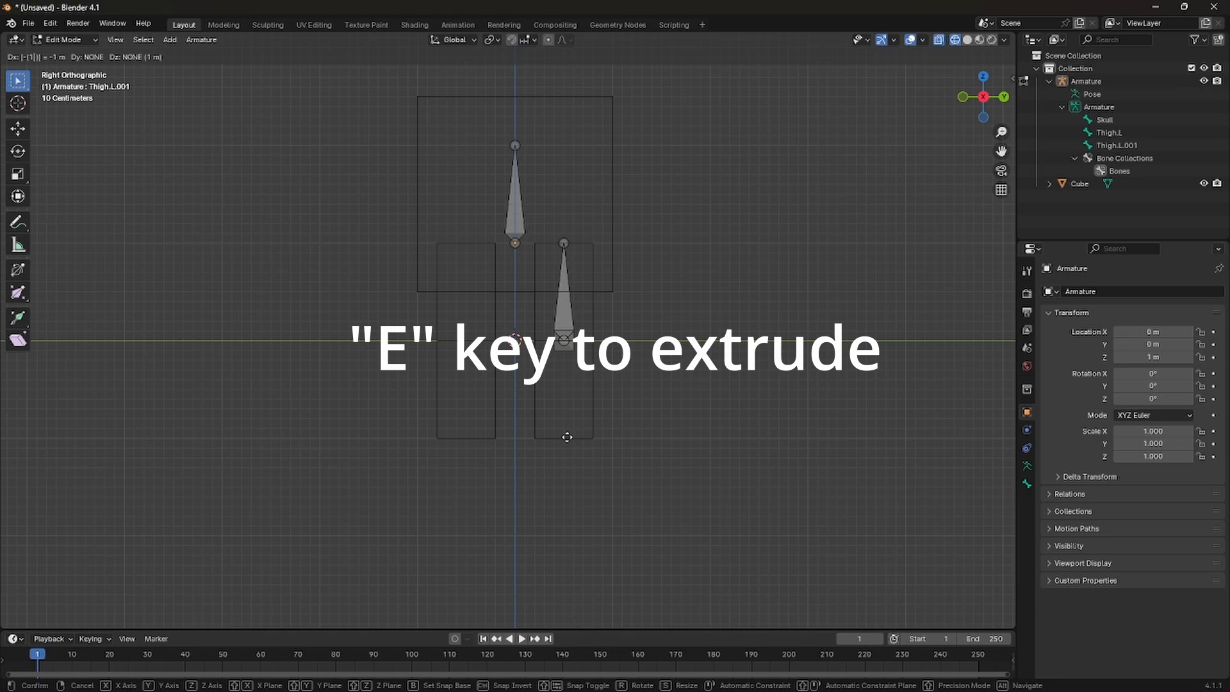
pyautogui.write('z')
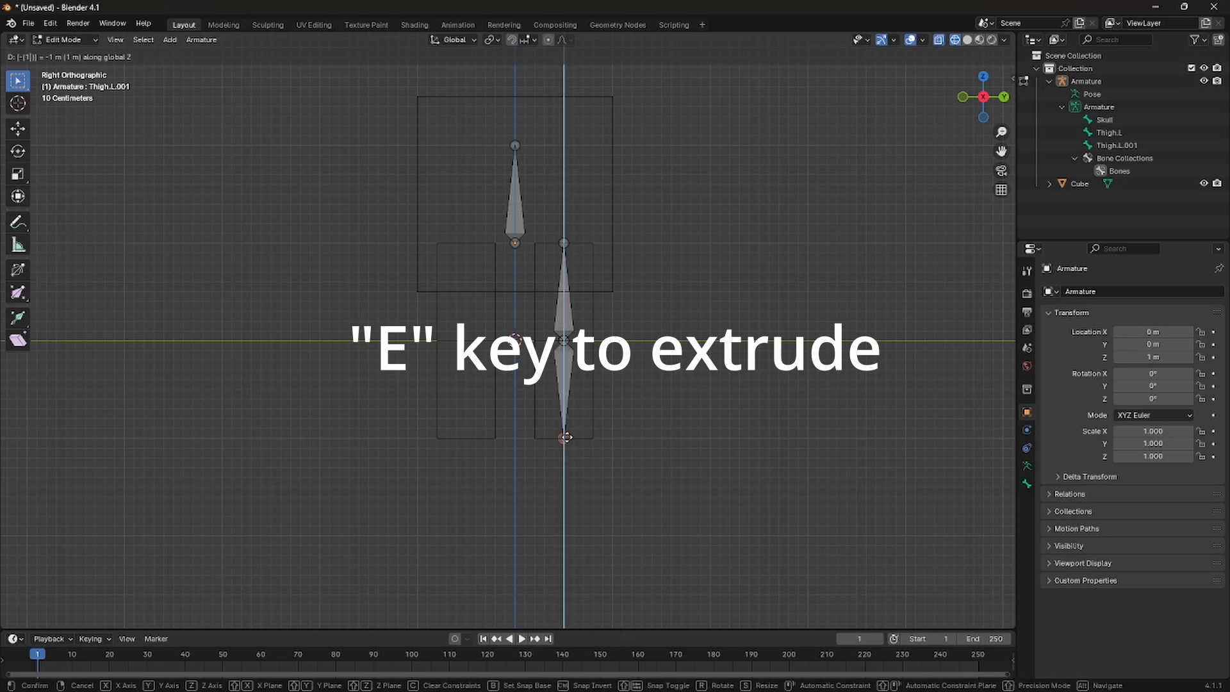
pyautogui.press('Return')
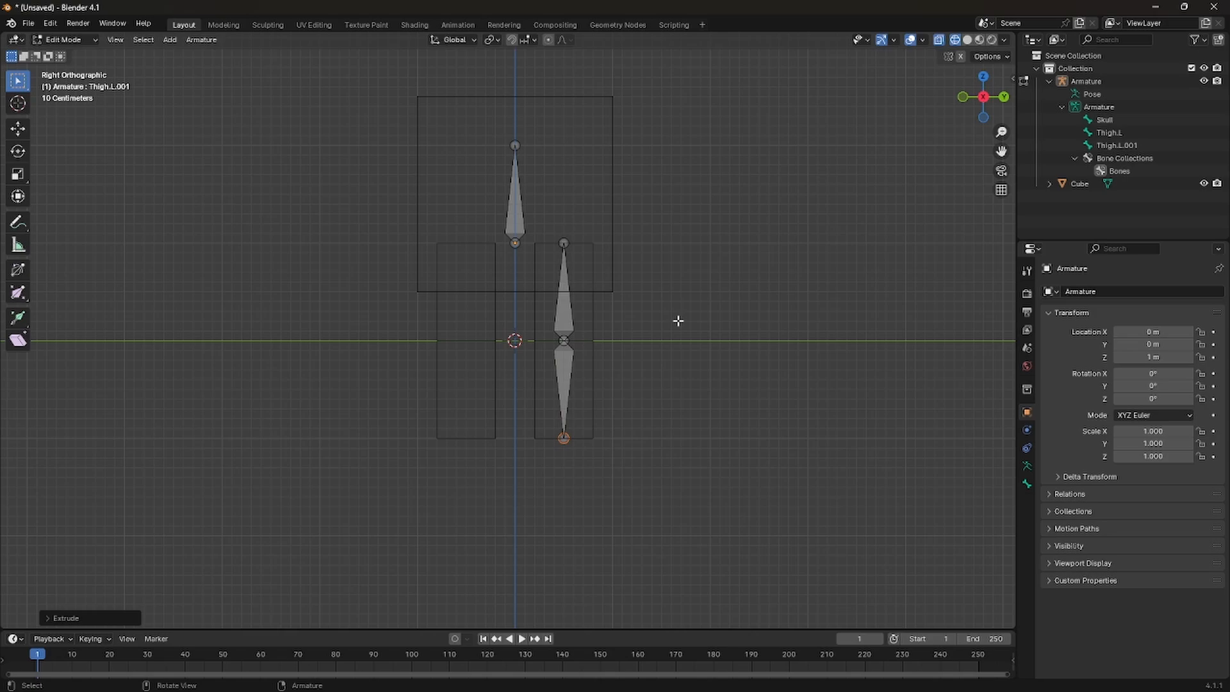
# Duplicate the Skull bone and offset the copy -0.5 m along the global Y axis
pyautogui.click(519, 212)
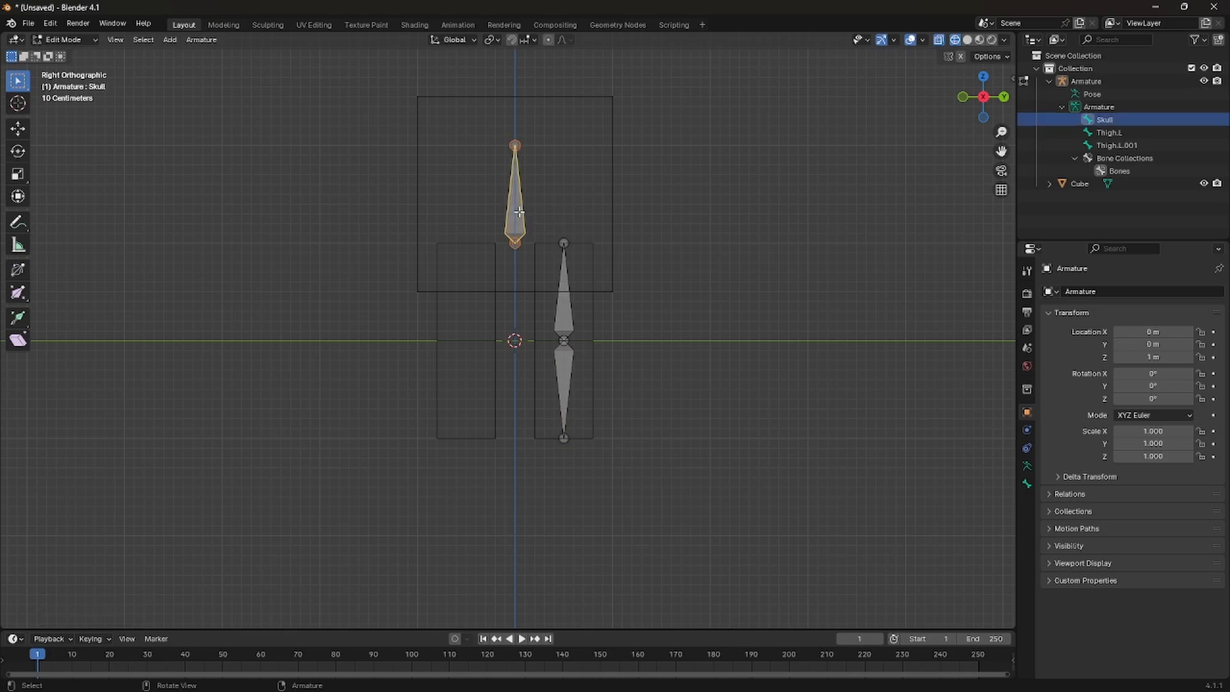
pyautogui.hotkey('shift', 'd')
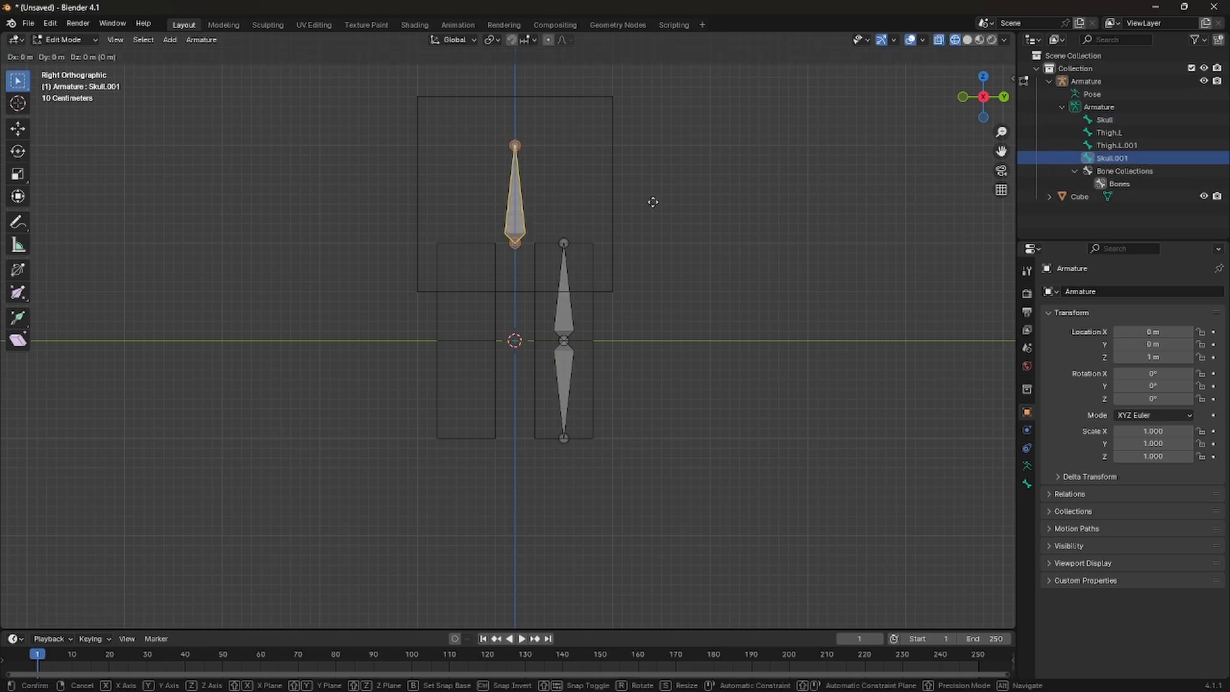
pyautogui.write('y')
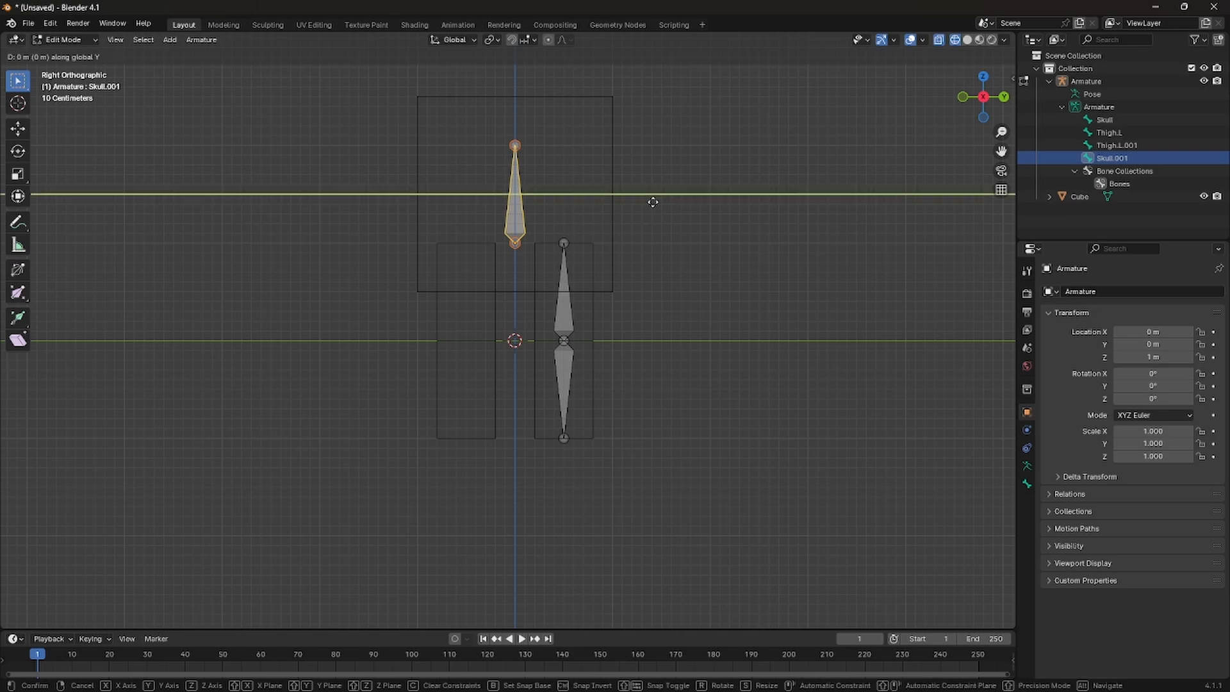
pyautogui.write('-.5')
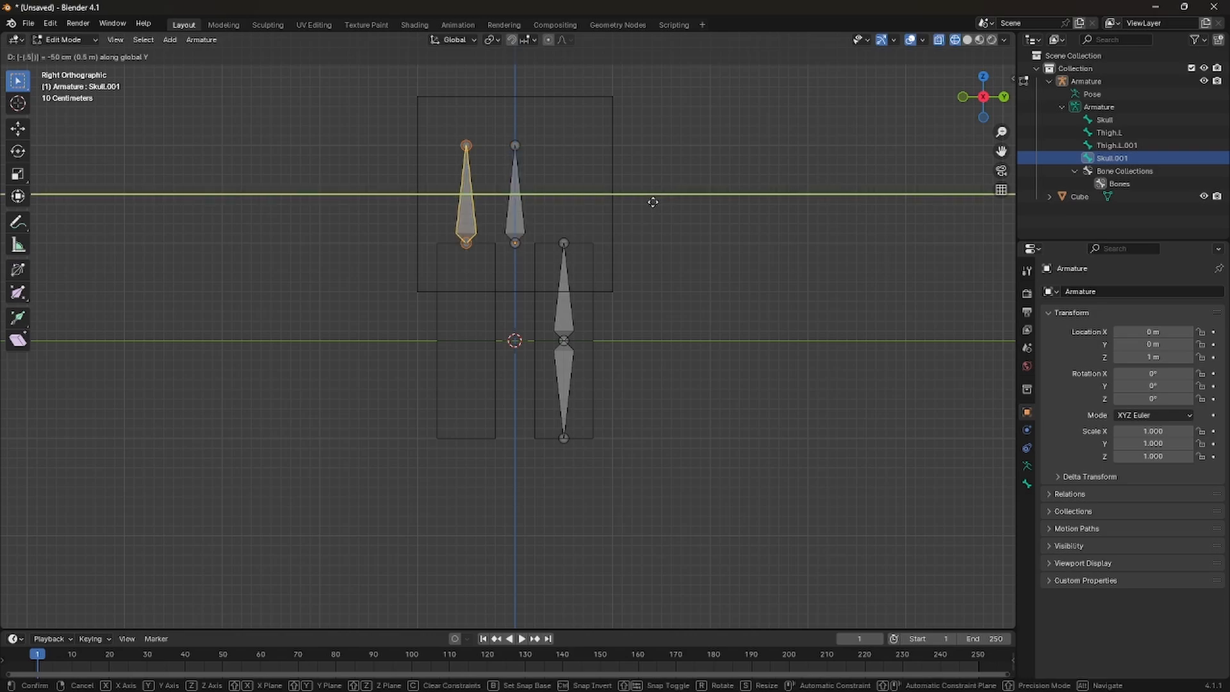
pyautogui.press('Return')
# Move the new Skull copy -1 m along global Z, into the upper half of the leg on the negative Y side
pyautogui.write('g')
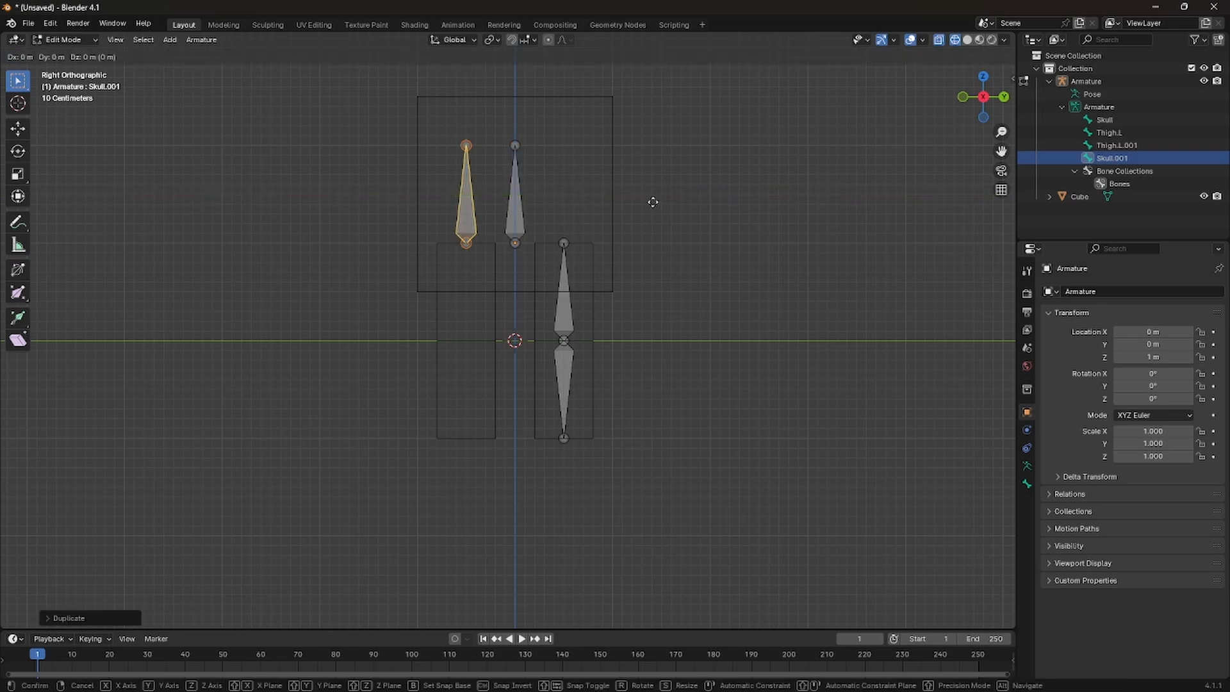
pyautogui.write('z')
pyautogui.write('-1')
pyautogui.press('Return')
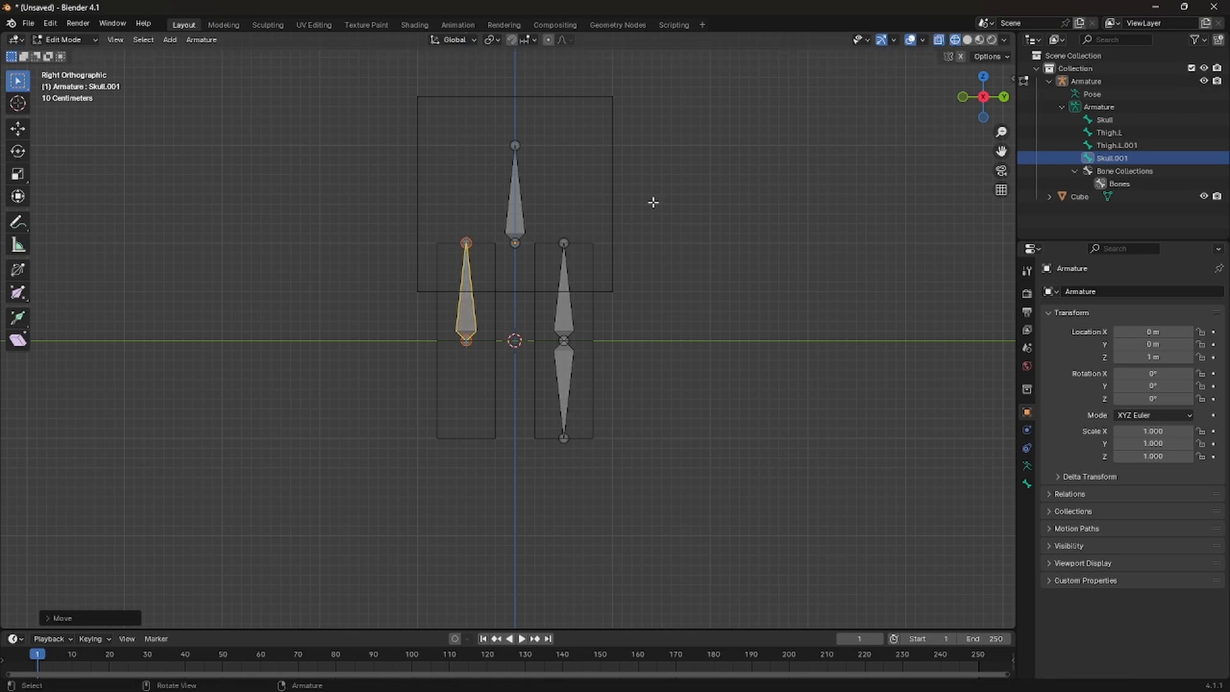
# Extrude a new bone from the lower joint of the negative-Y leg bone by -1 m along the global Z axis
pyautogui.click(475, 352)
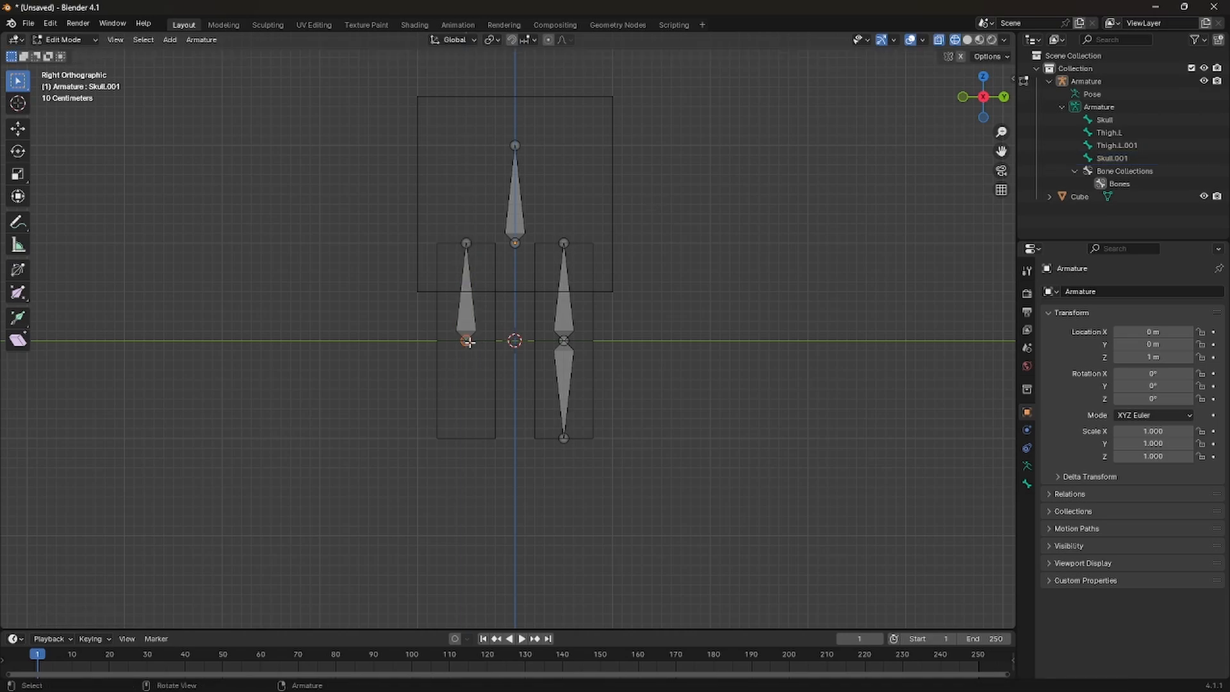
pyautogui.write('e')
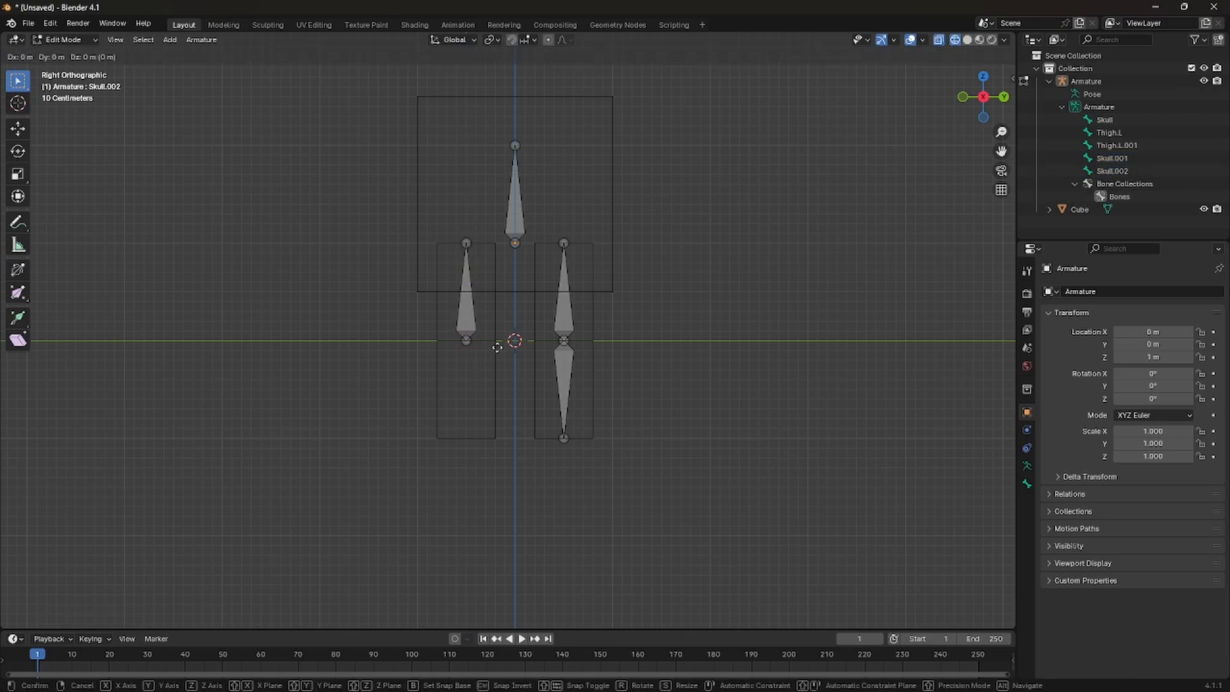
pyautogui.write('z-1')
pyautogui.press('Return')
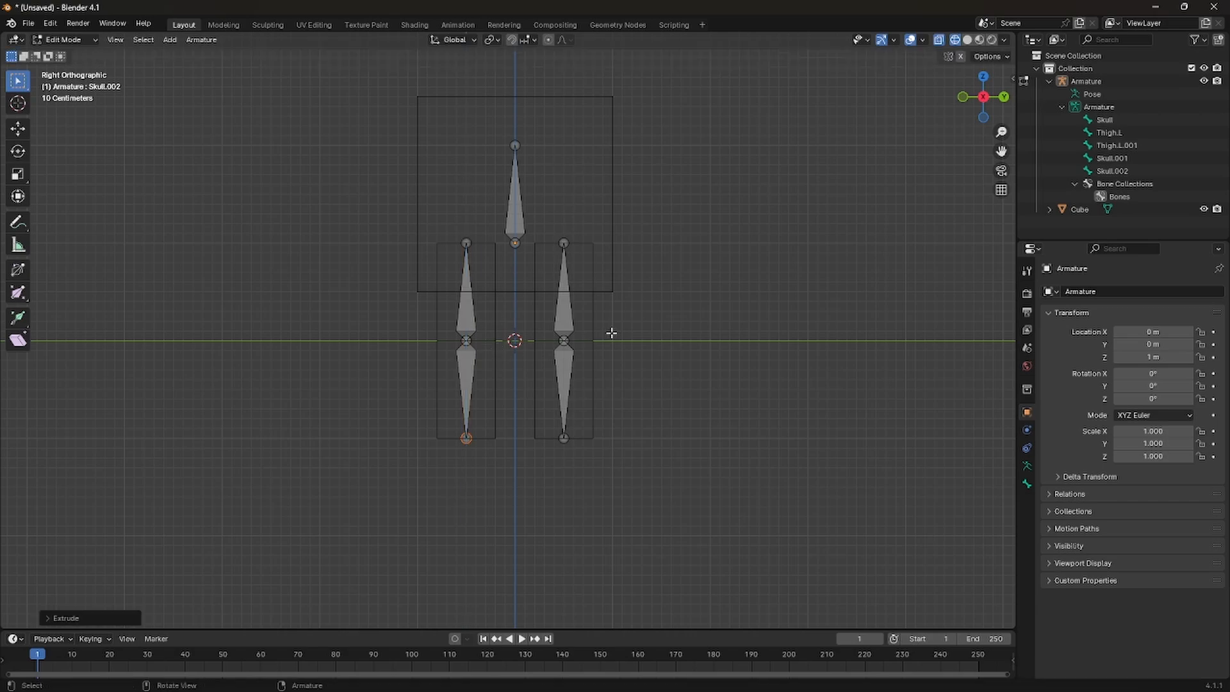
# Rename the Skull.001 bone to Thigh.R
pyautogui.doubleClick(1128, 159)
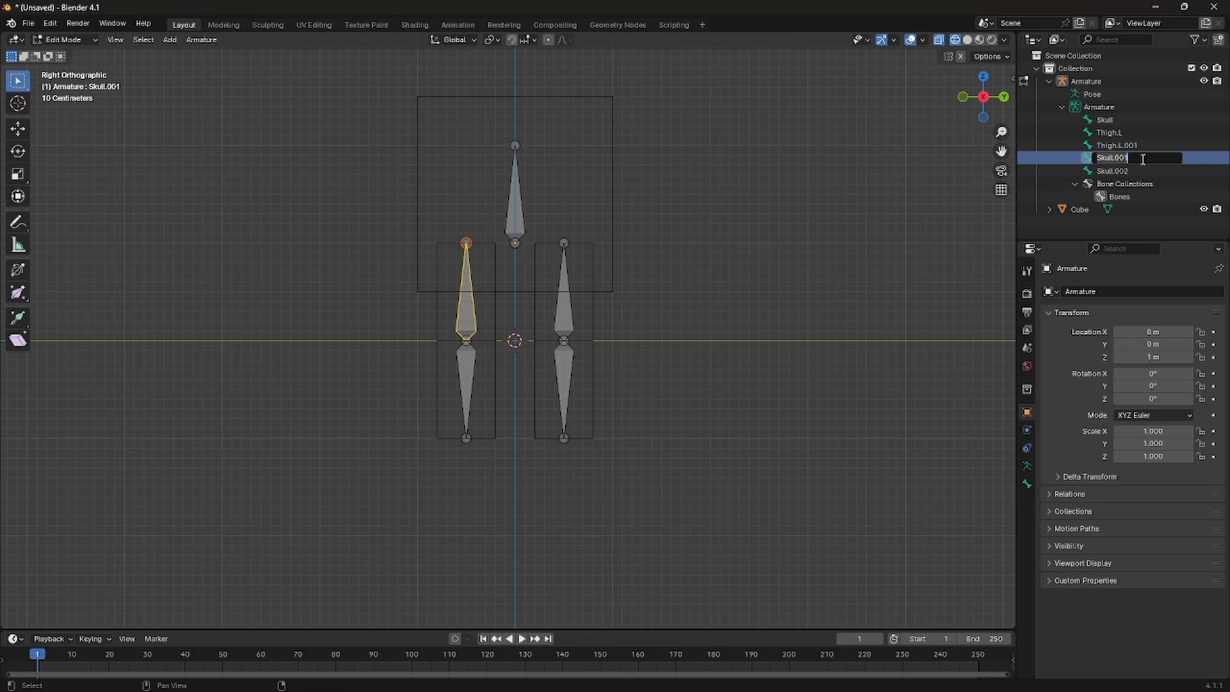
pyautogui.write('Riggt')
pyautogui.press('BackSpace')
pyautogui.press('BackSpace')
pyautogui.press('BackSpace')
pyautogui.press('BackSpace')
pyautogui.press('BackSpace')
pyautogui.write('Thigh.R')
pyautogui.press('Return')
# Rename the Skull.002 bone to Calf.R and the Thigh.L.001 bone to Calf.L
pyautogui.click(1144, 172)
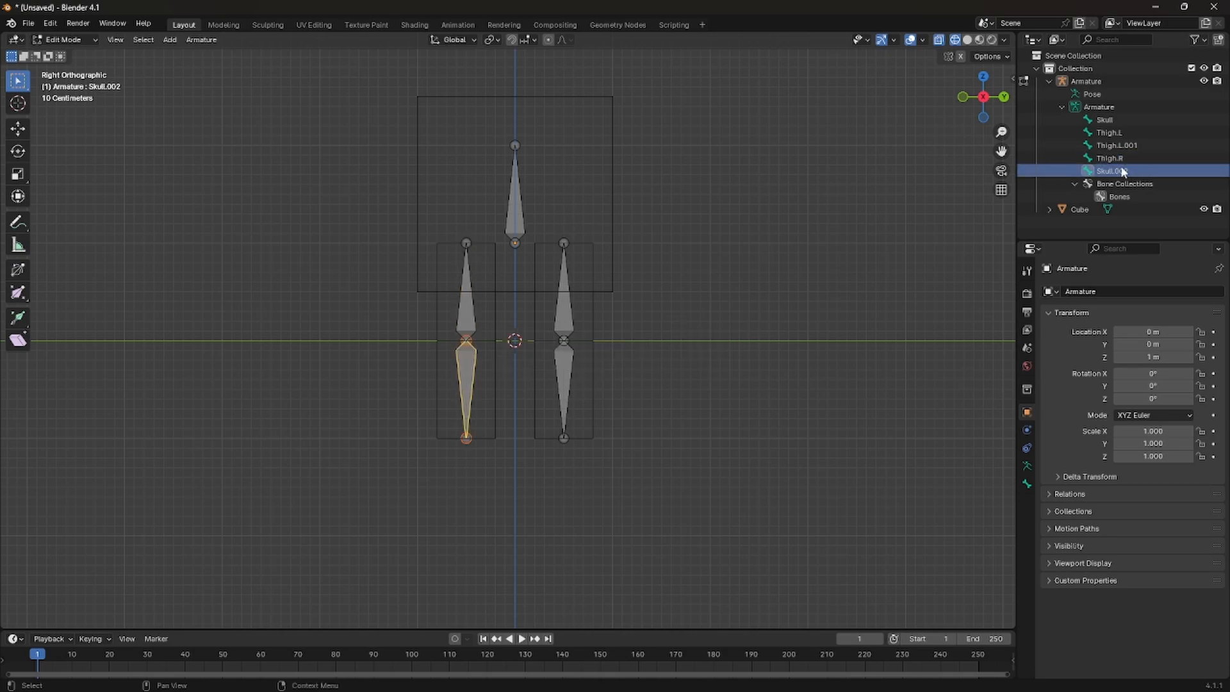
pyautogui.doubleClick(1122, 171)
pyautogui.write('Calf.R')
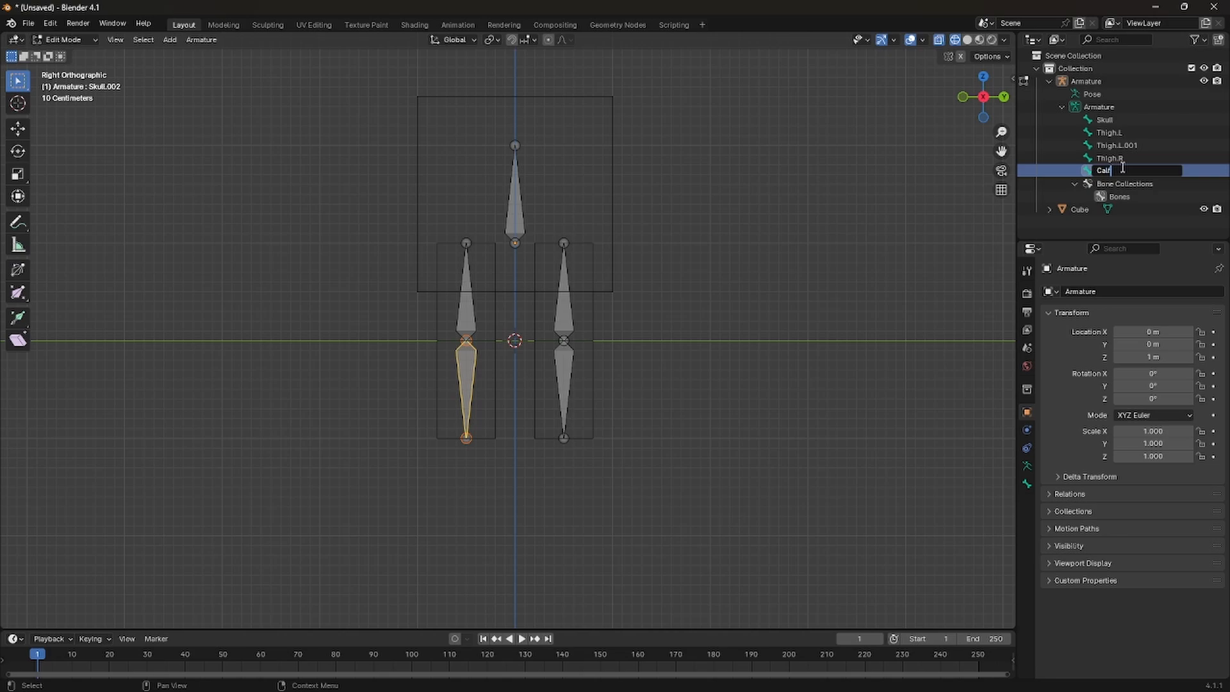
pyautogui.doubleClick(1123, 145)
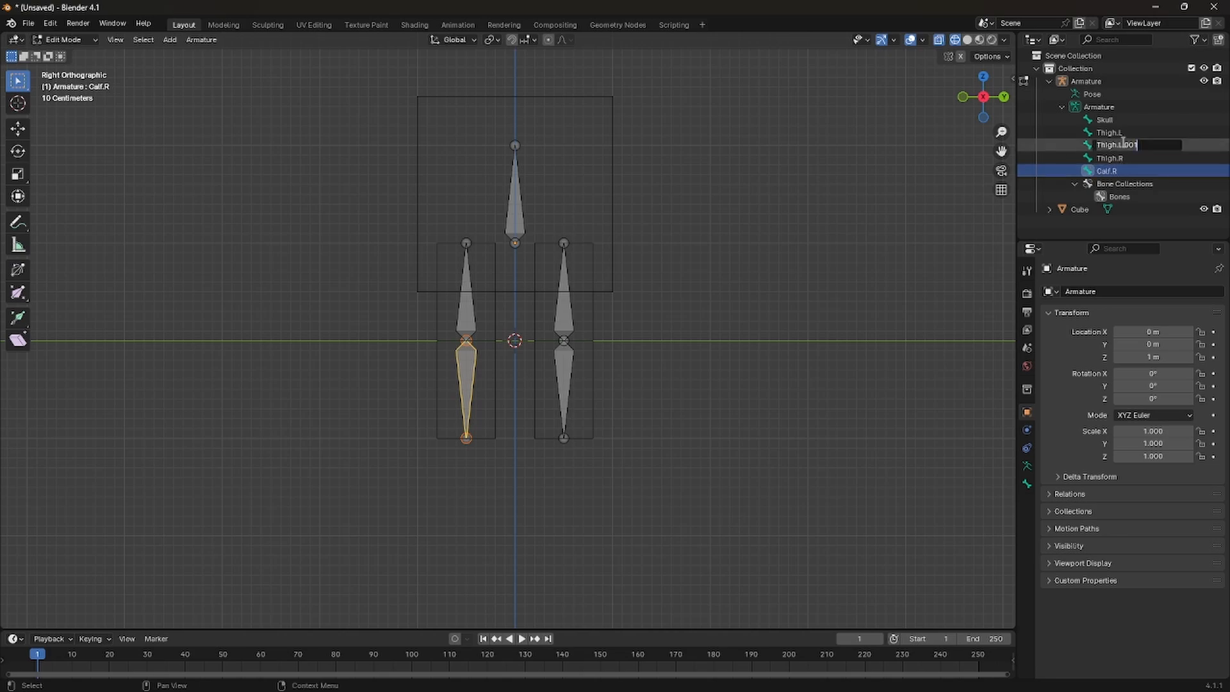
pyautogui.write('Calf.L')
pyautogui.press('Return')
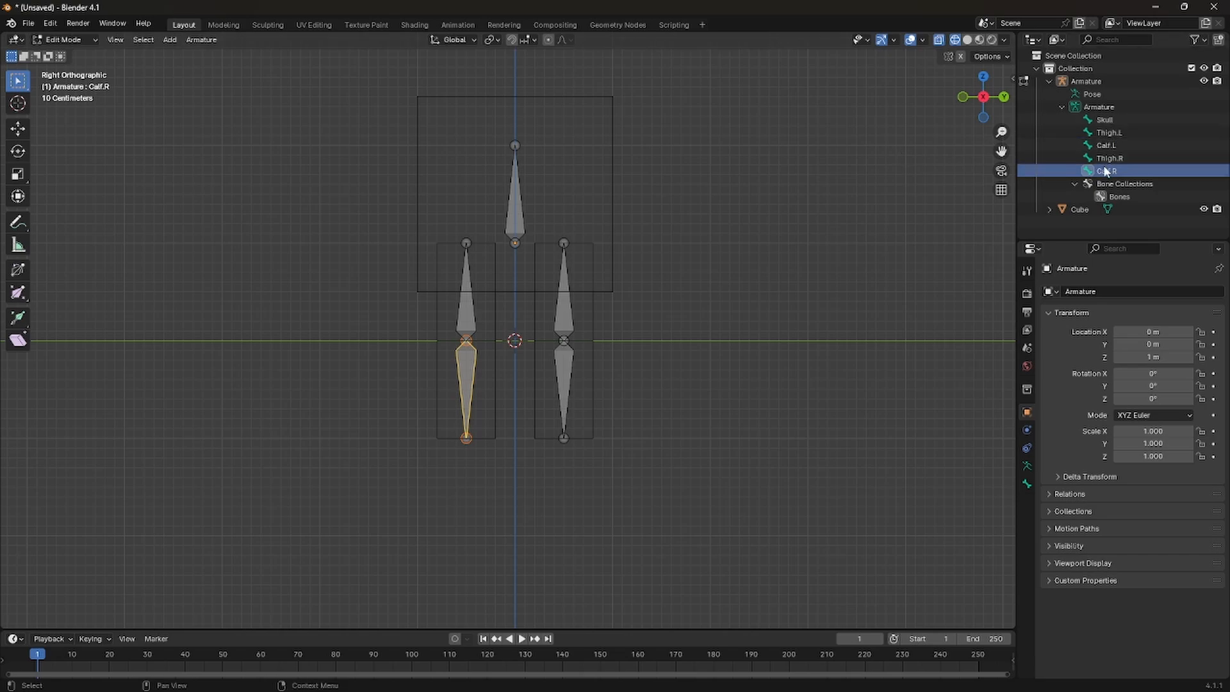
# Return to Object Mode and parent the Cube mesh to the armature with automatic weights
pyautogui.keyDown('shift'); pyautogui.click(1131, 121); pyautogui.keyUp('shift')
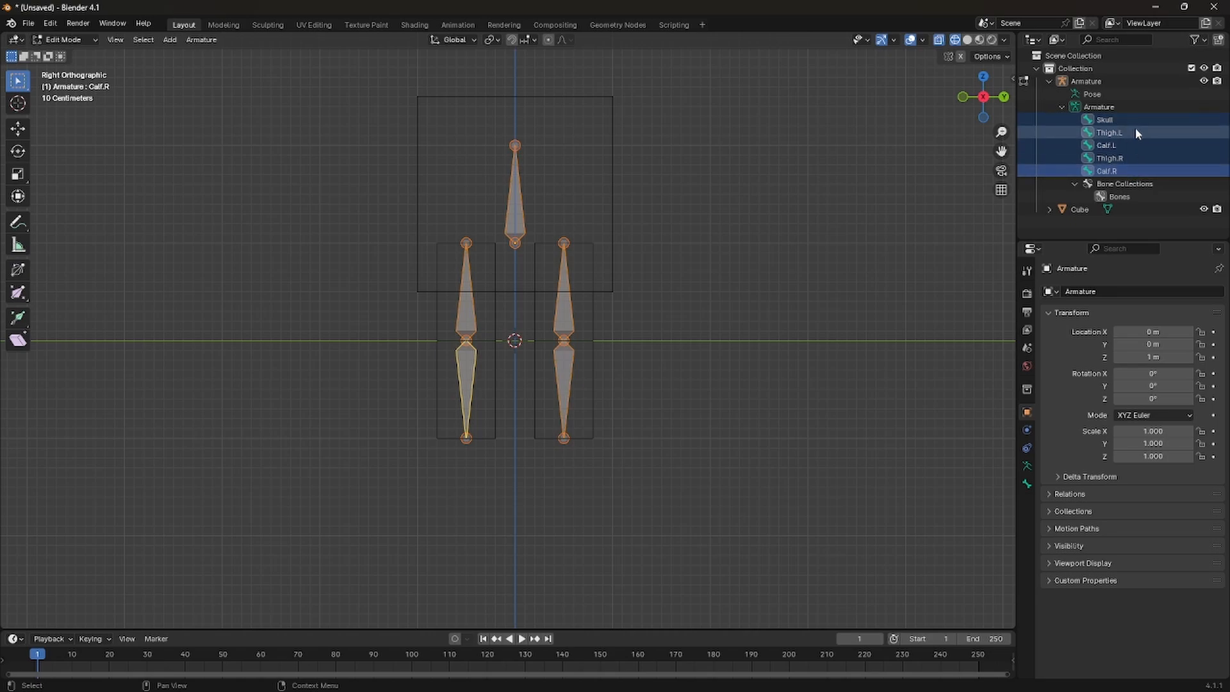
pyautogui.click(777, 159)
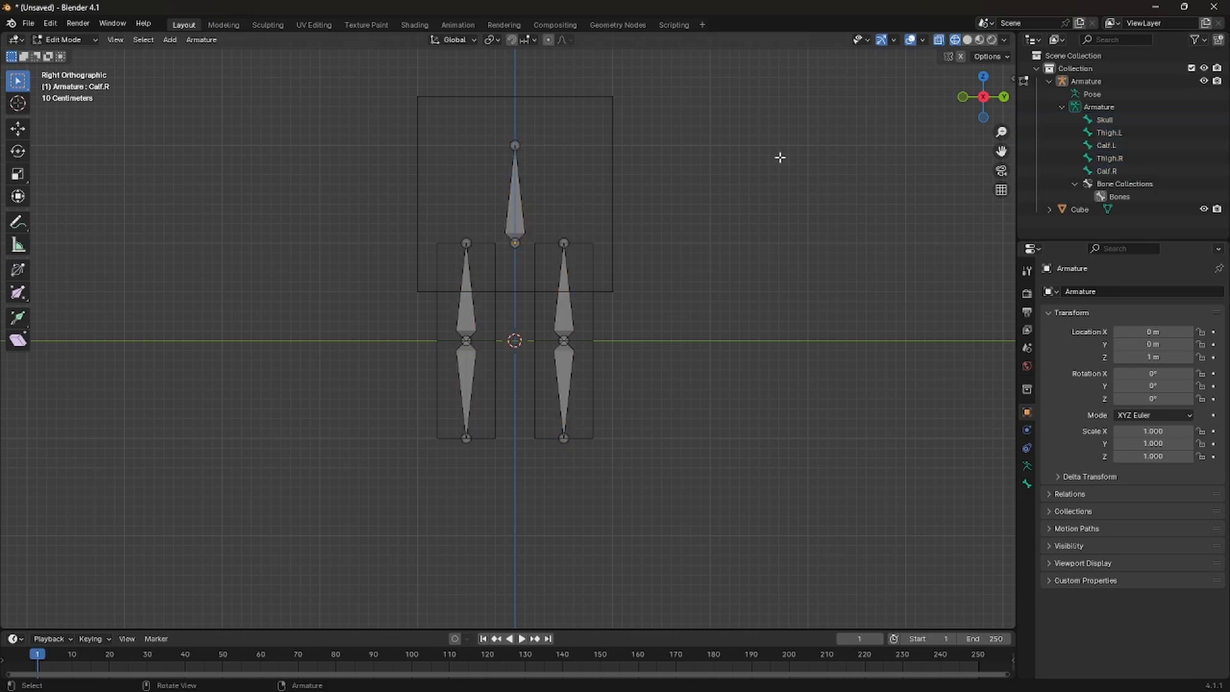
pyautogui.click(81, 42)
pyautogui.click(77, 54)
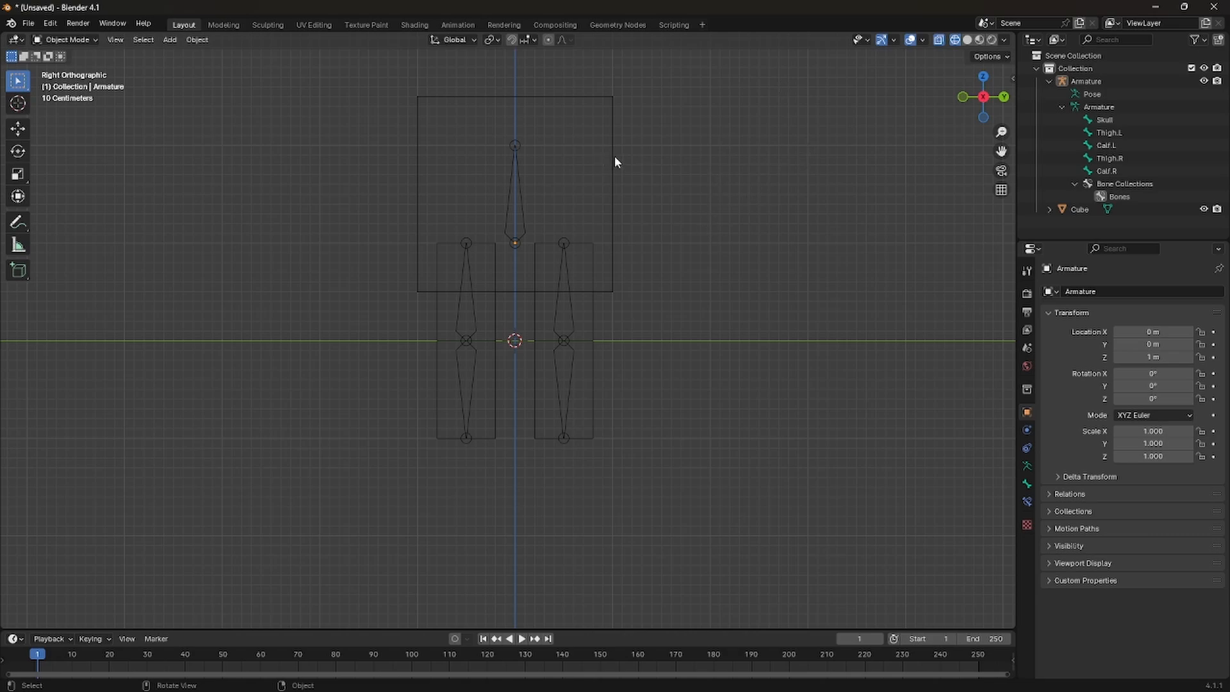
pyautogui.moveTo(581, 130); pyautogui.dragTo(491, 194)
pyautogui.moveTo(701, 77); pyautogui.dragTo(564, 153)
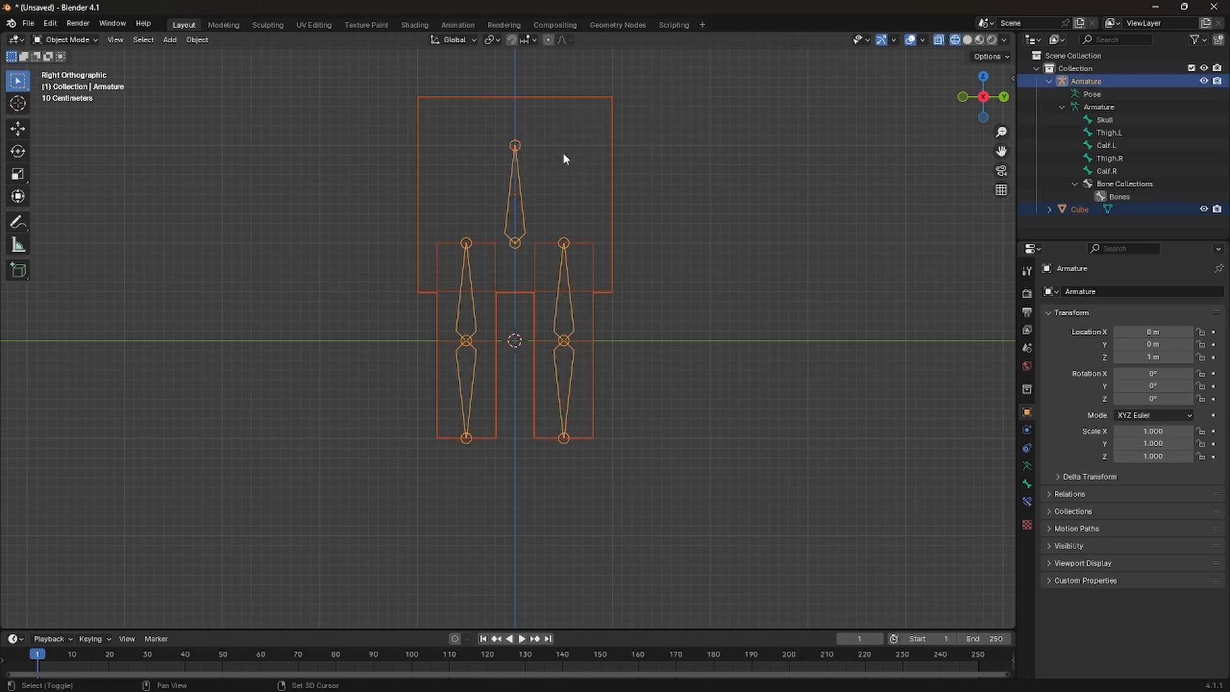
pyautogui.hotkey('ctrl', 'p')
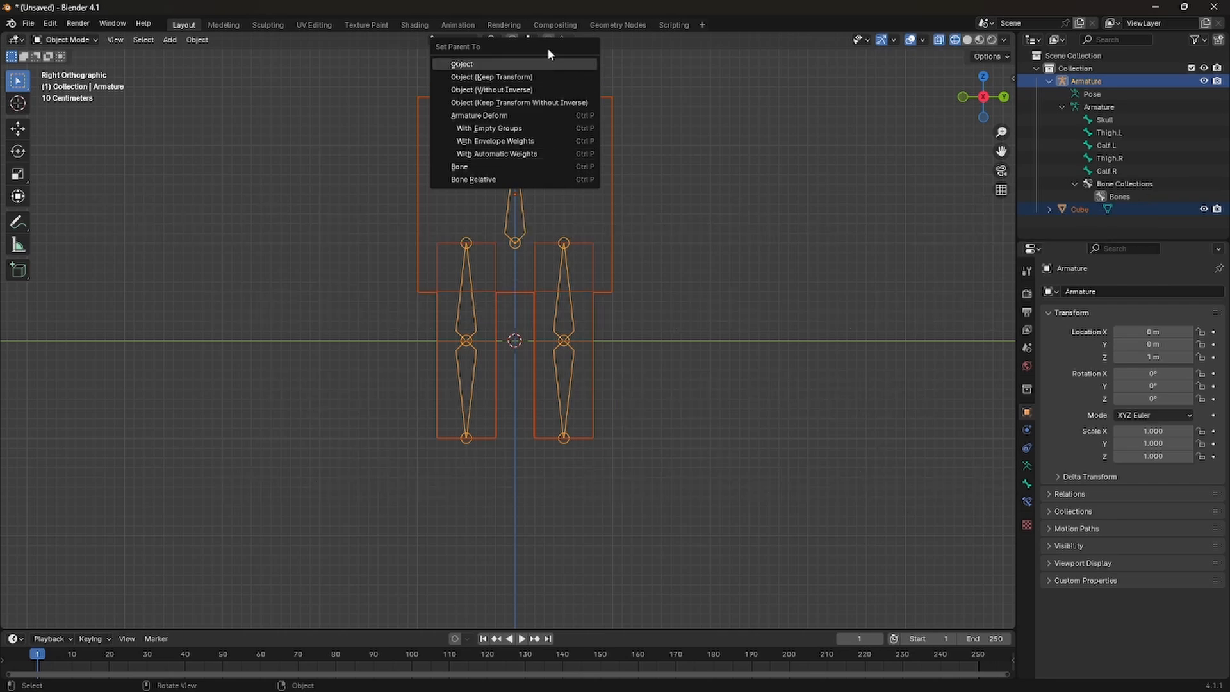
pyautogui.click(517, 153)
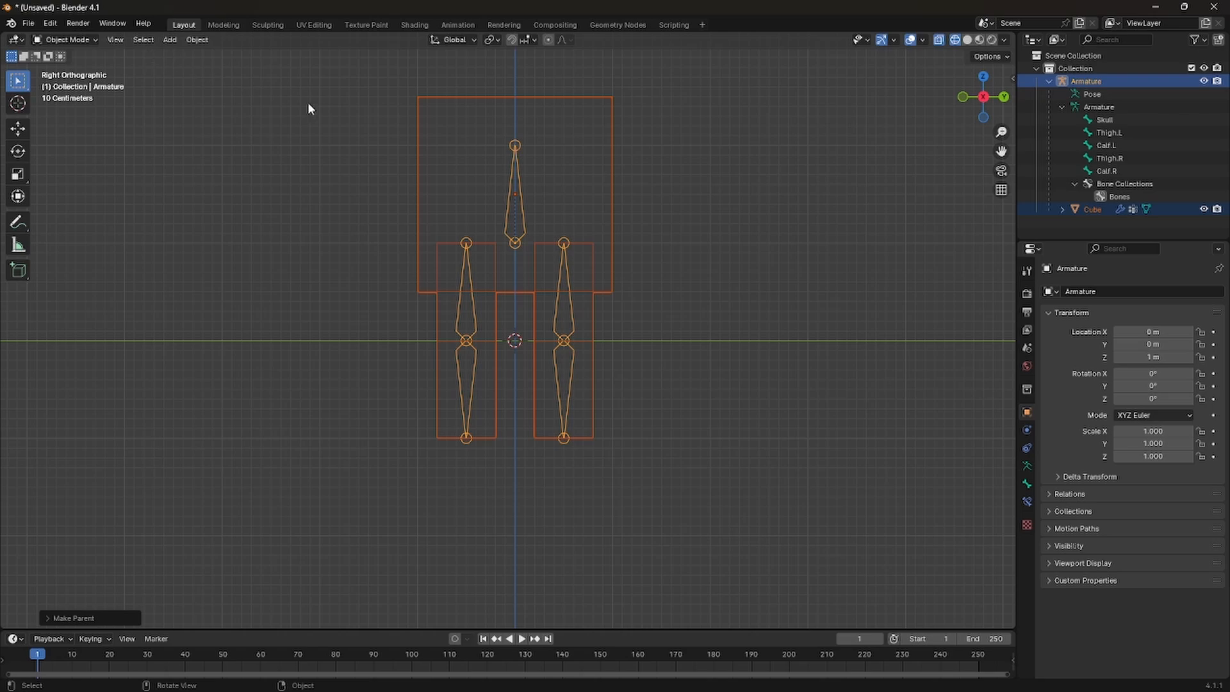
# Select only the armature and switch it to Pose Mode
pyautogui.click(373, 134)
pyautogui.click(520, 206)
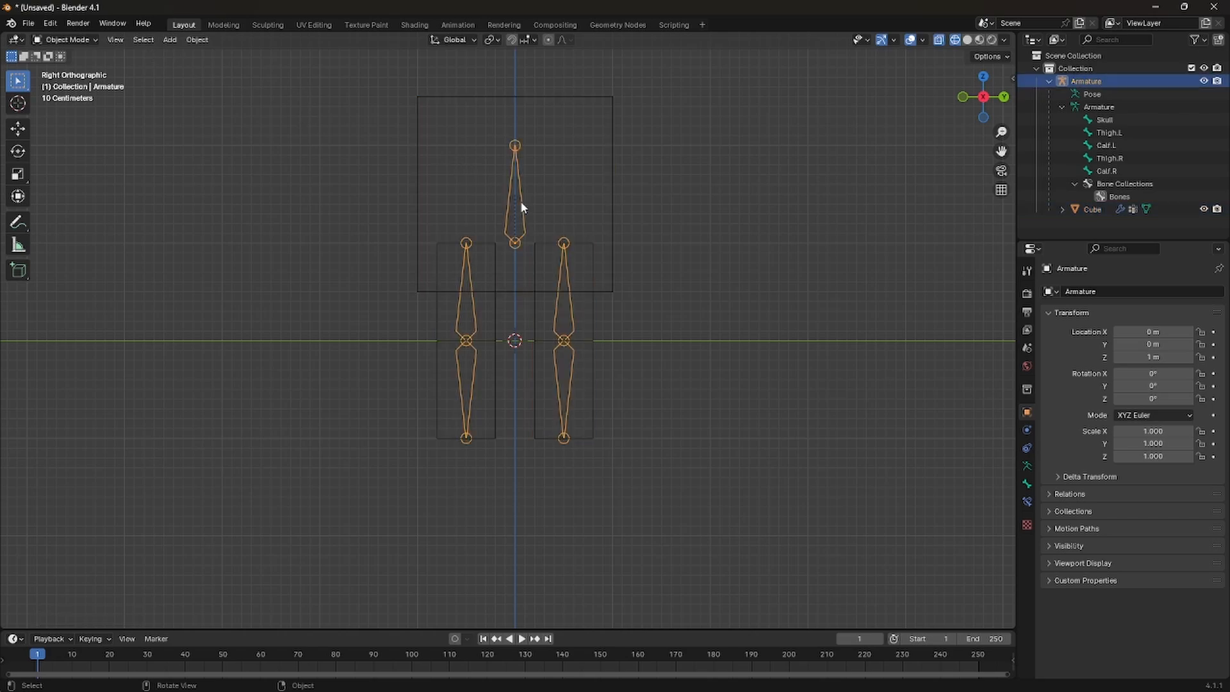
pyautogui.click(90, 43)
pyautogui.click(83, 85)
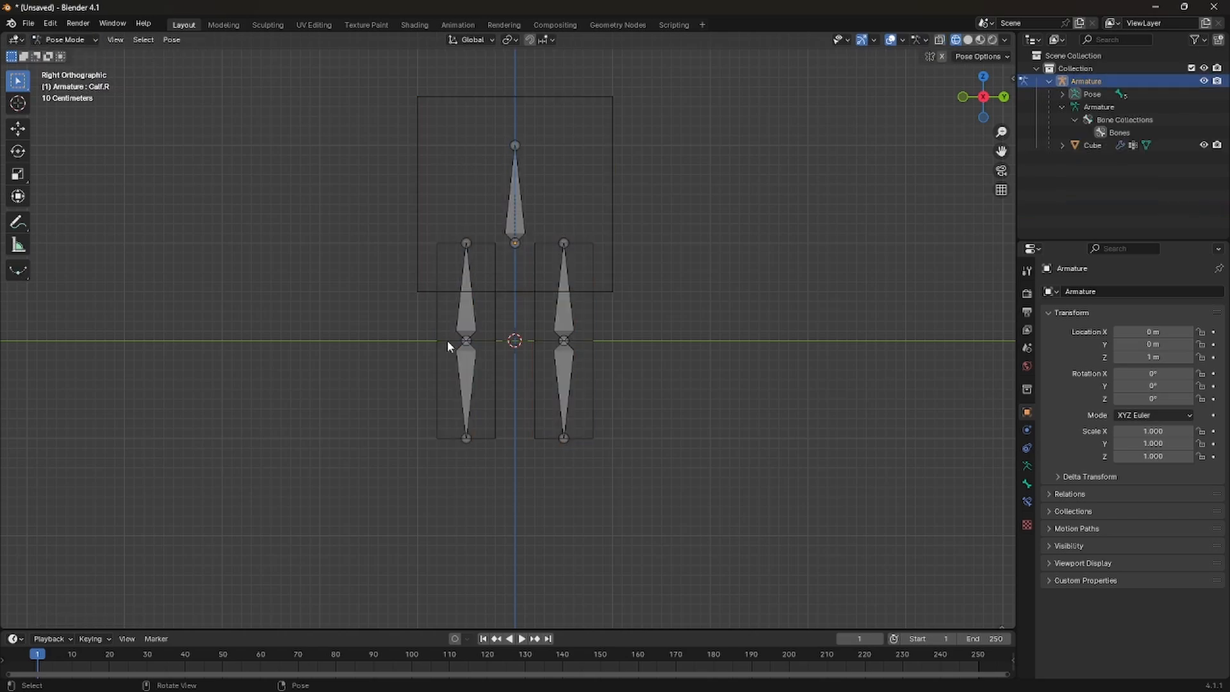
# Try rotating the Calf.R and Thigh.R bones one at a time to test the deformation, undoing each rotation
pyautogui.press('r')
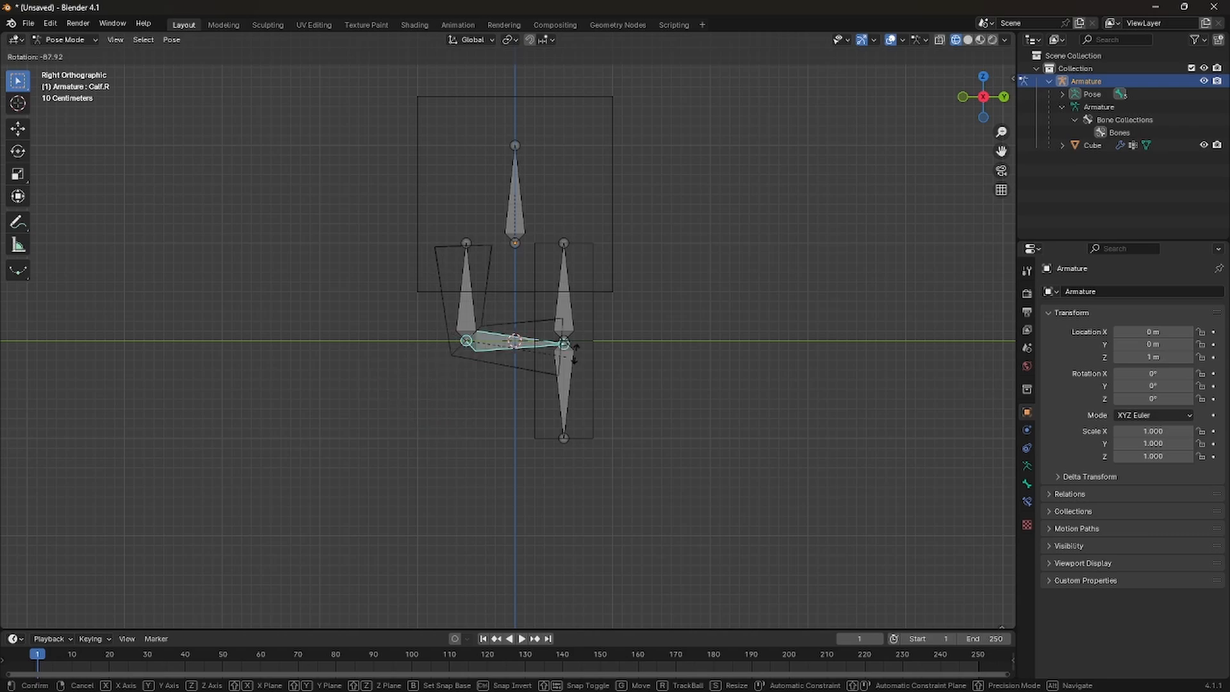
pyautogui.click(399, 388)
pyautogui.hotkey('ctrl', 'z')
pyautogui.click(465, 289)
pyautogui.press('r')
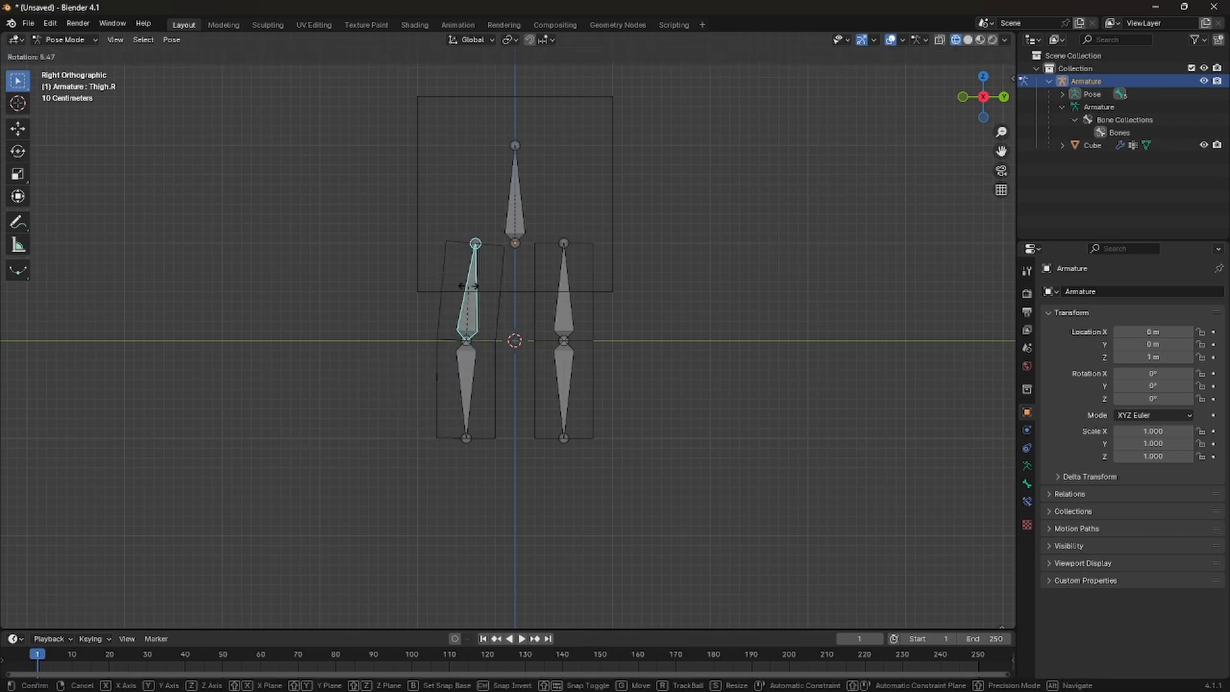
pyautogui.click(640, 284)
pyautogui.hotkey('ctrl', 'z')
# Try rotating the Thigh.L and Skull bones one at a time, returning each to its rest pose
pyautogui.click(569, 303)
pyautogui.press('r')
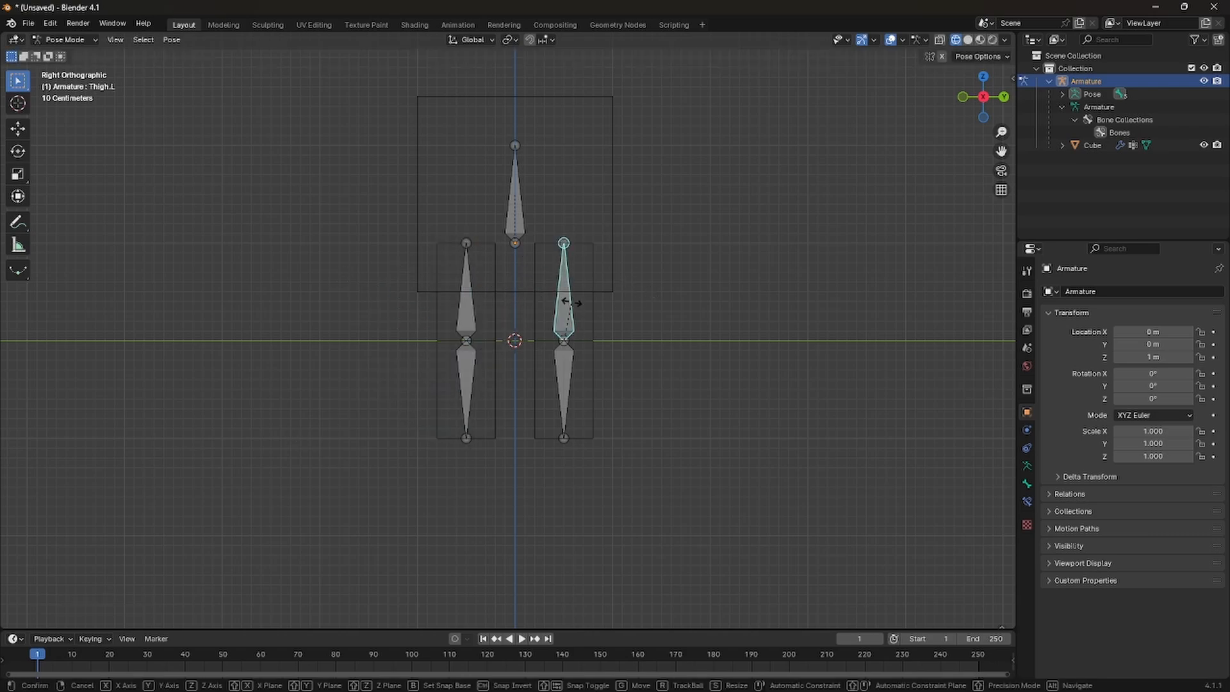
pyautogui.click(575, 274)
pyautogui.hotkey('ctrl', 'z')
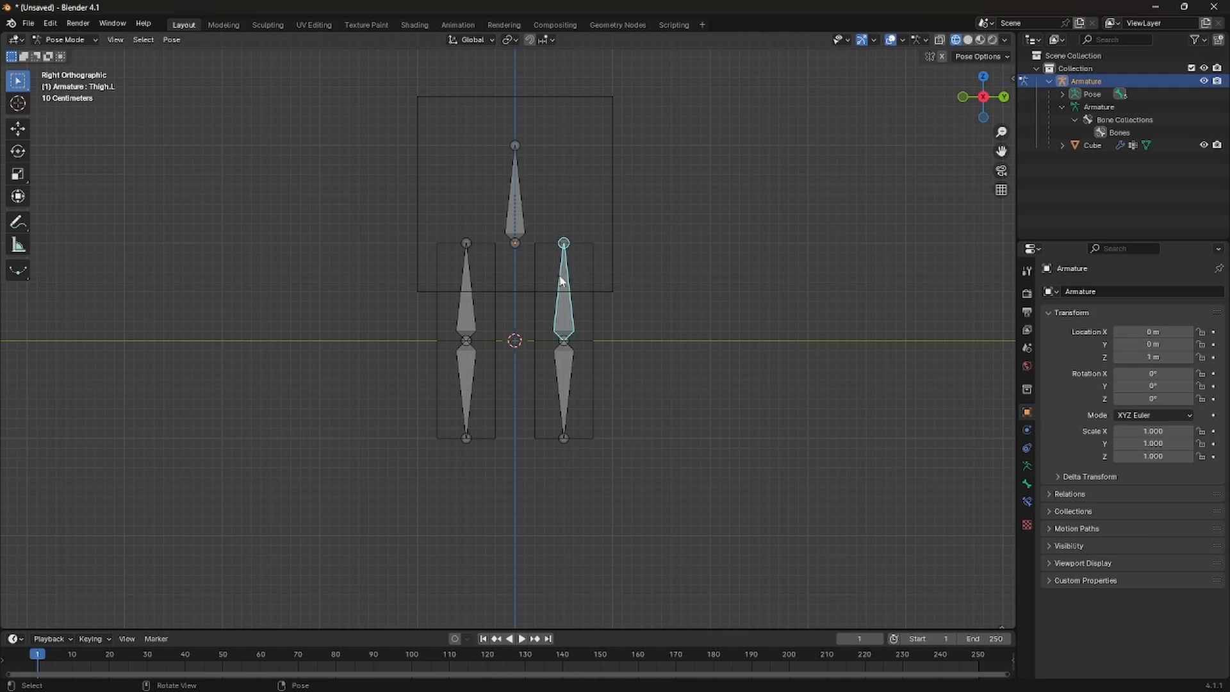
pyautogui.click(467, 282)
pyautogui.click(515, 205)
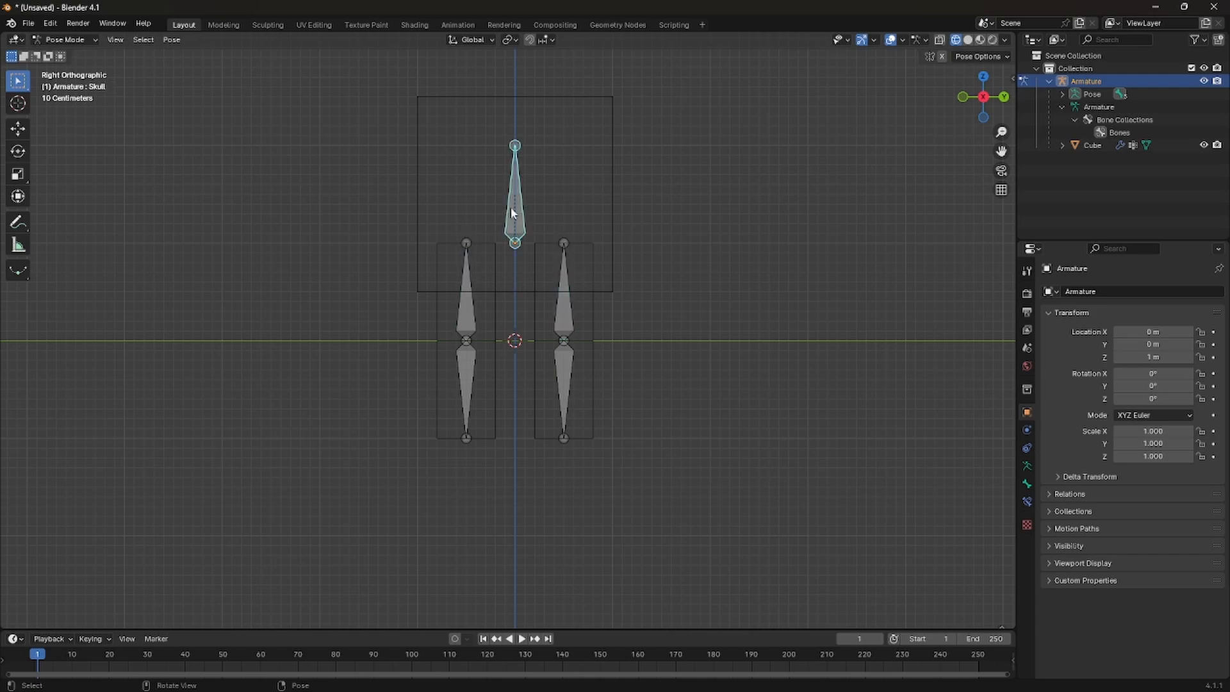
pyautogui.press('r')
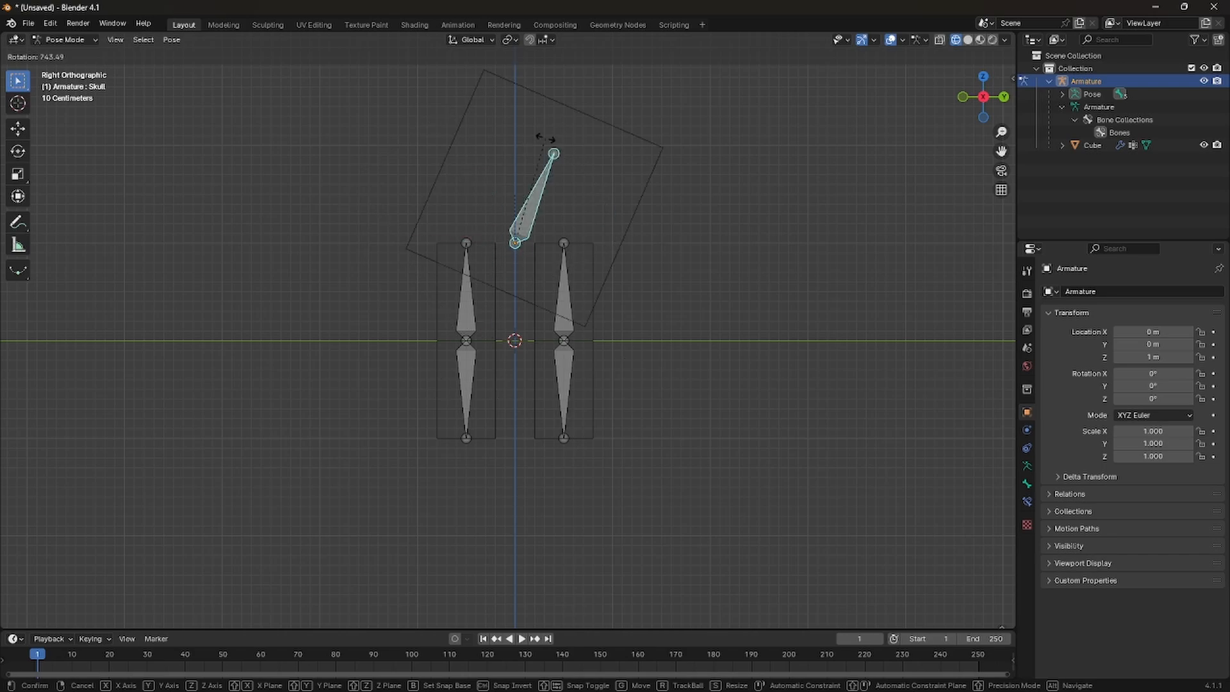
pyautogui.rightClick(616, 150)
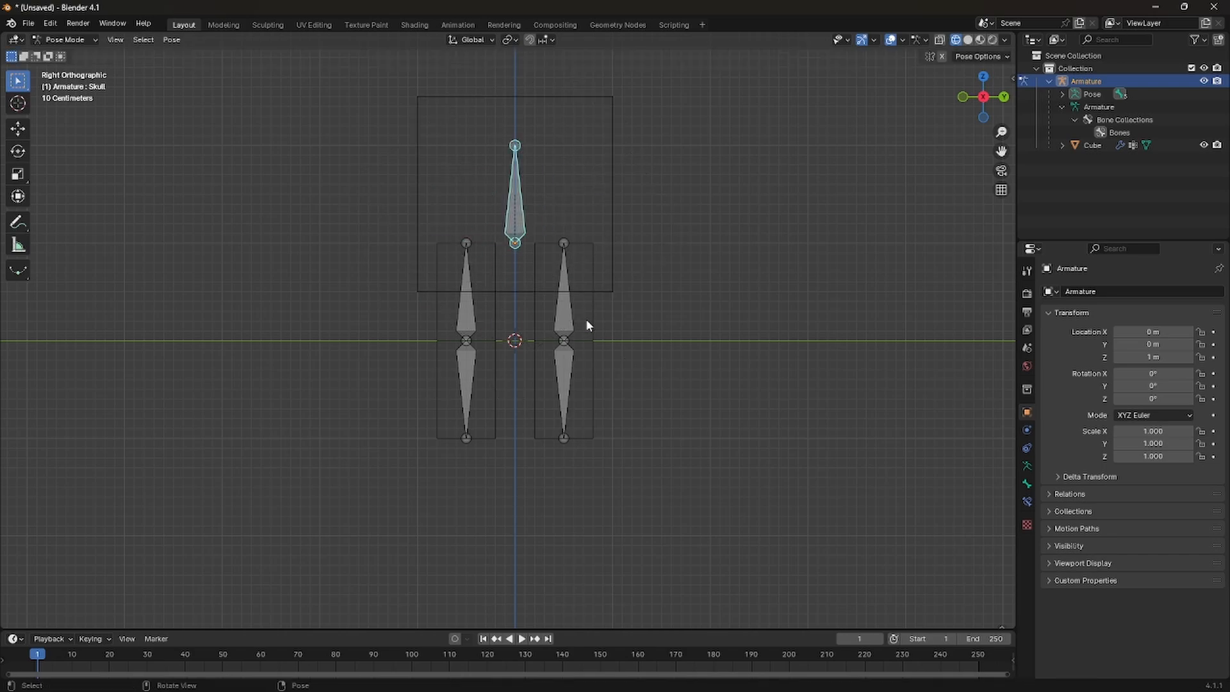
# Return to Object Mode, select the Cube mesh and switch it to Weight Paint mode
pyautogui.moveTo(568, 245); pyautogui.dragTo(620, 275, button='middle')
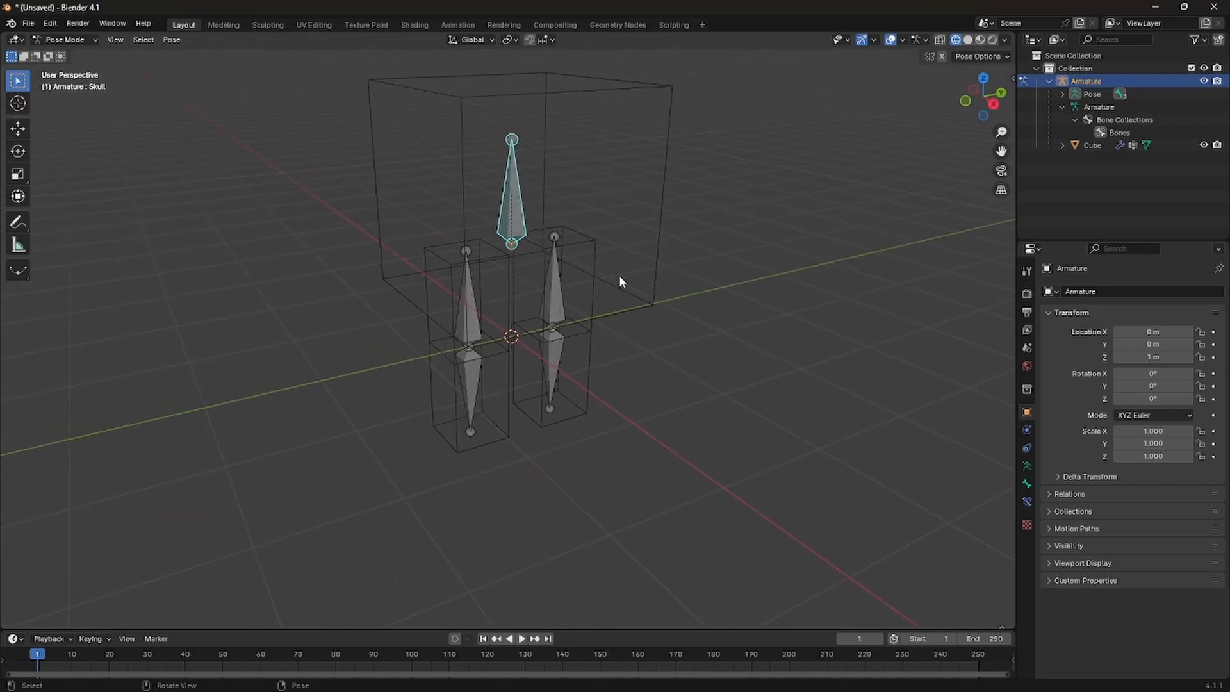
pyautogui.scroll(1, 620, 278)
pyautogui.click(64, 40)
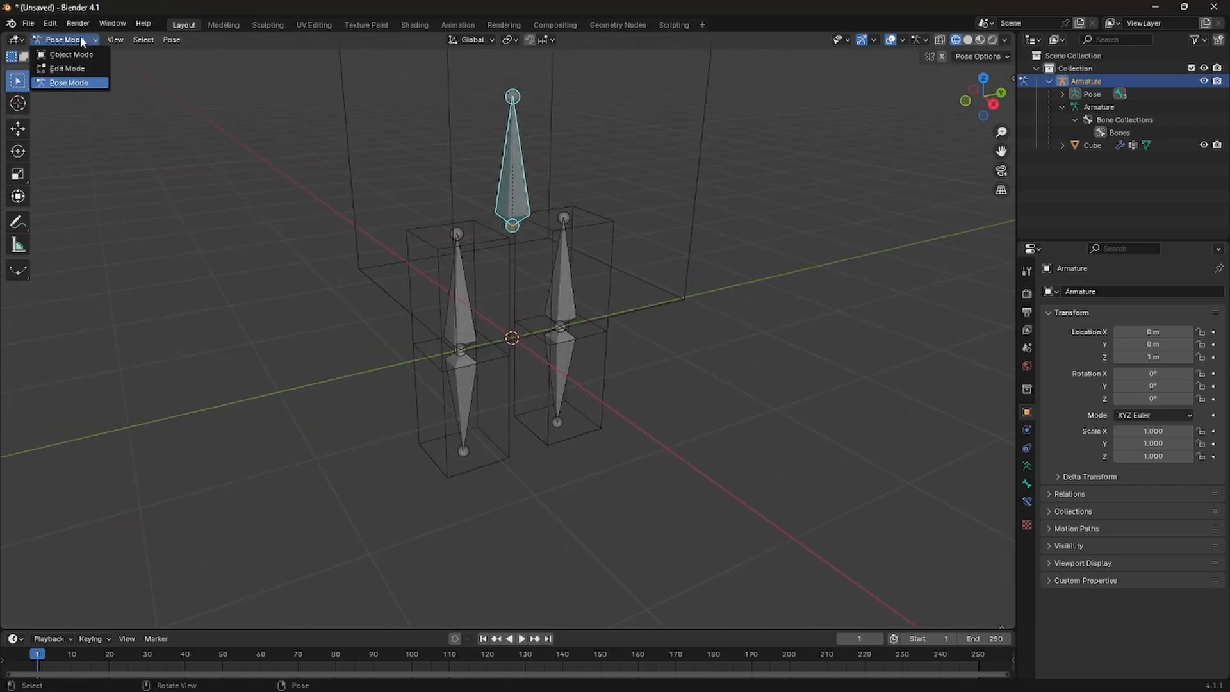
pyautogui.click(80, 55)
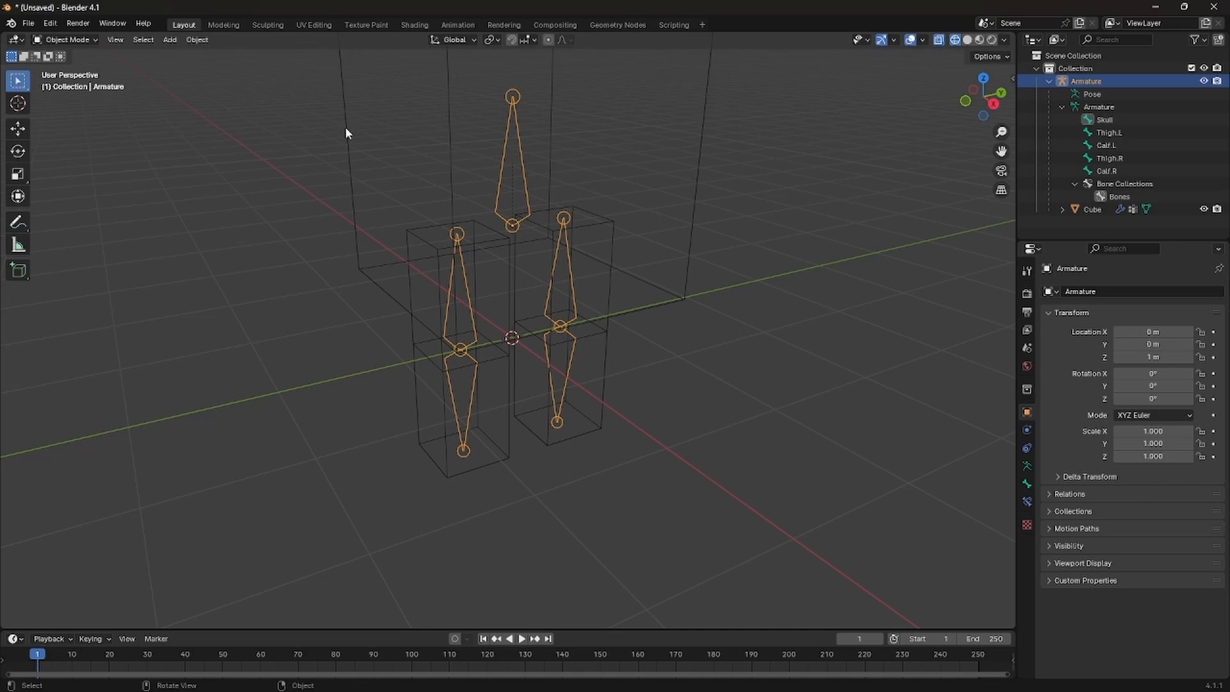
pyautogui.click(345, 110)
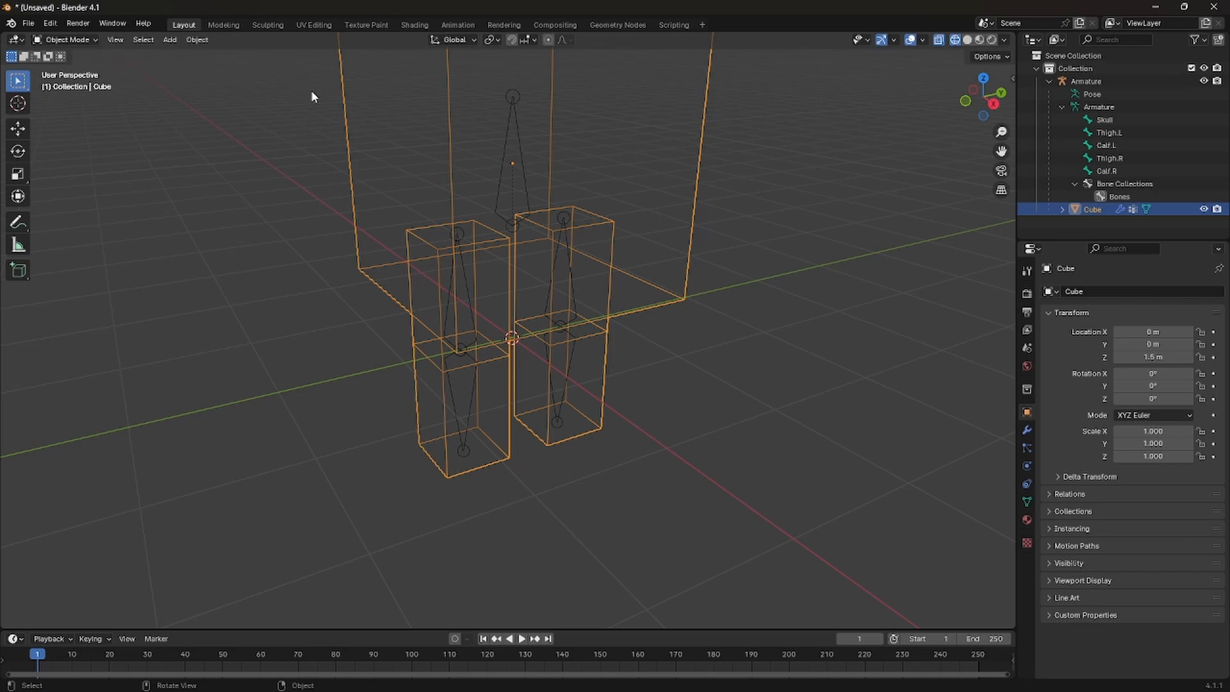
pyautogui.click(89, 41)
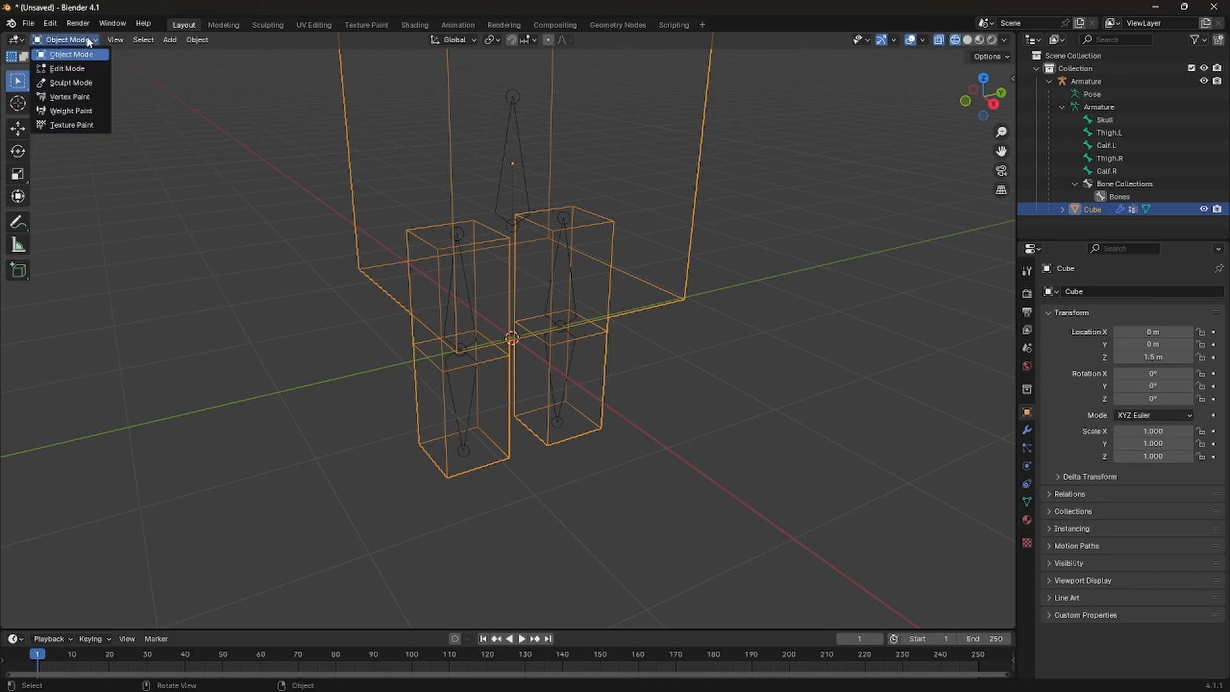
pyautogui.click(81, 112)
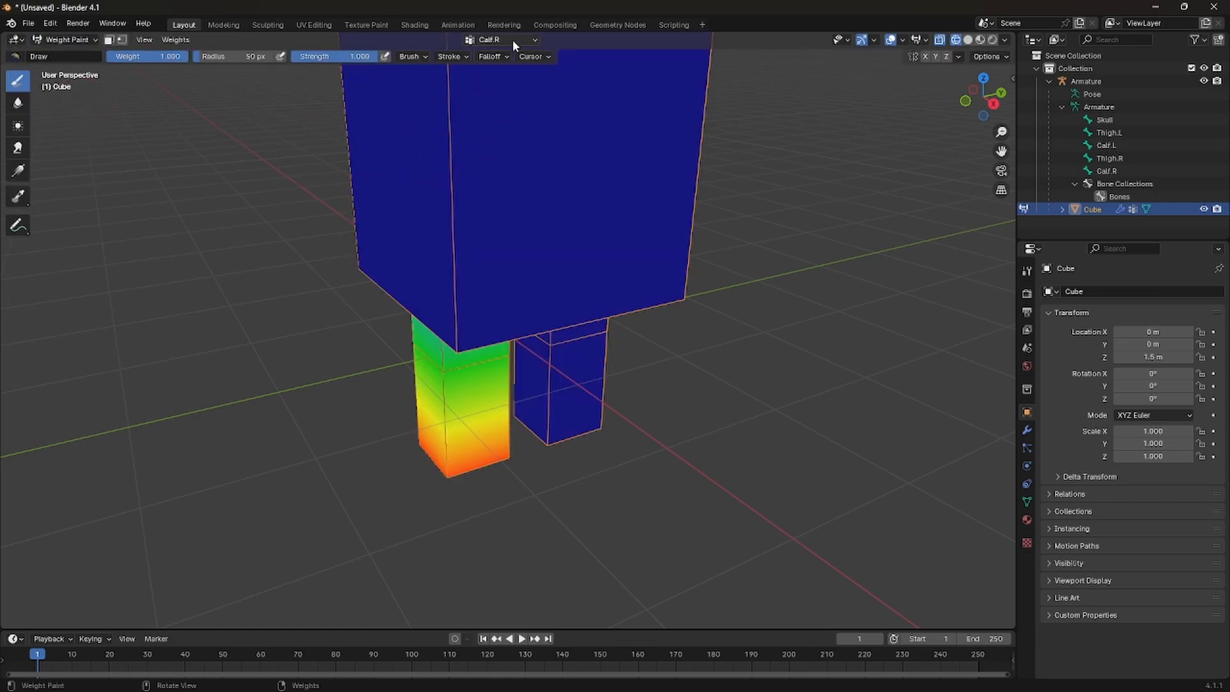
# Try painting Calf.R weight at 1.000 on the lower end of the negative-Y leg, and undo the stroke
pyautogui.moveTo(500, 275); pyautogui.dragTo(565, 126, button='middle')
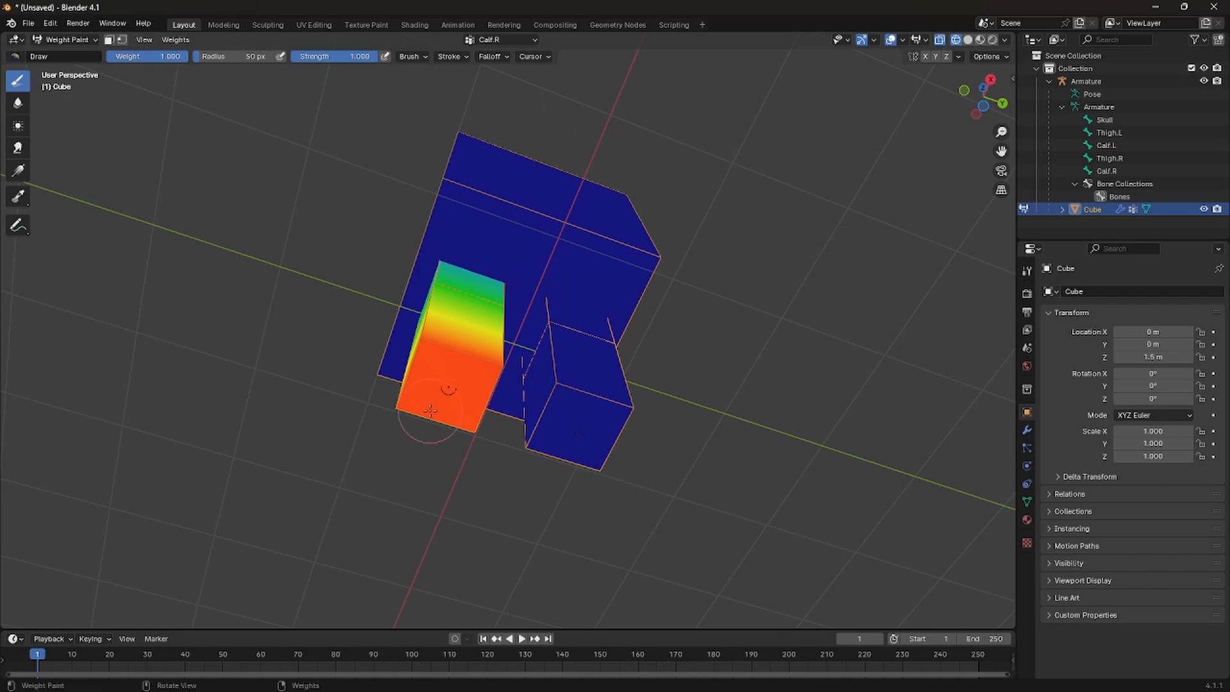
pyautogui.moveTo(424, 348)
pyautogui.mouseDown()
pyautogui.moveTo(503, 381)
pyautogui.moveTo(448, 439)
pyautogui.moveTo(405, 418)
pyautogui.mouseUp()
pyautogui.moveTo(384, 435)
pyautogui.mouseDown(button='middle')
pyautogui.moveTo(198, 456)
pyautogui.moveTo(300, 488)
pyautogui.moveTo(545, 447)
pyautogui.mouseUp(button='middle')
pyautogui.hotkey('ctrl', 'z')
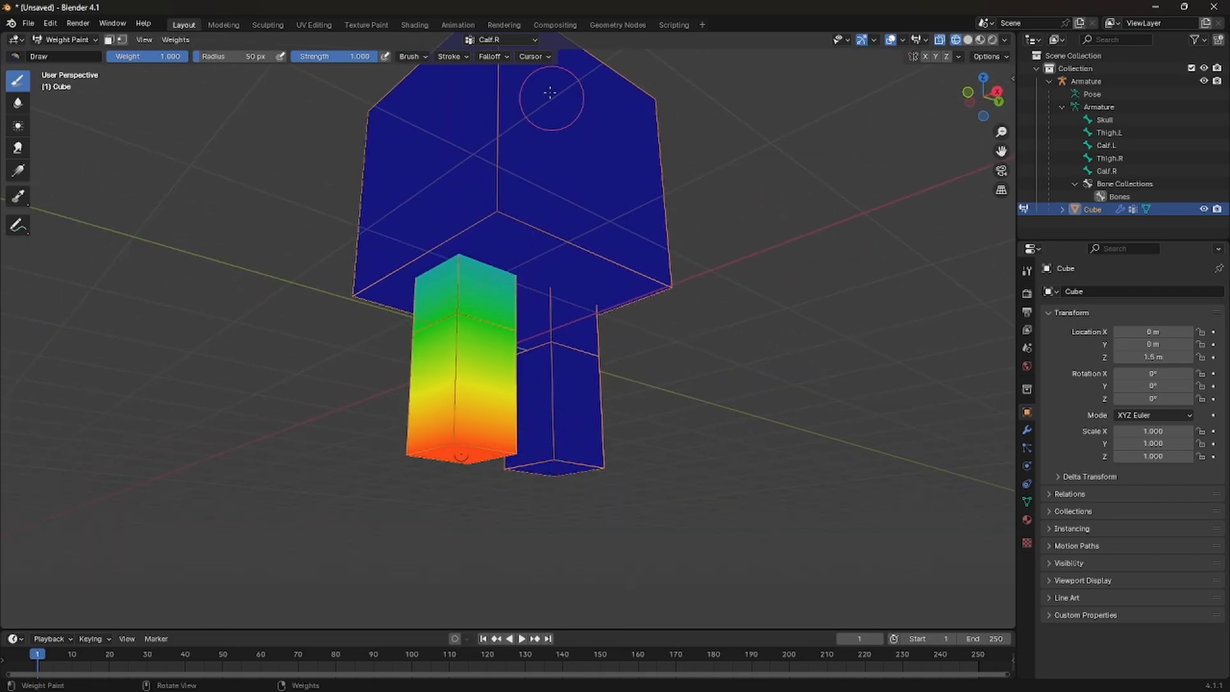
# Make Skull the active vertex group and inspect its weights on the head block and legs
pyautogui.moveTo(546, 90); pyautogui.dragTo(503, 321, button='middle')
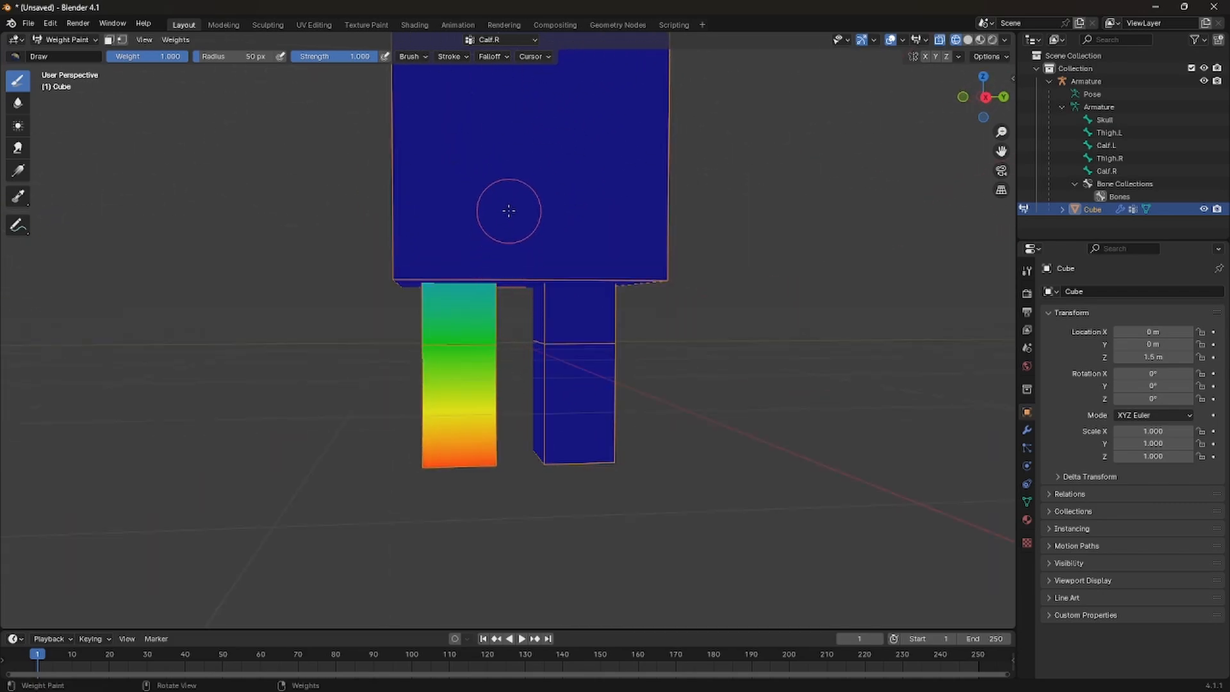
pyautogui.click(510, 40)
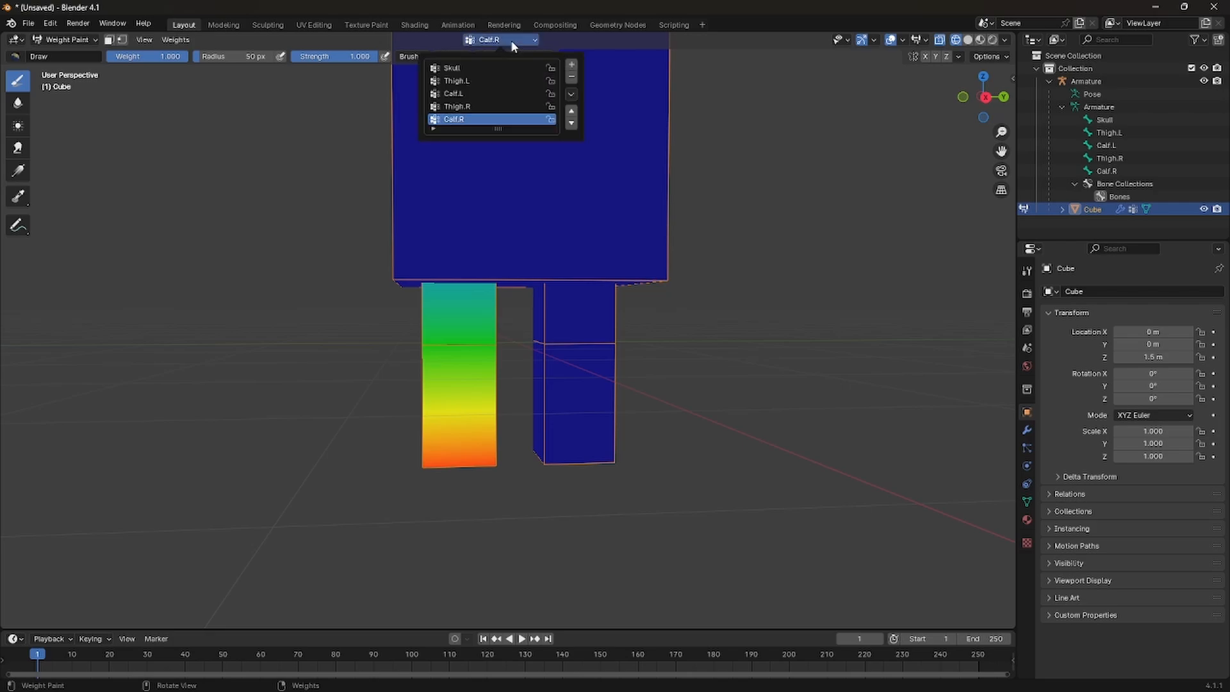
pyautogui.click(510, 68)
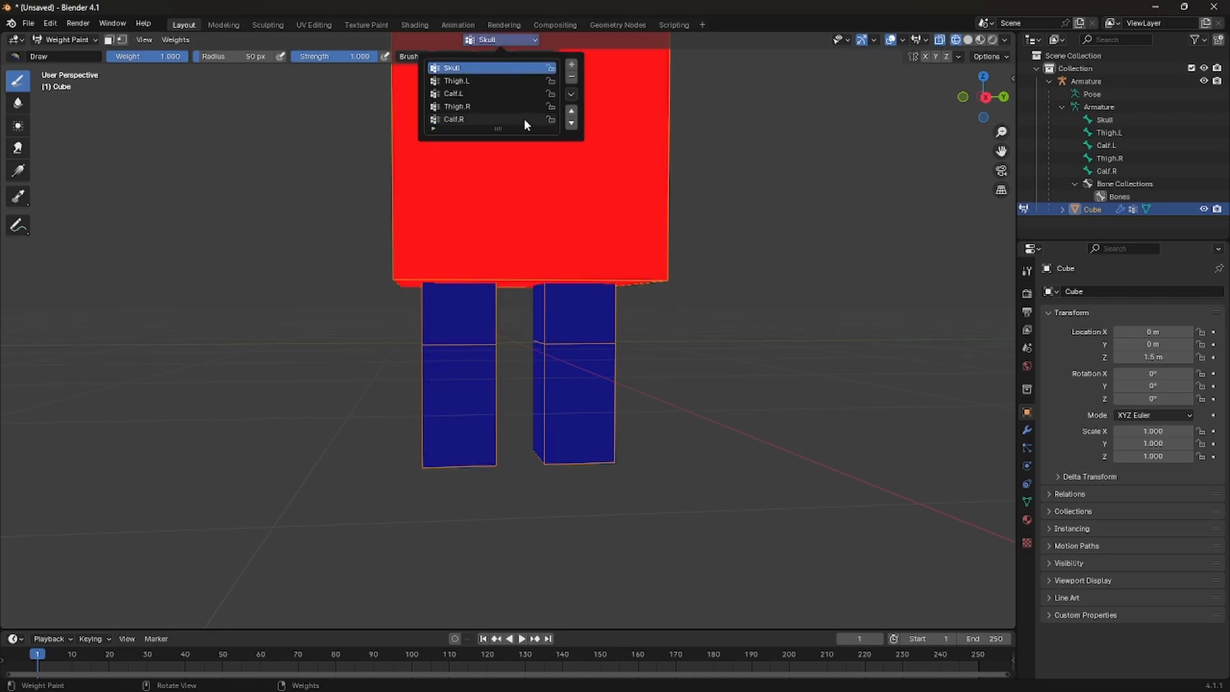
pyautogui.moveTo(574, 254); pyautogui.dragTo(561, 313, button='middle')
pyautogui.scroll(4, 562, 313)
pyautogui.moveTo(616, 242); pyautogui.dragTo(651, 207, button='middle')
pyautogui.scroll(-4, 610, 253)
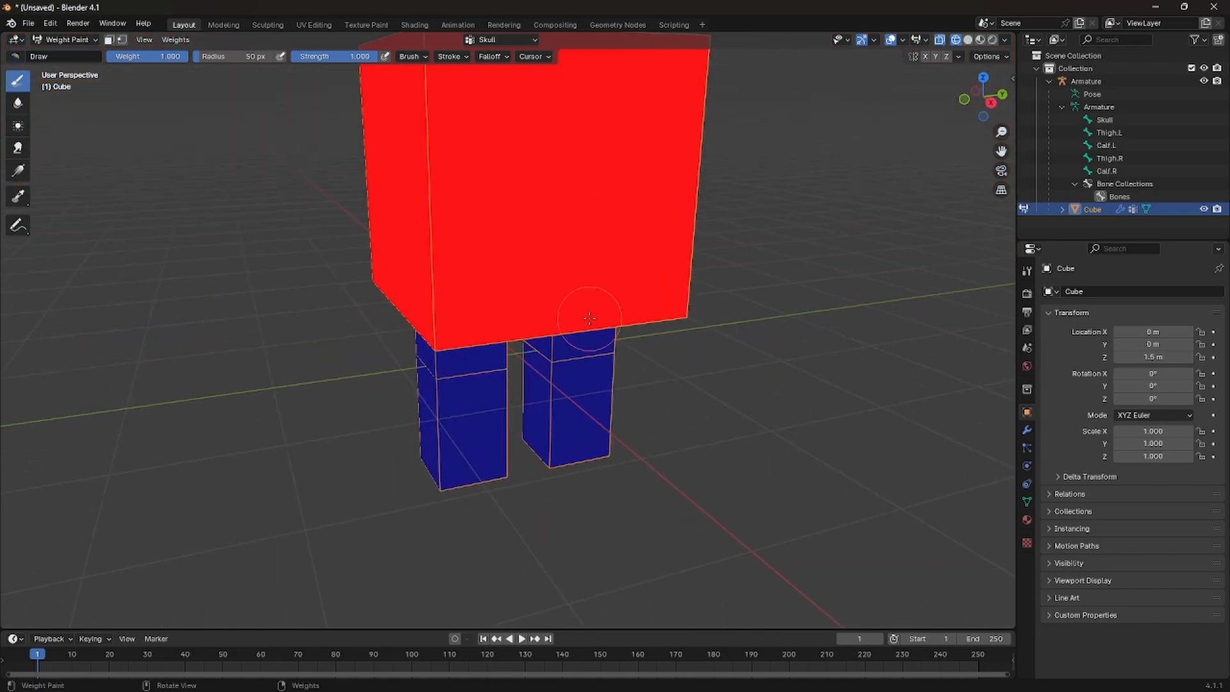
# Set the brush radius to 105 px and paint Skull weight at 1.000 over the upper end of the negative-Y leg
pyautogui.moveTo(575, 318)
pyautogui.mouseDown(button='middle')
pyautogui.moveTo(609, 239)
pyautogui.moveTo(599, 325)
pyautogui.moveTo(609, 376)
pyautogui.moveTo(593, 376)
pyautogui.moveTo(637, 337)
pyautogui.moveTo(475, 300)
pyautogui.moveTo(546, 325)
pyautogui.moveTo(502, 310)
pyautogui.mouseUp(button='middle')
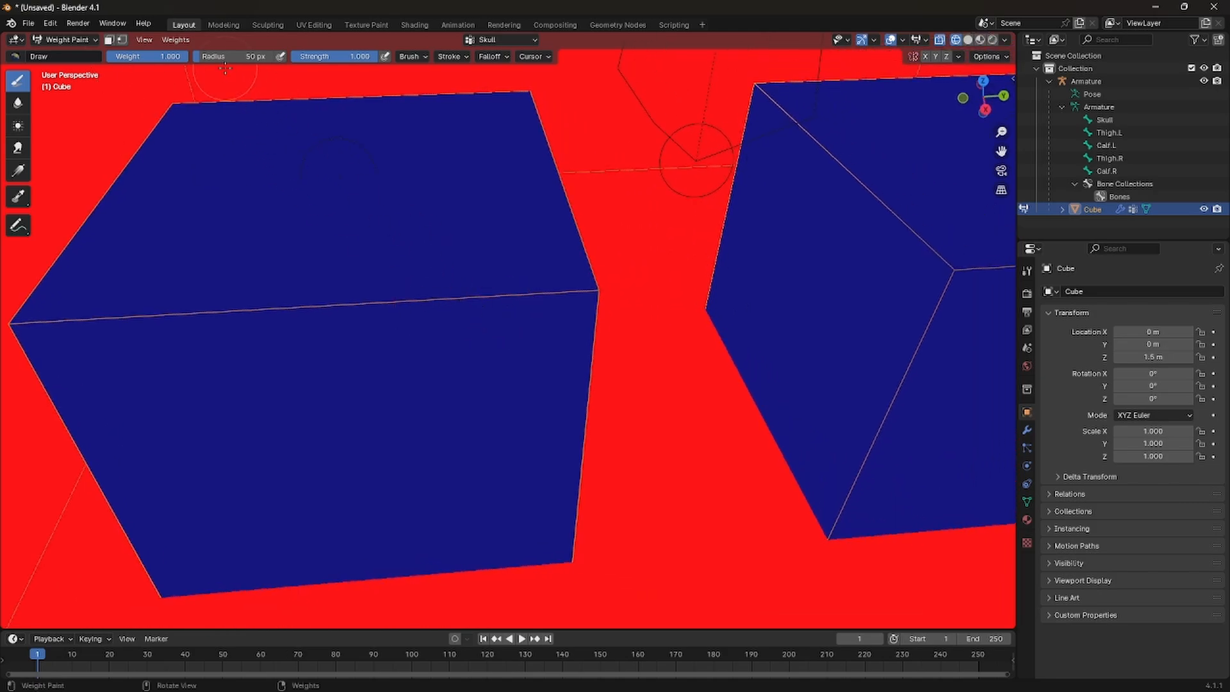
pyautogui.moveTo(226, 55); pyautogui.dragTo(269, 56)
pyautogui.moveTo(506, 125)
pyautogui.mouseDown()
pyautogui.moveTo(582, 260)
pyautogui.moveTo(587, 308)
pyautogui.moveTo(588, 289)
pyautogui.mouseUp()
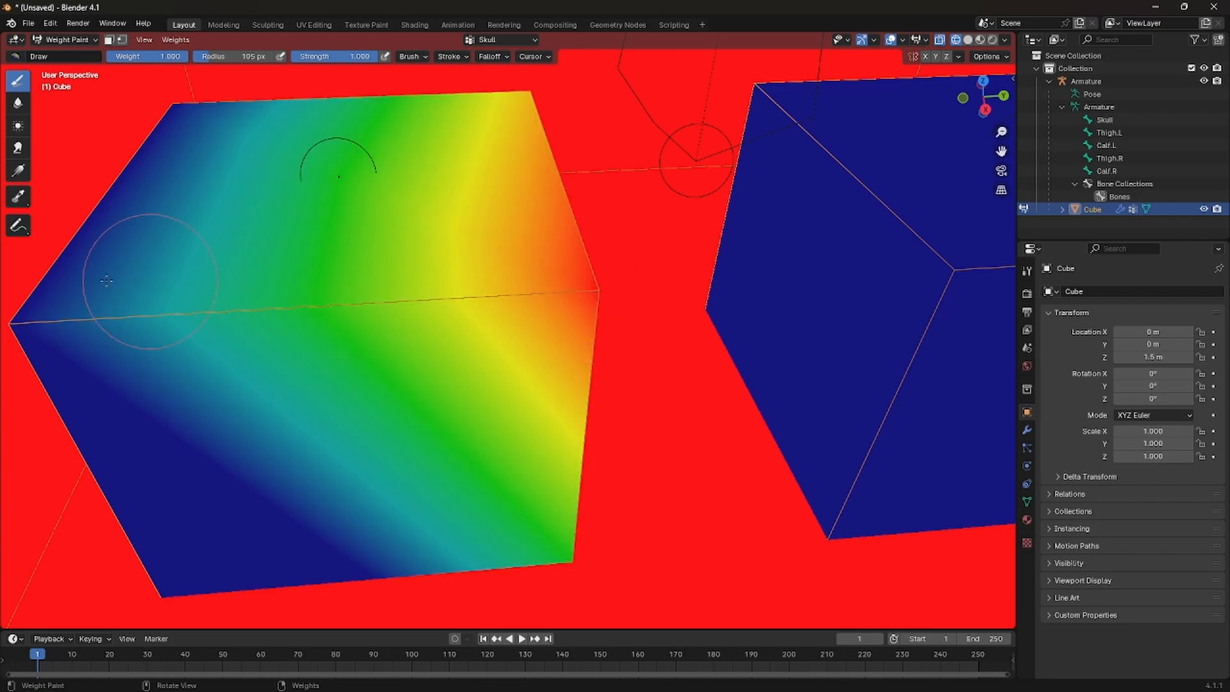
pyautogui.moveTo(32, 314); pyautogui.dragTo(10, 326)
pyautogui.moveTo(124, 110)
pyautogui.mouseDown()
pyautogui.moveTo(180, 96)
pyautogui.moveTo(404, 112)
pyautogui.moveTo(541, 97)
pyautogui.mouseUp()
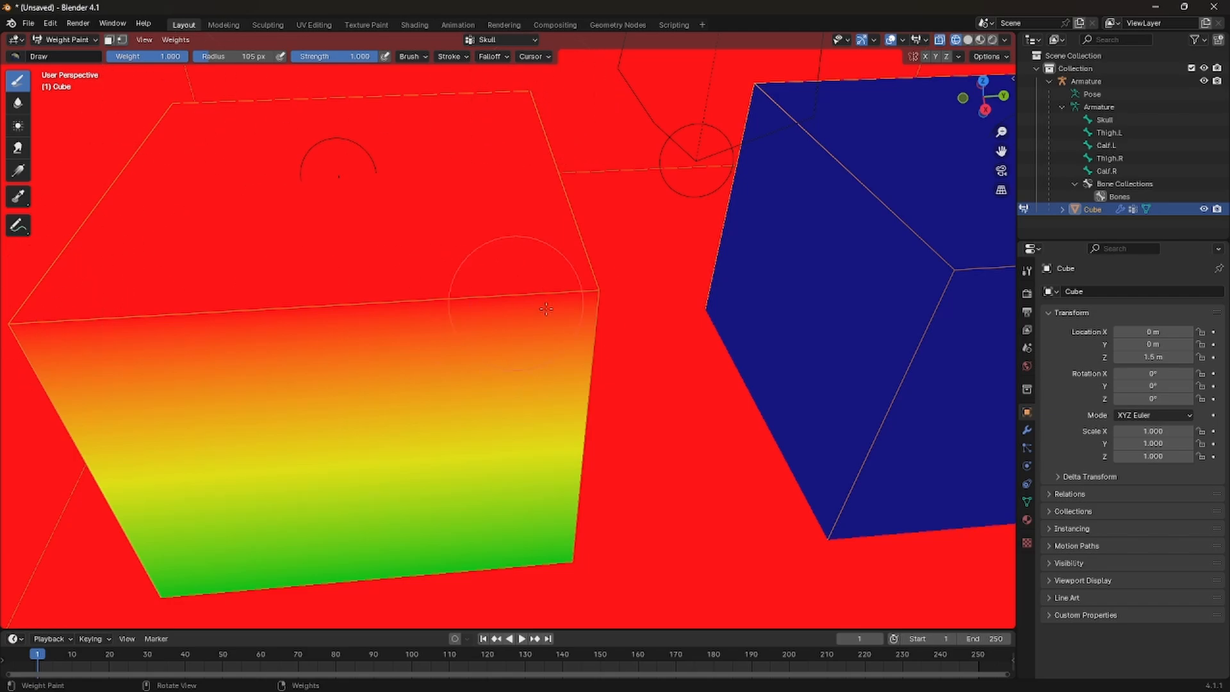
pyautogui.moveTo(564, 237); pyautogui.dragTo(422, 196, button='middle')
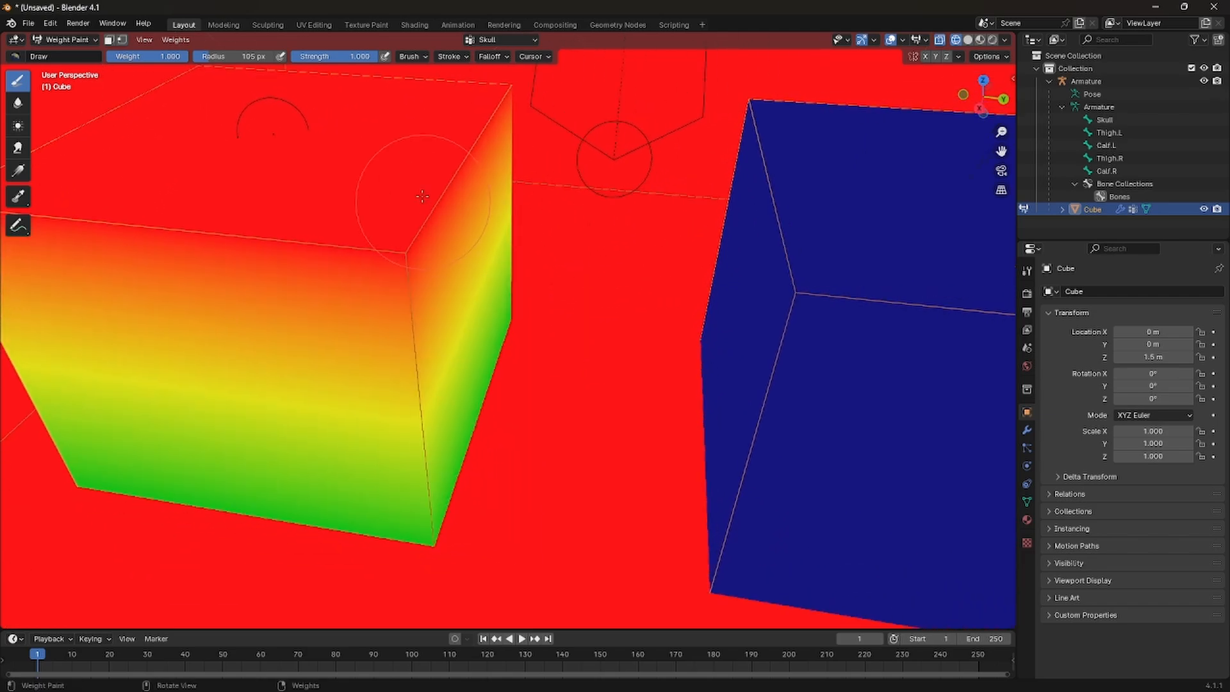
# Paint Skull weight at 1.000 onto all corners of the positive-Y leg's top face
pyautogui.moveTo(473, 242)
pyautogui.mouseDown(button='middle')
pyautogui.moveTo(548, 239)
pyautogui.moveTo(516, 256)
pyautogui.mouseUp(button='middle')
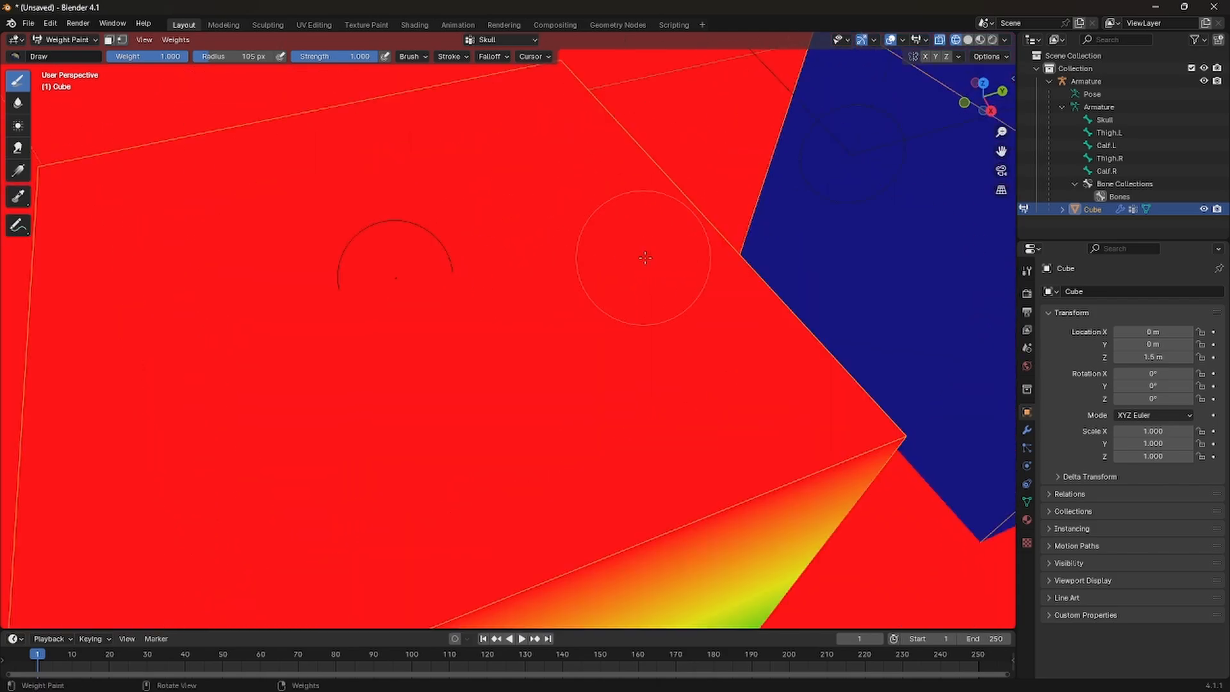
pyautogui.moveTo(754, 289)
pyautogui.mouseDown(button='middle')
pyautogui.moveTo(760, 260)
pyautogui.moveTo(502, 321)
pyautogui.mouseUp(button='middle')
pyautogui.moveTo(431, 467)
pyautogui.mouseDown()
pyautogui.moveTo(425, 494)
pyautogui.moveTo(396, 508)
pyautogui.mouseUp()
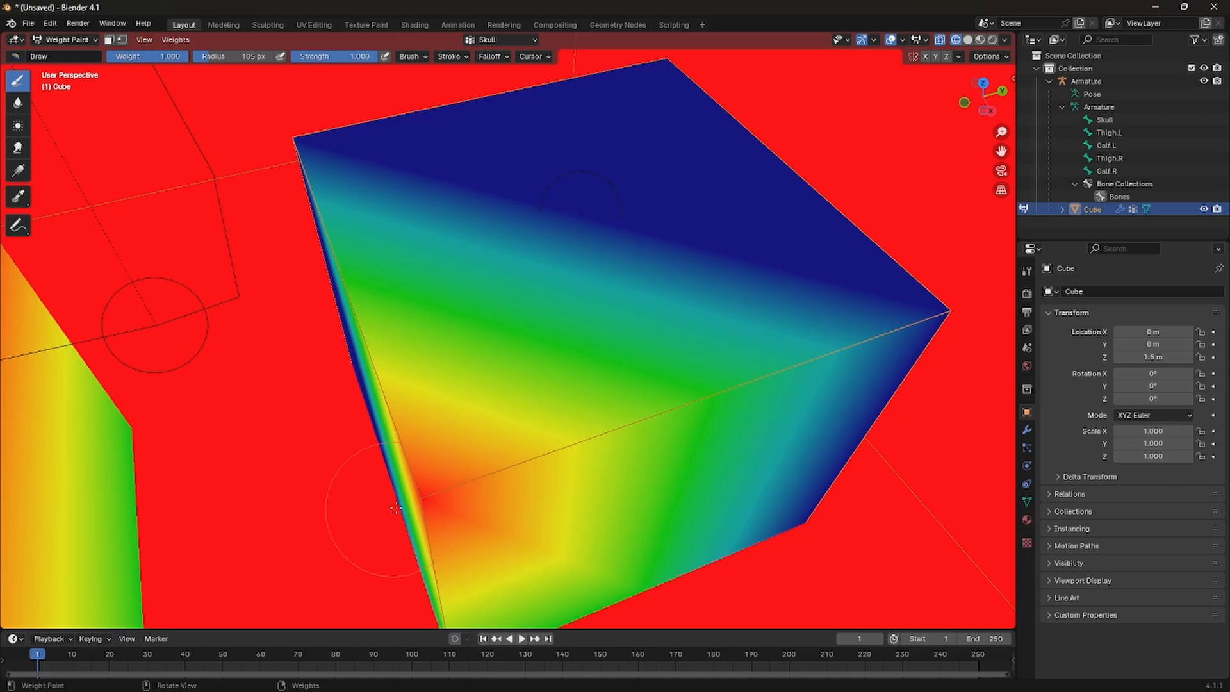
pyautogui.click(923, 304)
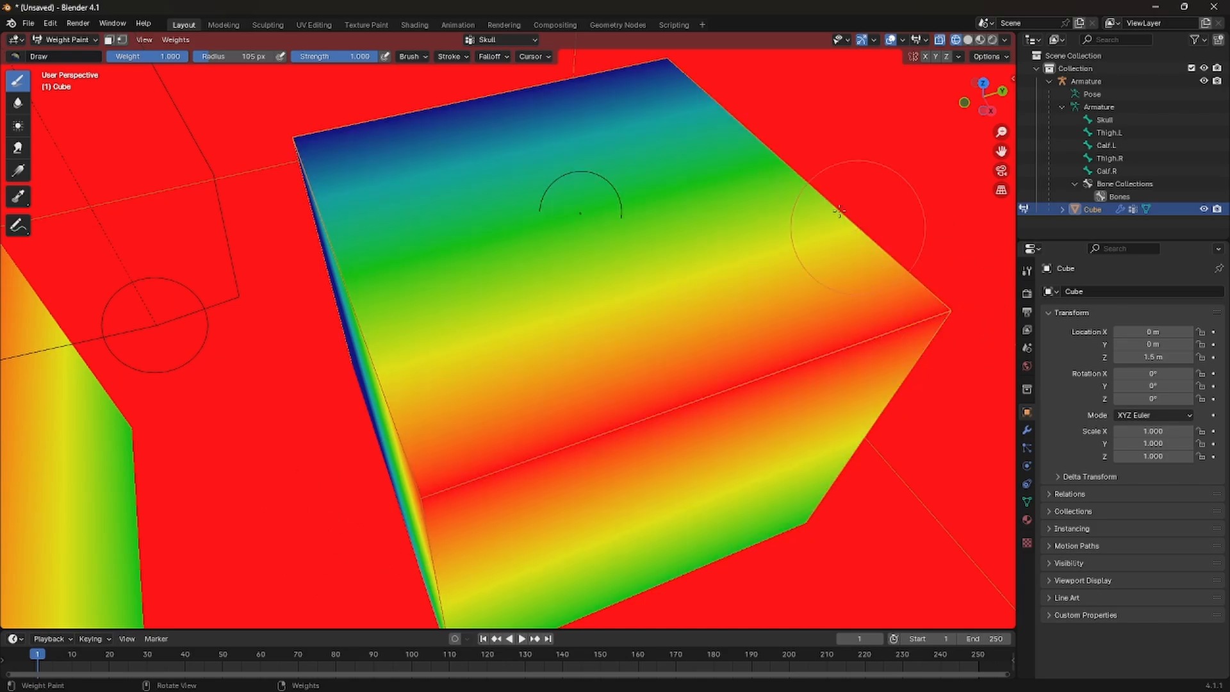
pyautogui.click(646, 49)
pyautogui.click(315, 140)
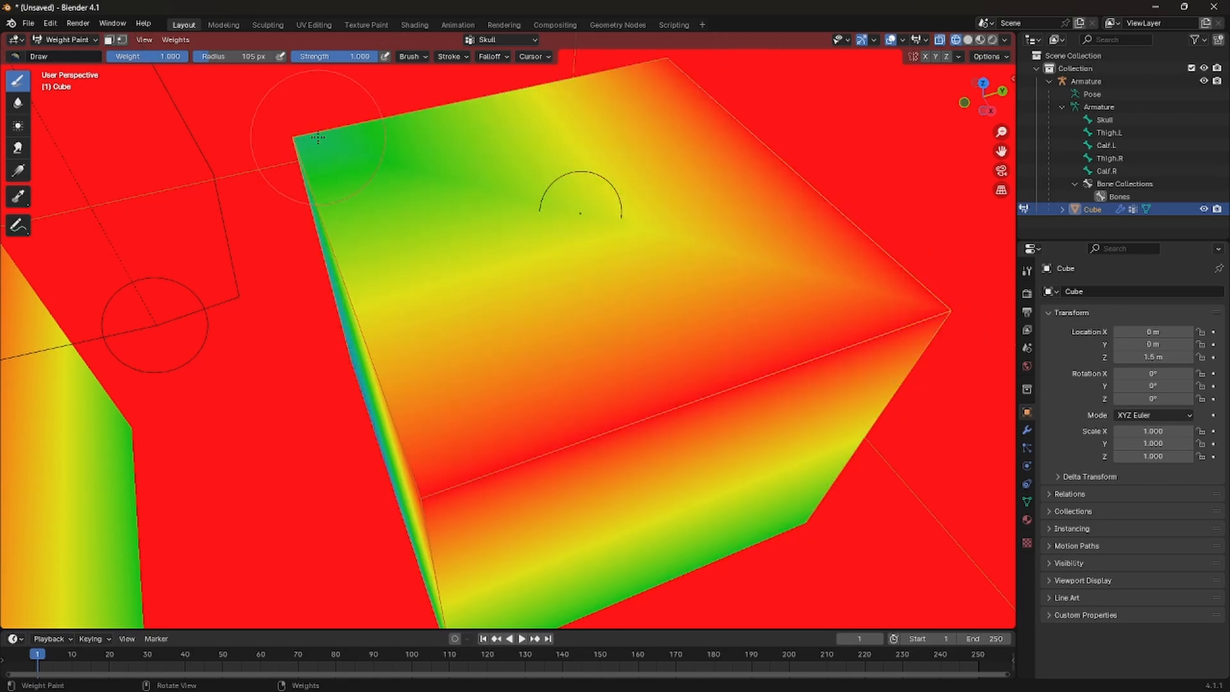
pyautogui.click(282, 146)
pyautogui.click(300, 139)
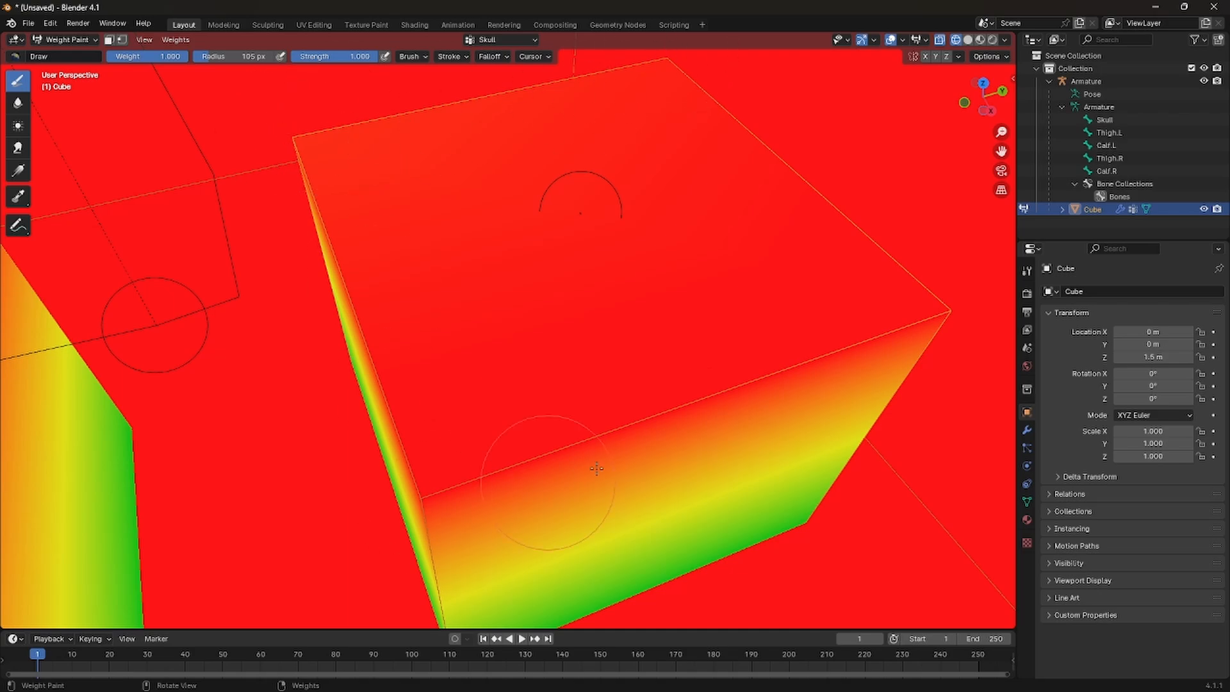
# Check the Skull weights on both legs and touch up the positive-Y leg's top face at weight 1.000
pyautogui.moveTo(777, 392); pyautogui.dragTo(583, 370, button='middle')
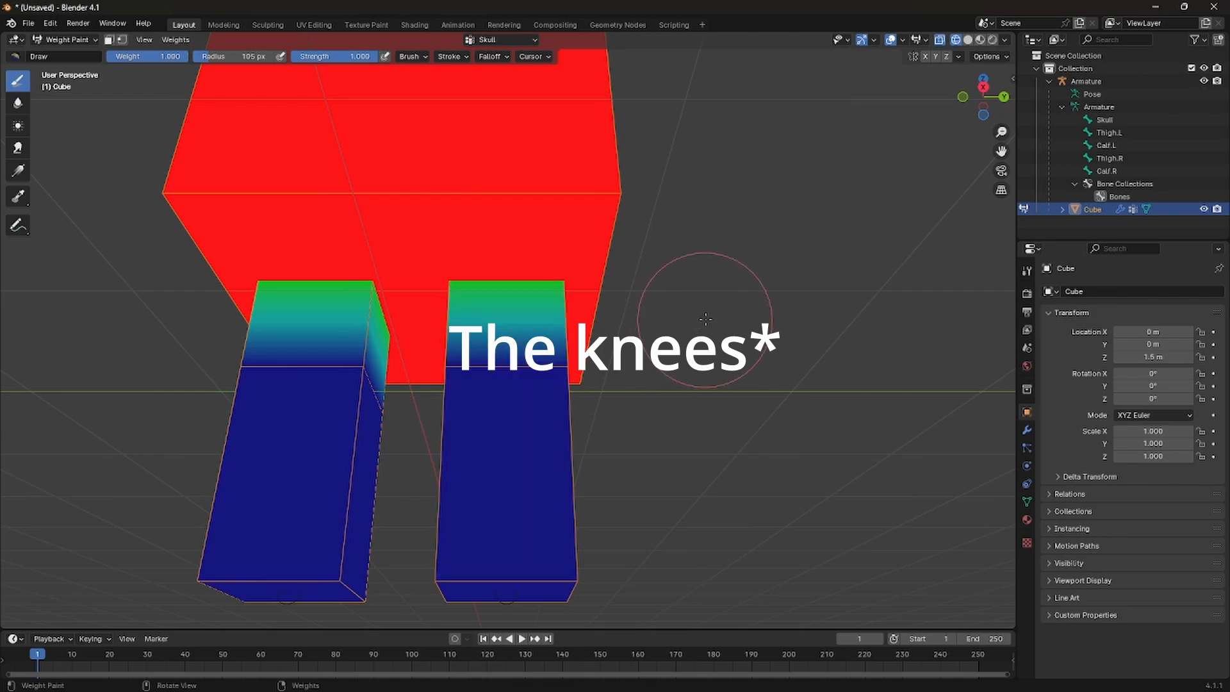
pyautogui.moveTo(705, 319); pyautogui.dragTo(758, 390, button='middle')
pyautogui.scroll(5, 758, 389)
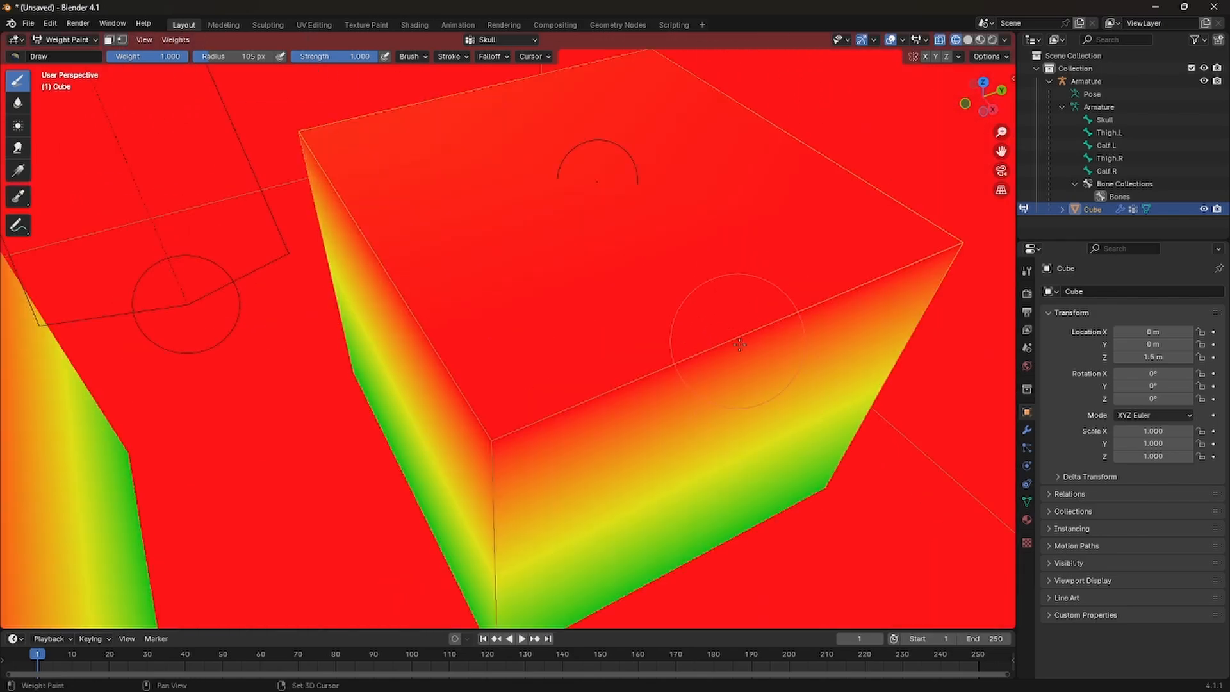
pyautogui.keyDown('shift'); pyautogui.moveTo(695, 250); pyautogui.dragTo(700, 320, button='middle'); pyautogui.keyUp('shift')
pyautogui.moveTo(294, 254)
pyautogui.mouseDown()
pyautogui.moveTo(192, 300)
pyautogui.moveTo(675, 161)
pyautogui.mouseUp()
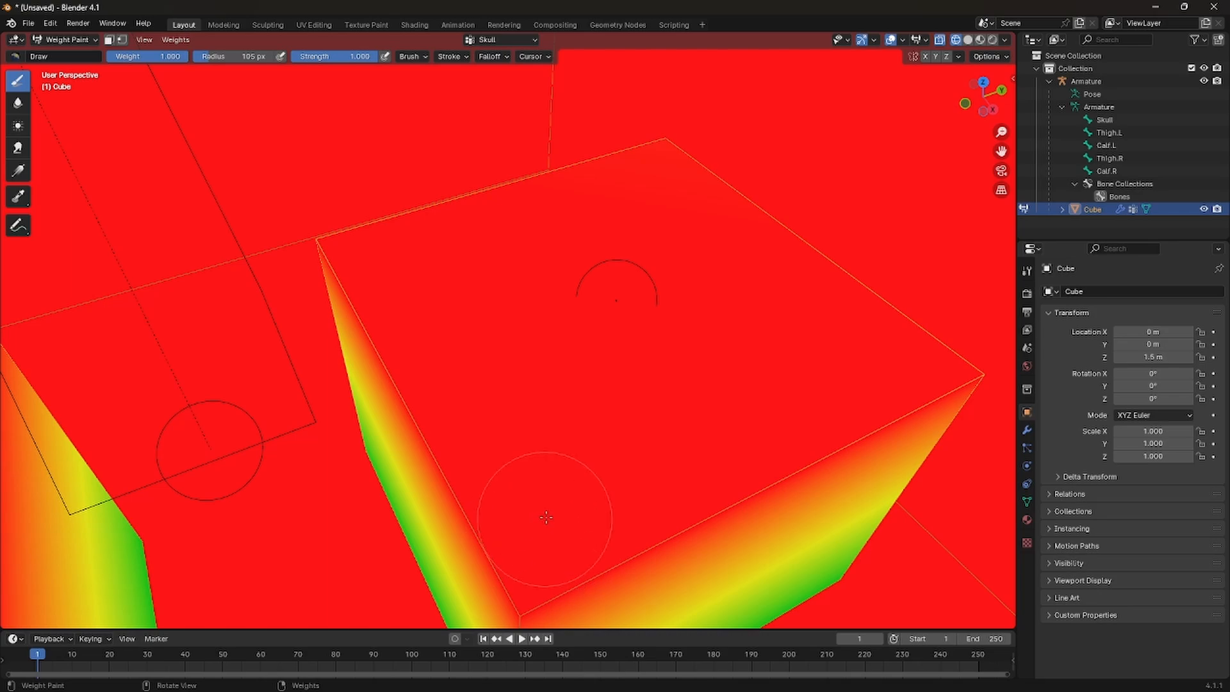
# Return to Object Mode, select the Armature and switch it to Pose Mode
pyautogui.scroll(-2, 543, 513)
pyautogui.moveTo(540, 497)
pyautogui.keyDown('shift'); pyautogui.mouseDown(button='middle')
pyautogui.moveTo(479, 479)
pyautogui.moveTo(720, 363)
pyautogui.moveTo(659, 286)
pyautogui.mouseUp(button='middle'); pyautogui.keyUp('shift')
pyautogui.scroll(-5, 692, 380)
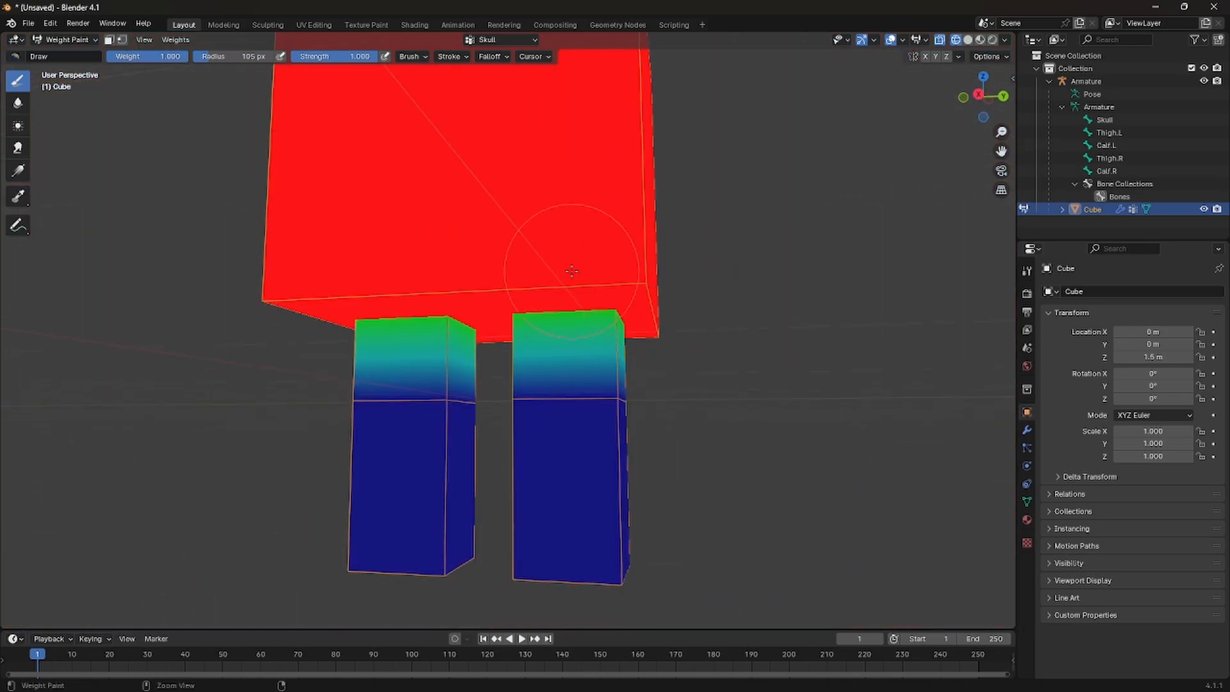
pyautogui.click(84, 41)
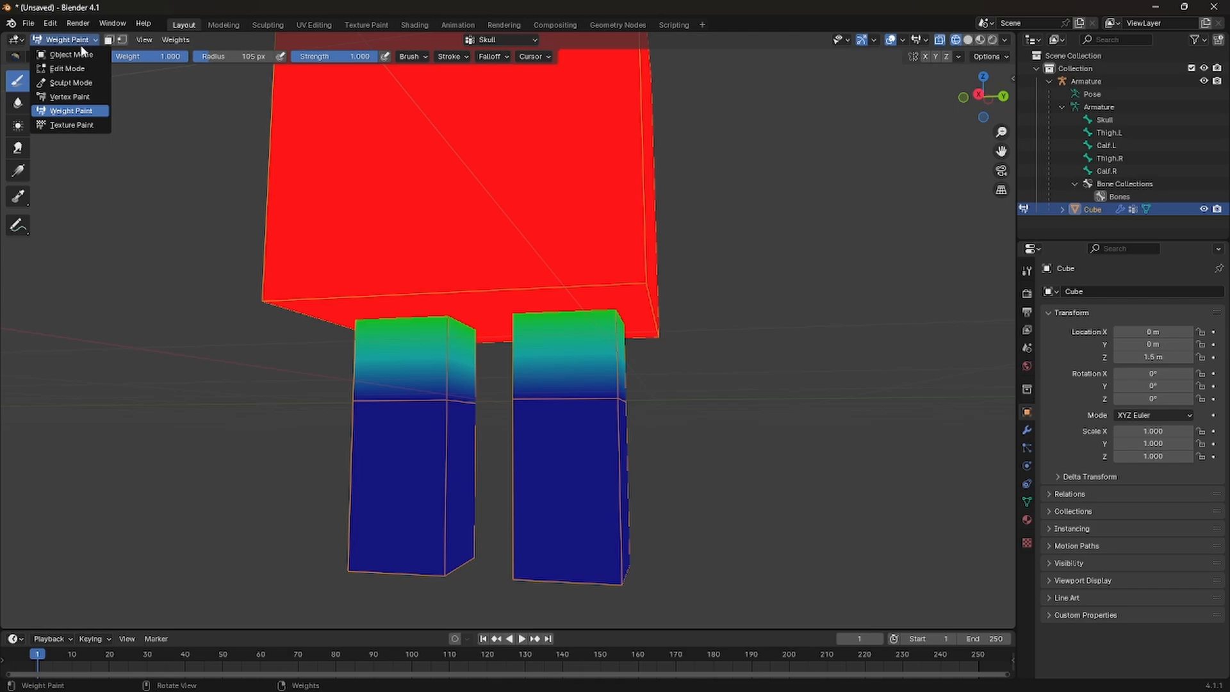
pyautogui.click(80, 54)
pyautogui.click(483, 178)
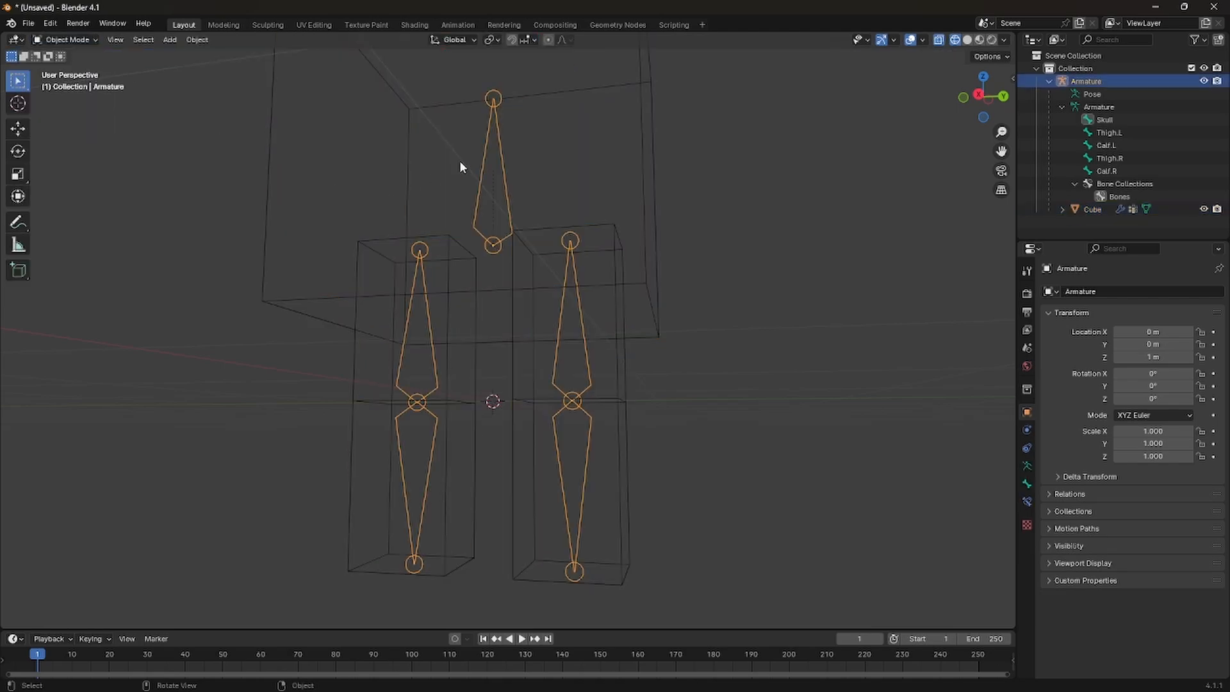
pyautogui.click(74, 39)
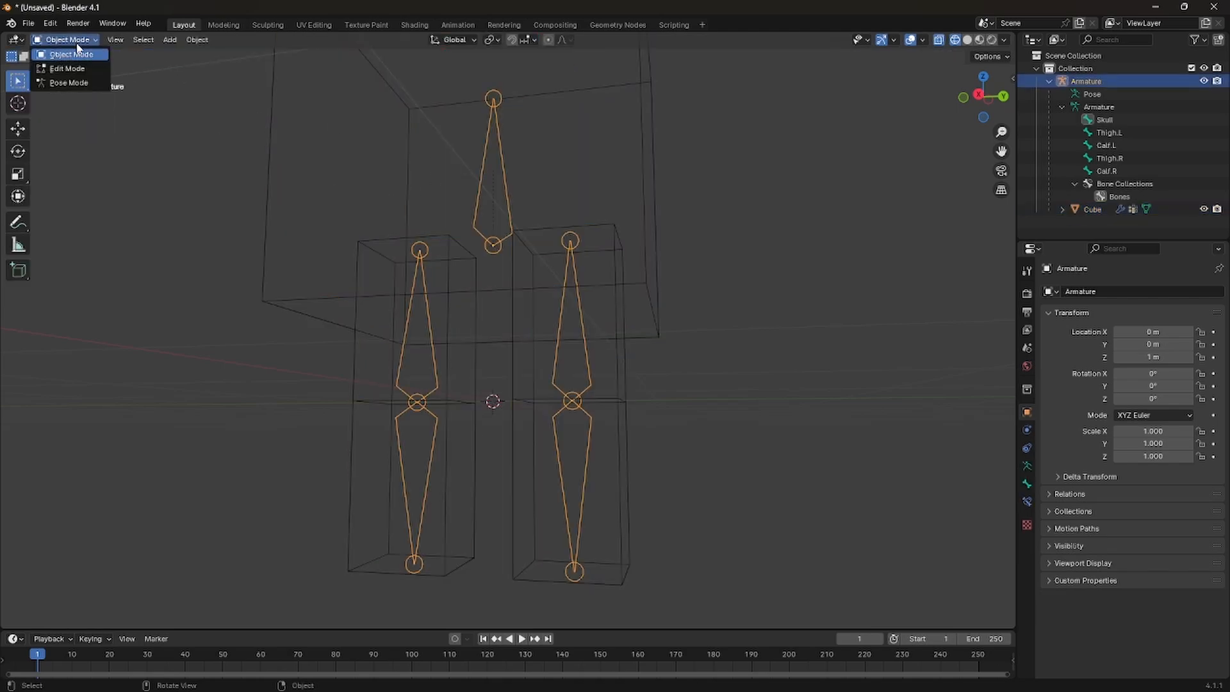
pyautogui.click(73, 82)
# Try rotating the Skull bone freely and about the global Z axis, returning it to its rest pose each time
pyautogui.moveTo(497, 195); pyautogui.dragTo(522, 193, button='middle')
pyautogui.press('r')
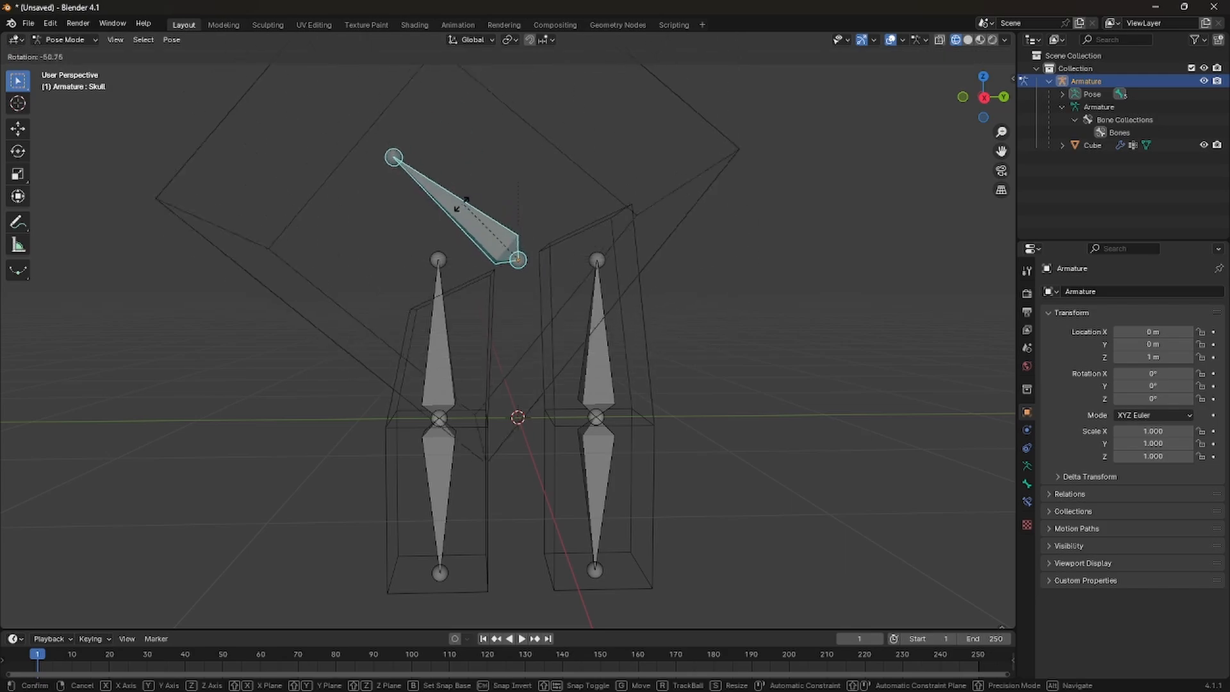
pyautogui.click(521, 189)
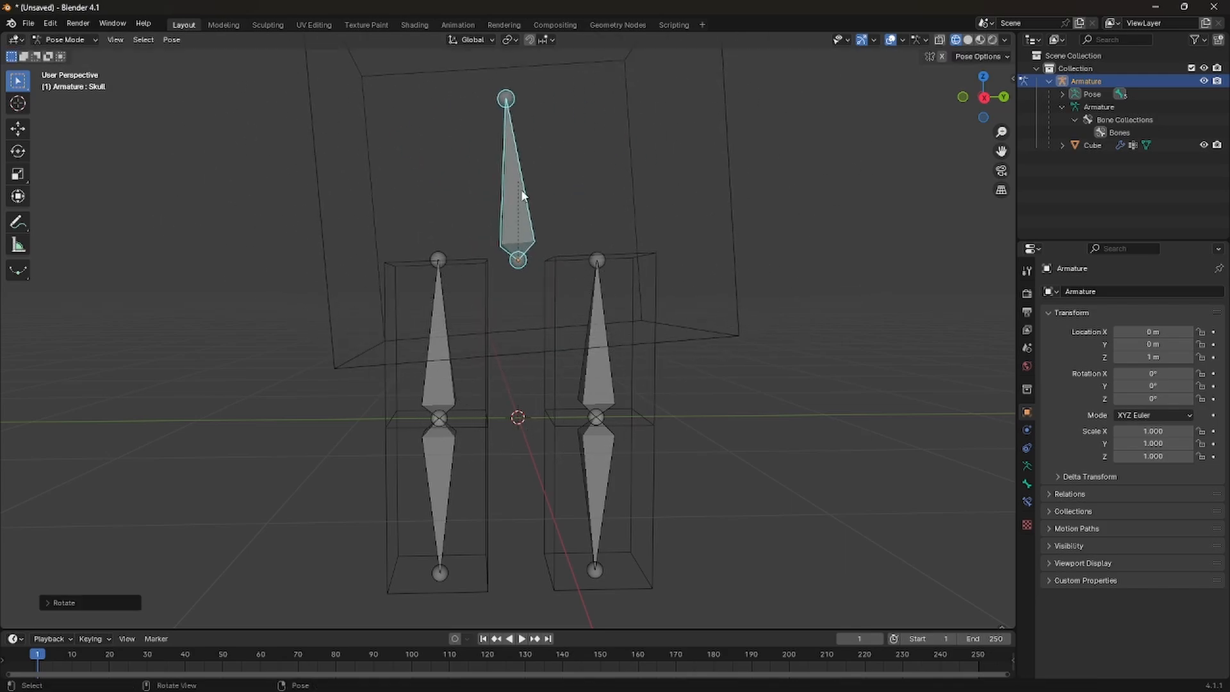
pyautogui.hotkey('ctrl', 'z')
pyautogui.press('r')
pyautogui.press('z')
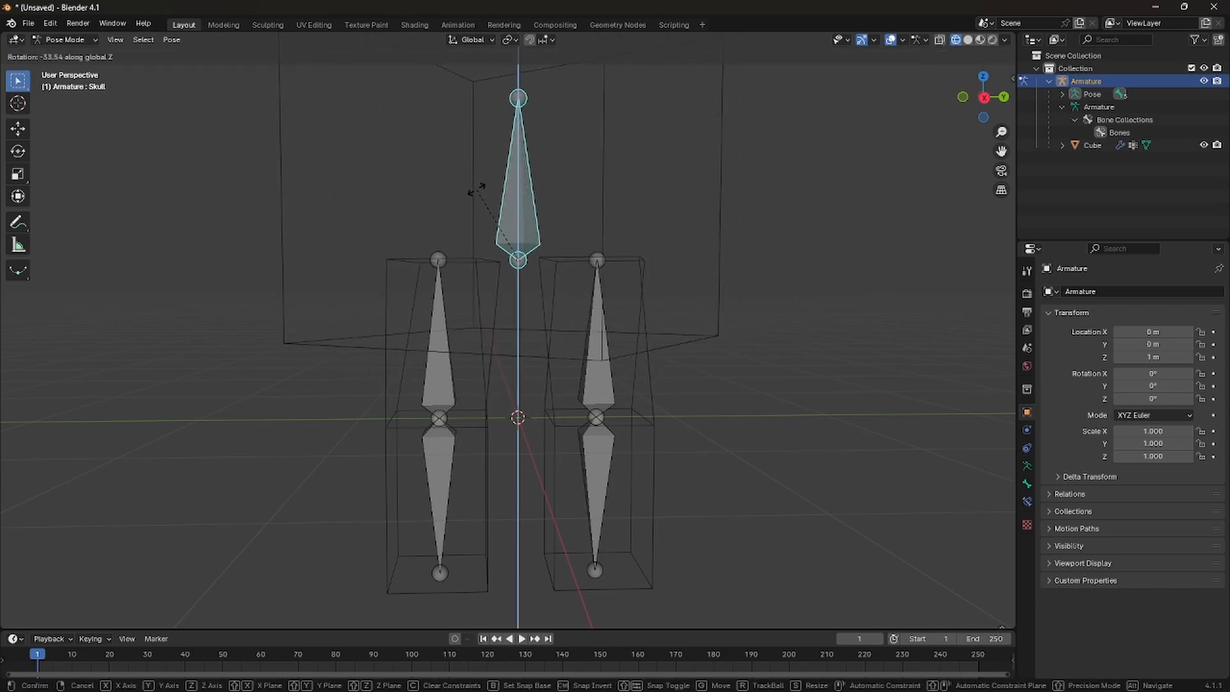
pyautogui.rightClick(466, 206)
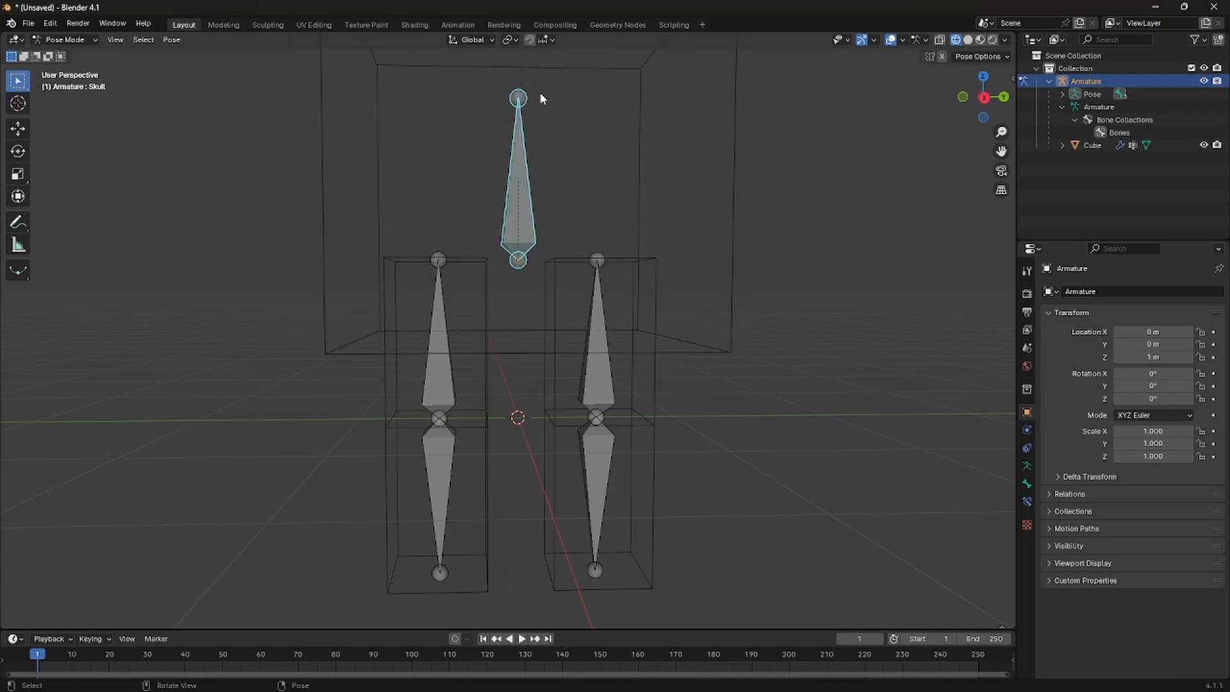
pyautogui.scroll(-3, 724, 252)
pyautogui.moveTo(724, 252)
pyautogui.mouseDown(button='middle')
pyautogui.moveTo(686, 294)
pyautogui.moveTo(654, 290)
pyautogui.moveTo(698, 267)
pyautogui.moveTo(772, 267)
pyautogui.moveTo(683, 271)
pyautogui.moveTo(734, 249)
pyautogui.moveTo(711, 244)
pyautogui.moveTo(766, 260)
pyautogui.moveTo(724, 274)
pyautogui.mouseUp(button='middle')
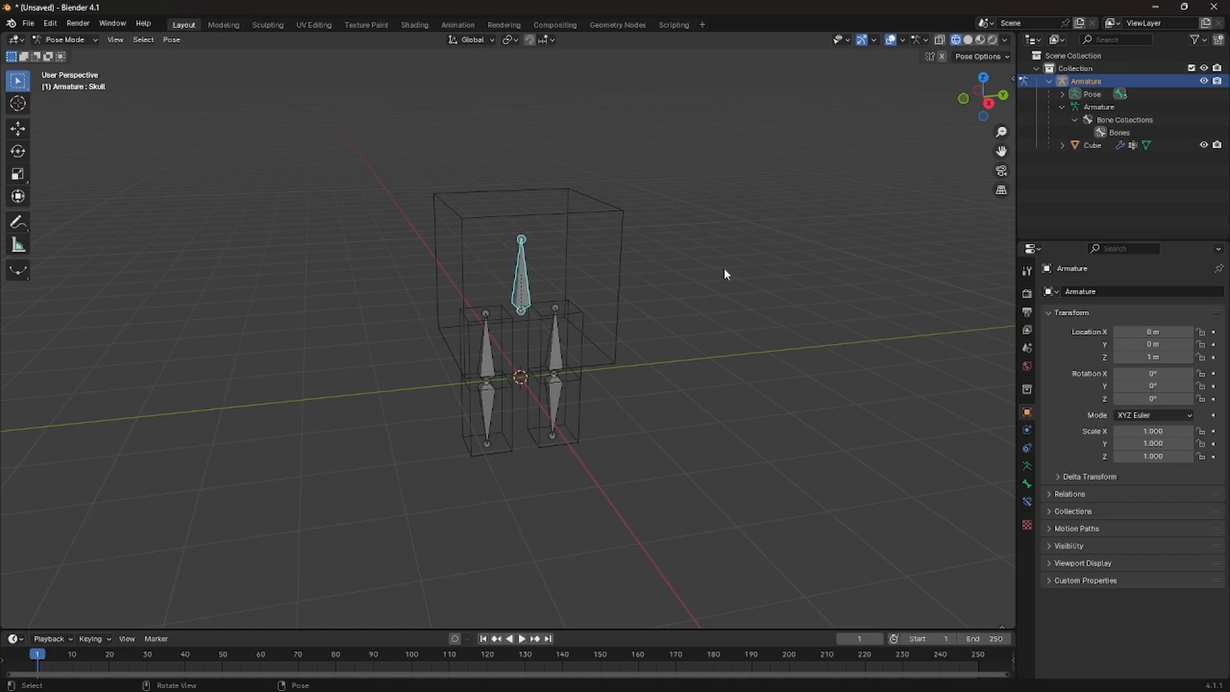
pyautogui.moveTo(596, 318); pyautogui.dragTo(602, 290, button='middle')
pyautogui.scroll(5, 583, 301)
pyautogui.scroll(-4, 602, 290)
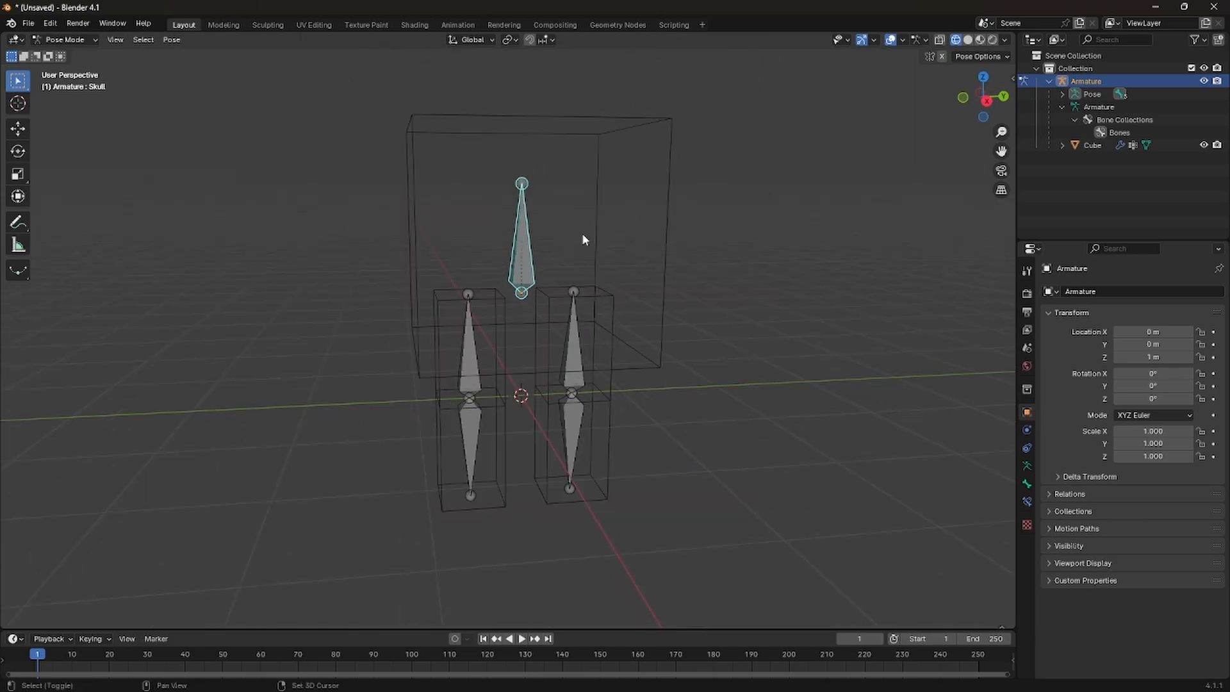
pyautogui.moveTo(585, 239); pyautogui.dragTo(595, 259, button='middle')
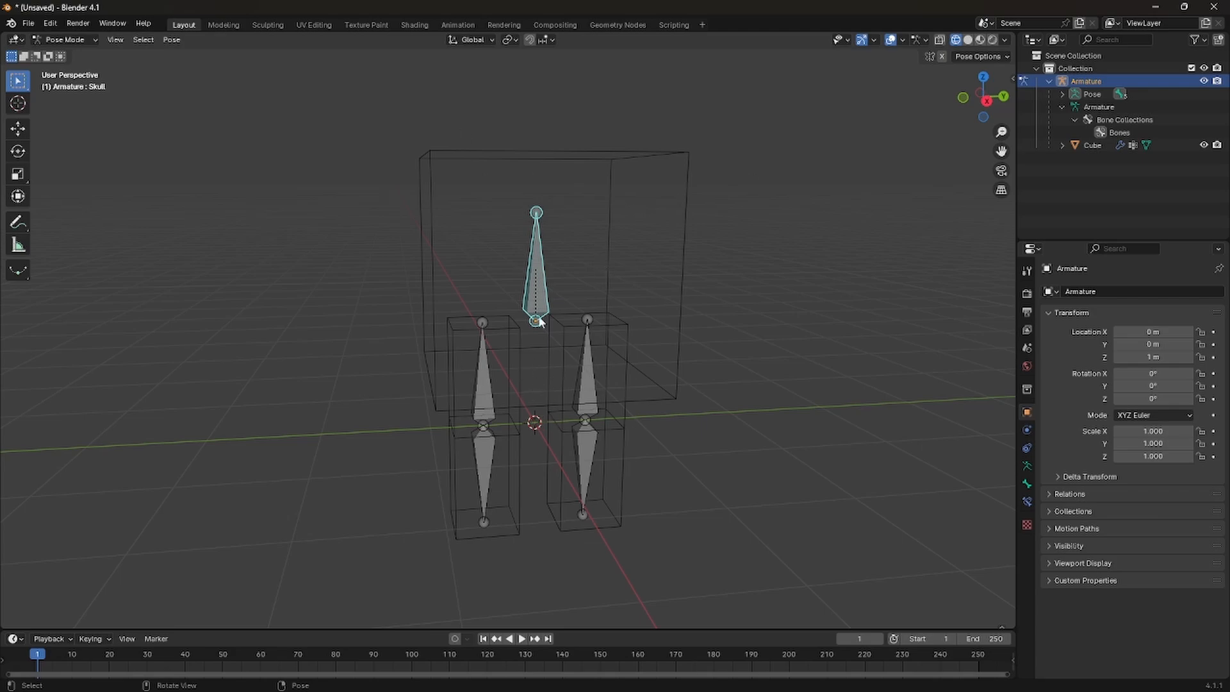
# Switch to the Animation workspace and show its main viewport in wireframe, with the Armature in Pose Mode
pyautogui.click(456, 24)
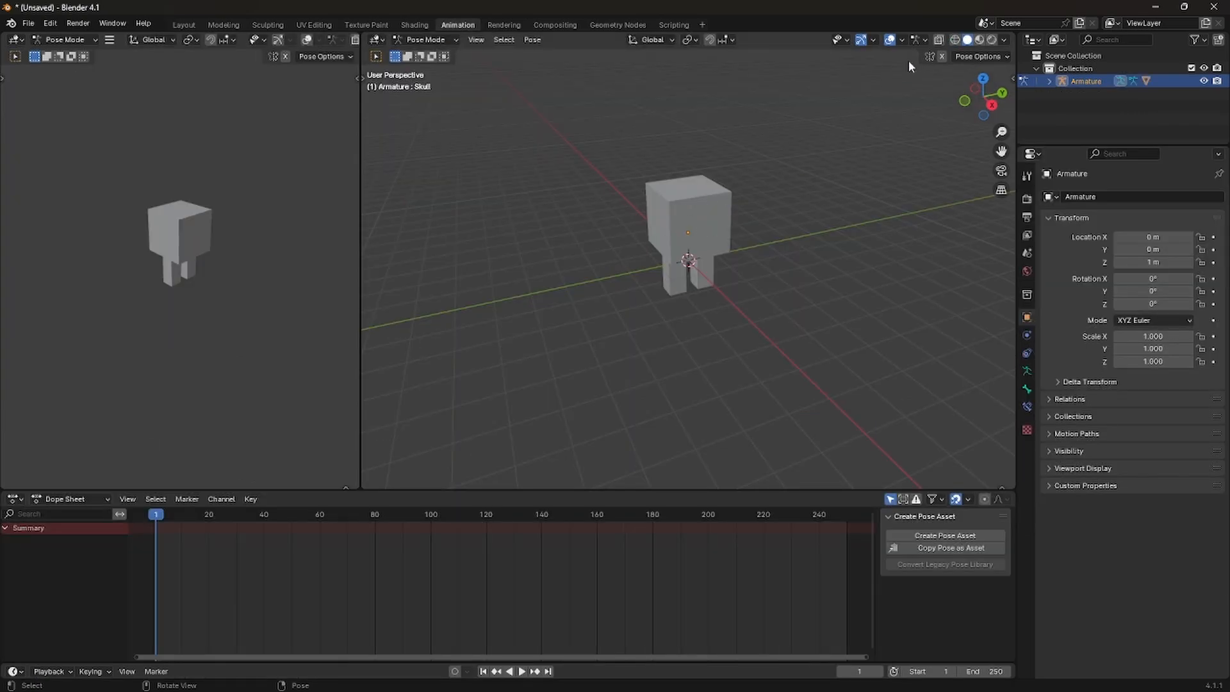
pyautogui.click(955, 40)
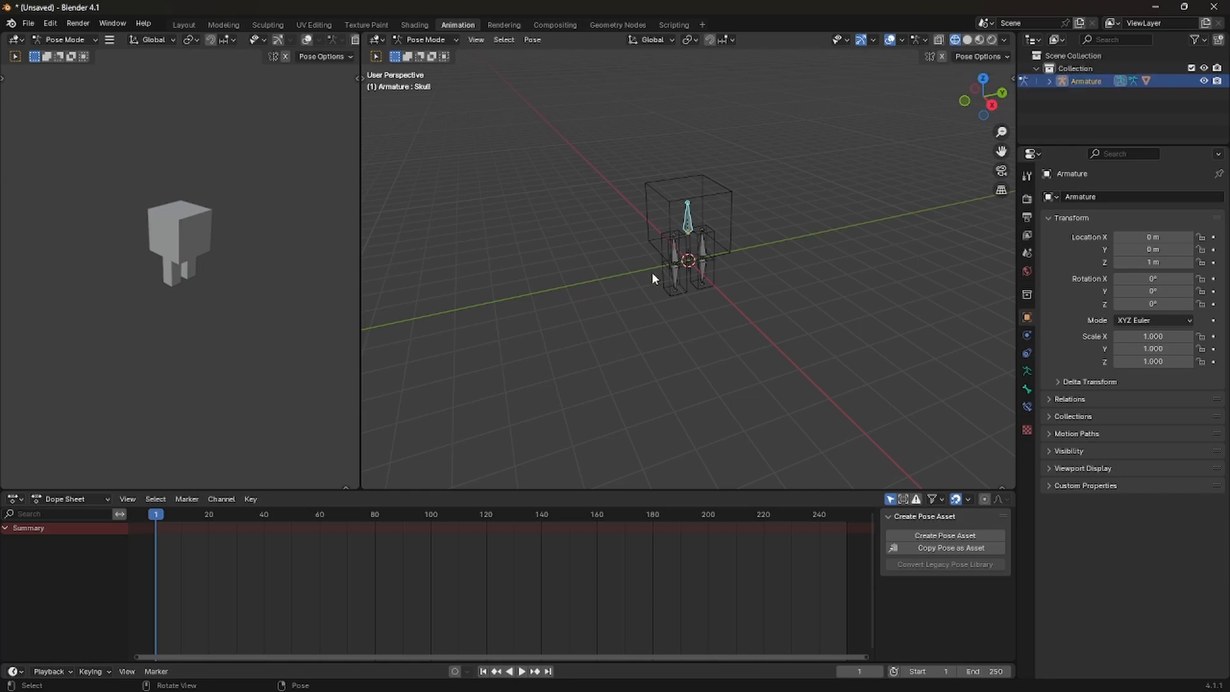
pyautogui.moveTo(652, 275); pyautogui.dragTo(743, 266, button='middle')
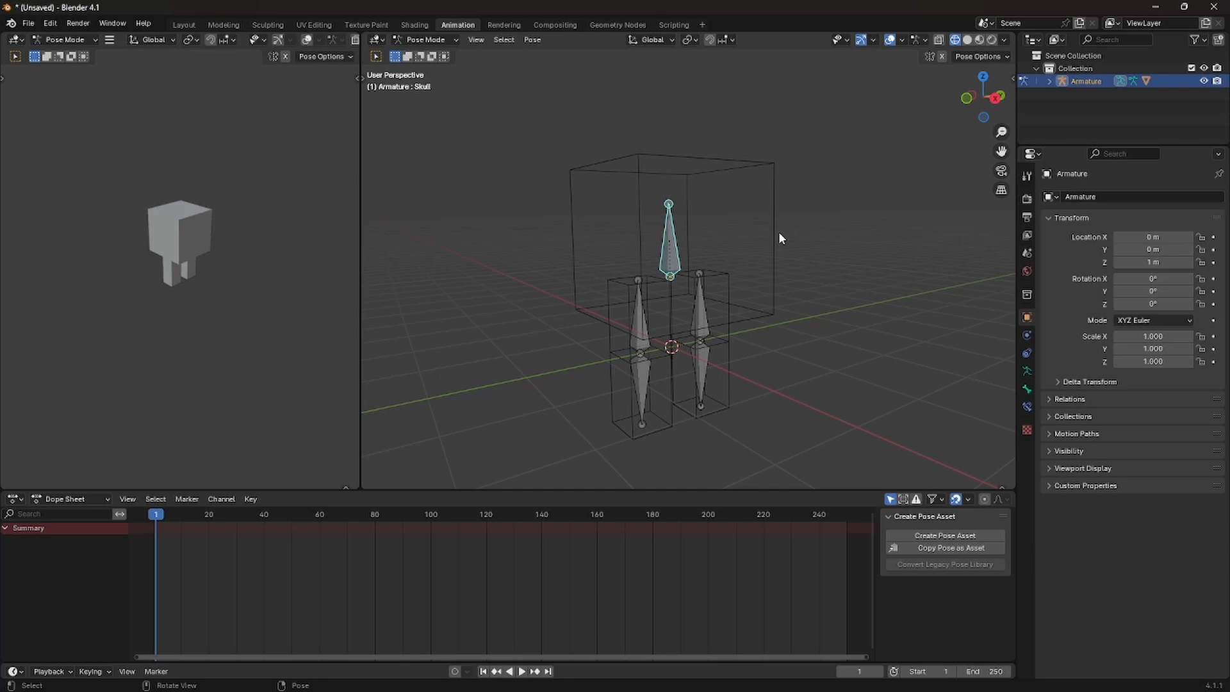
pyautogui.moveTo(780, 236); pyautogui.dragTo(770, 249, button='middle')
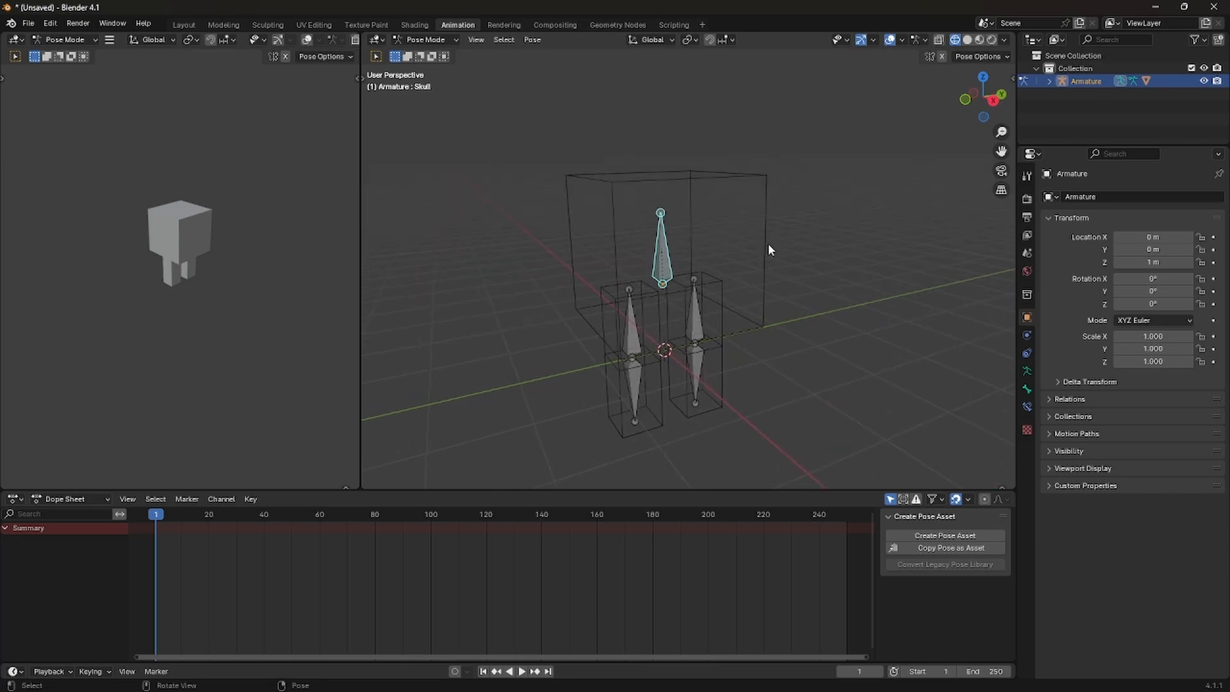
pyautogui.click(443, 36)
pyautogui.click(439, 87)
# Change the Dope Sheet to the Action Editor and create an action named Walk with a fake user
pyautogui.click(79, 501)
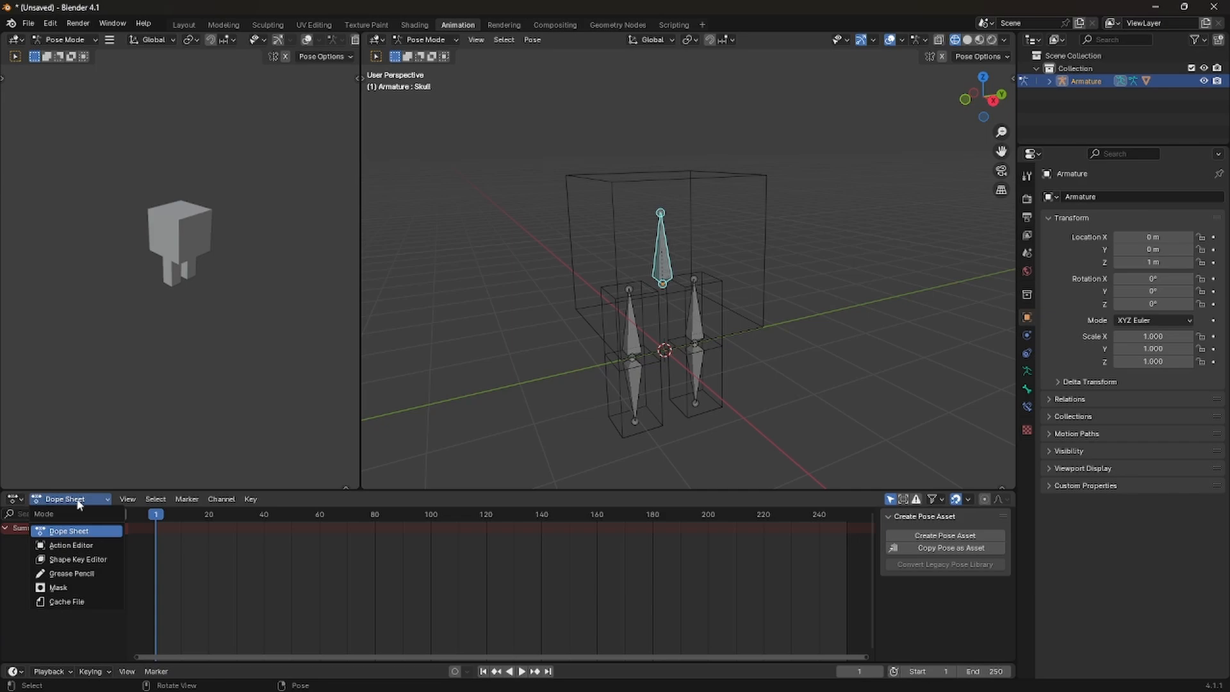
pyautogui.click(79, 544)
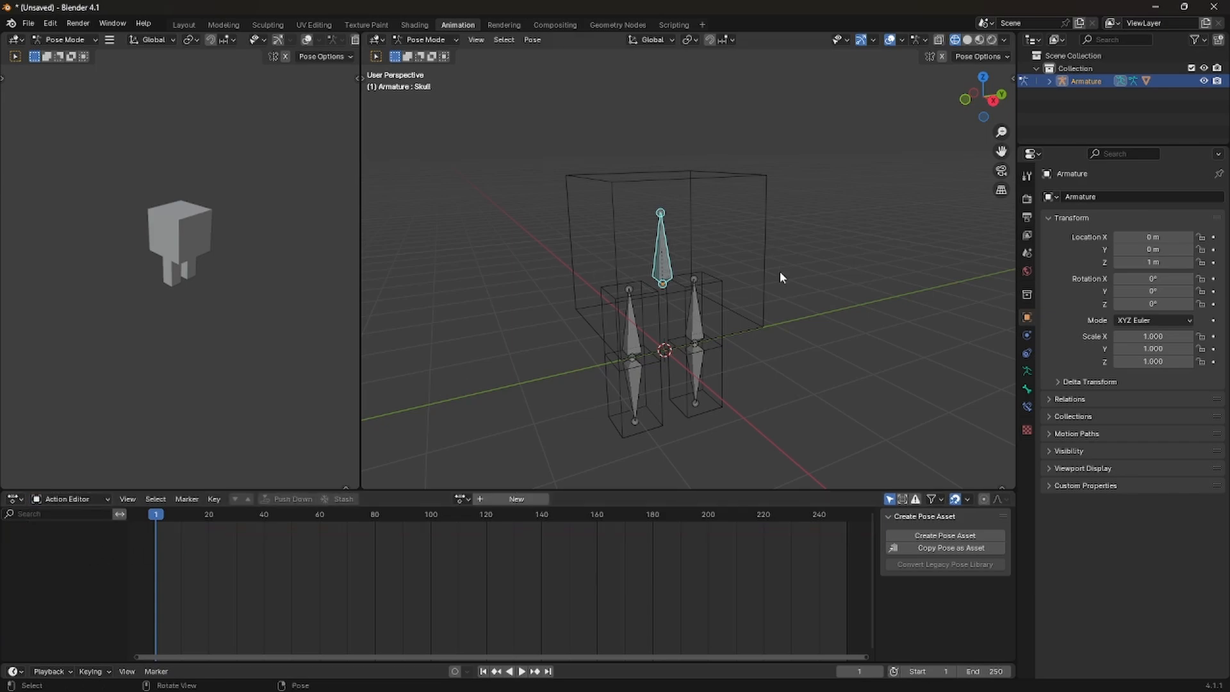
pyautogui.moveTo(812, 277); pyautogui.dragTo(790, 265, button='middle')
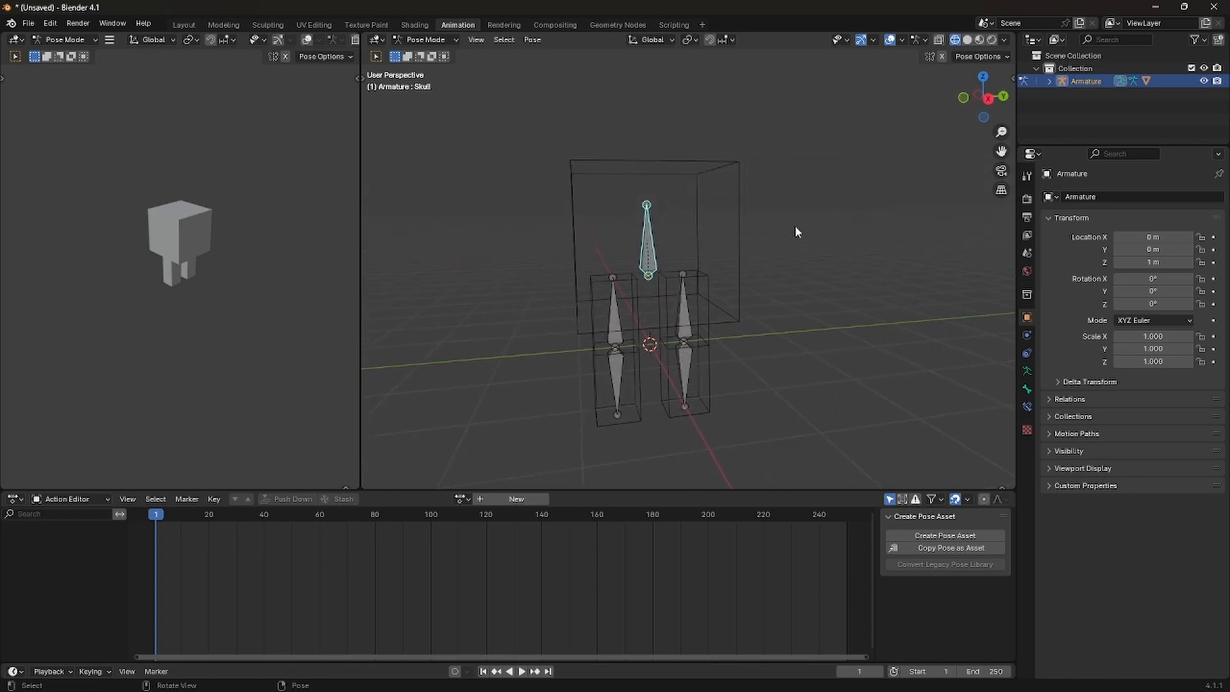
pyautogui.click(497, 500)
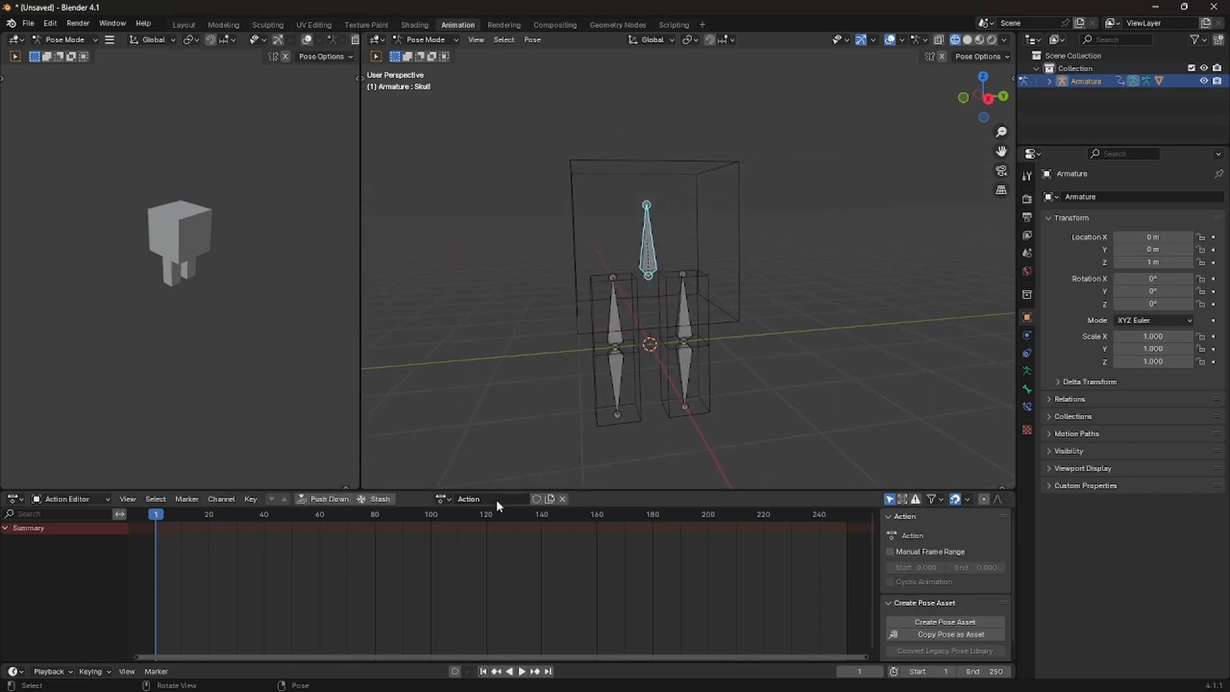
pyautogui.hotkey('ctrl', 'a')
pyautogui.write('Walk')
pyautogui.click(536, 499)
# Select the Thigh.R and Calf.R bones together
pyautogui.moveTo(513, 358); pyautogui.dragTo(558, 357, button='middle')
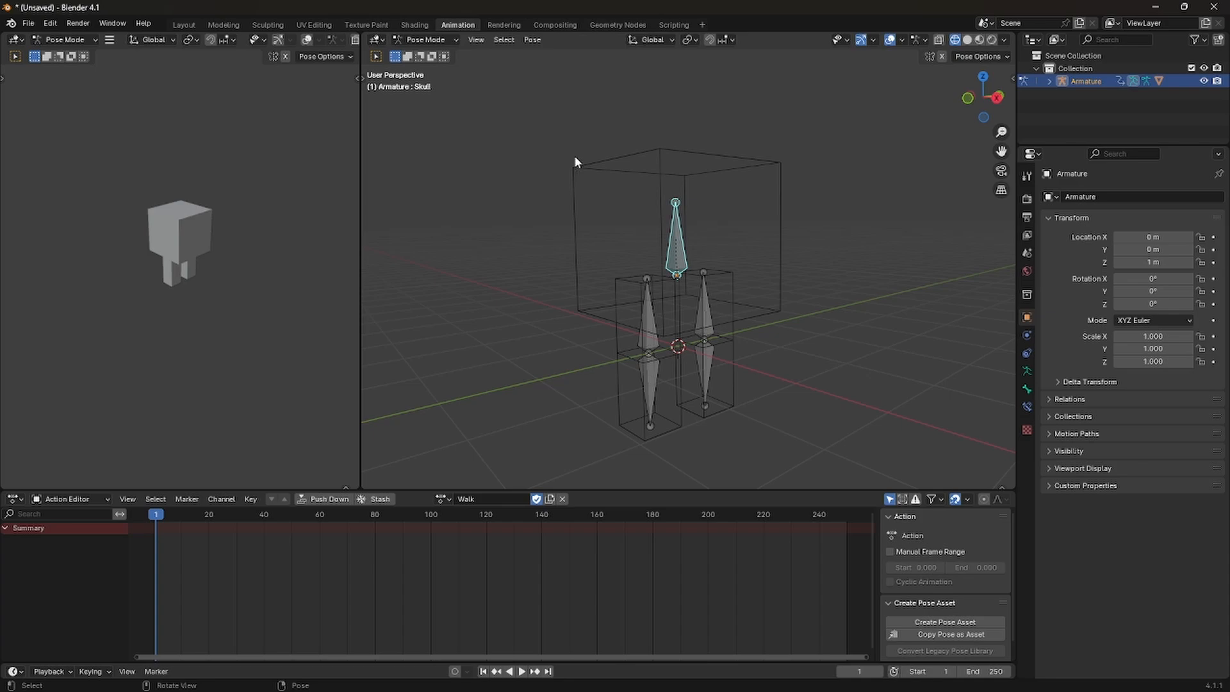
pyautogui.scroll(-1, 791, 342)
pyautogui.moveTo(794, 336); pyautogui.dragTo(778, 326, button='middle')
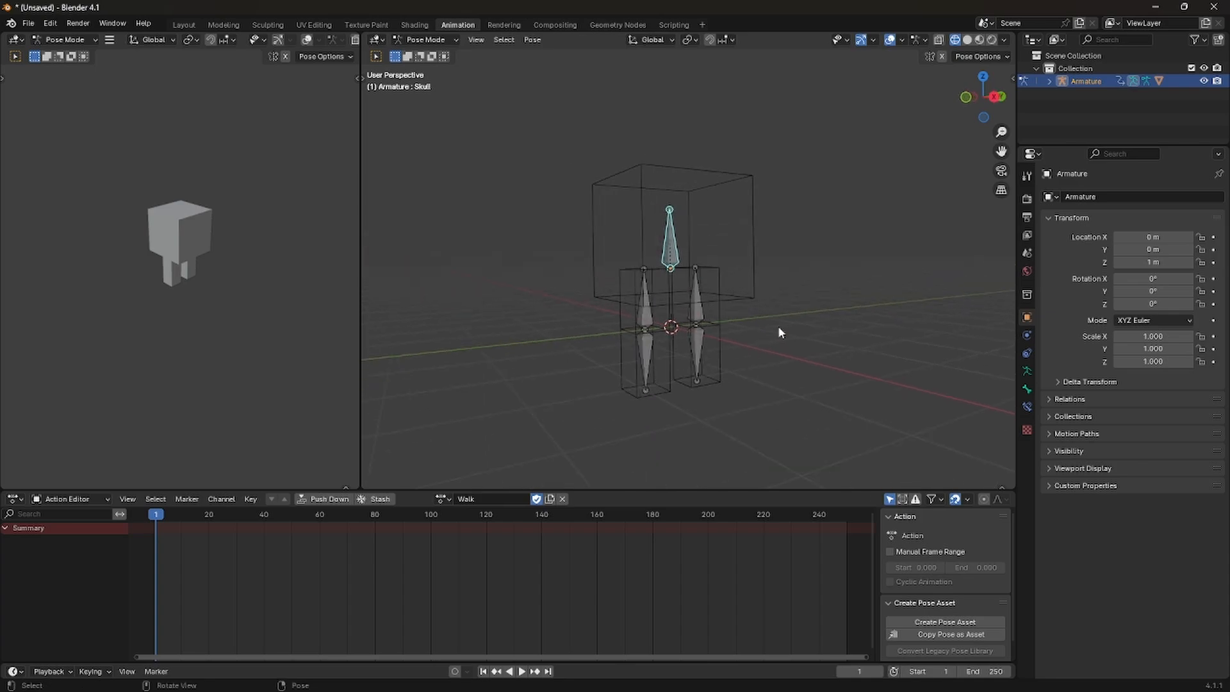
pyautogui.moveTo(734, 326)
pyautogui.mouseDown(button='middle')
pyautogui.moveTo(809, 320)
pyautogui.moveTo(646, 324)
pyautogui.moveTo(772, 335)
pyautogui.moveTo(817, 319)
pyautogui.moveTo(720, 319)
pyautogui.mouseUp(button='middle')
pyautogui.click(726, 310)
pyautogui.press('r')
pyautogui.press('y')
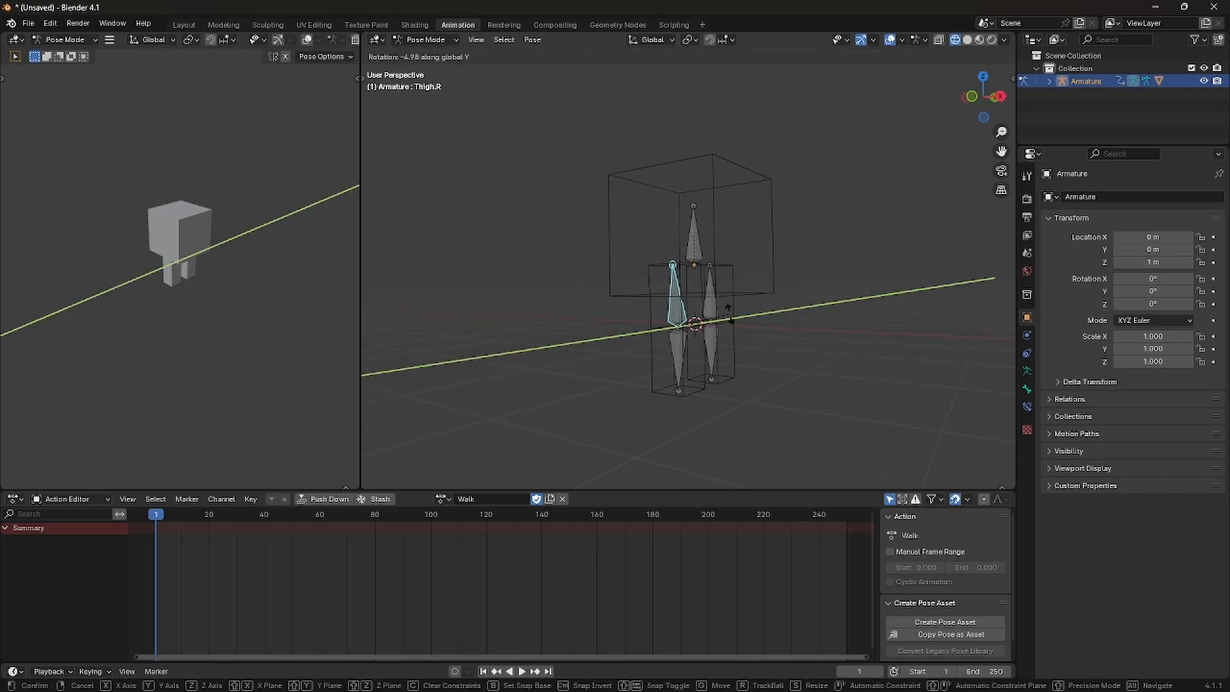
pyautogui.rightClick(725, 306)
pyautogui.keyDown('shift'); pyautogui.click(678, 355); pyautogui.keyUp('shift')
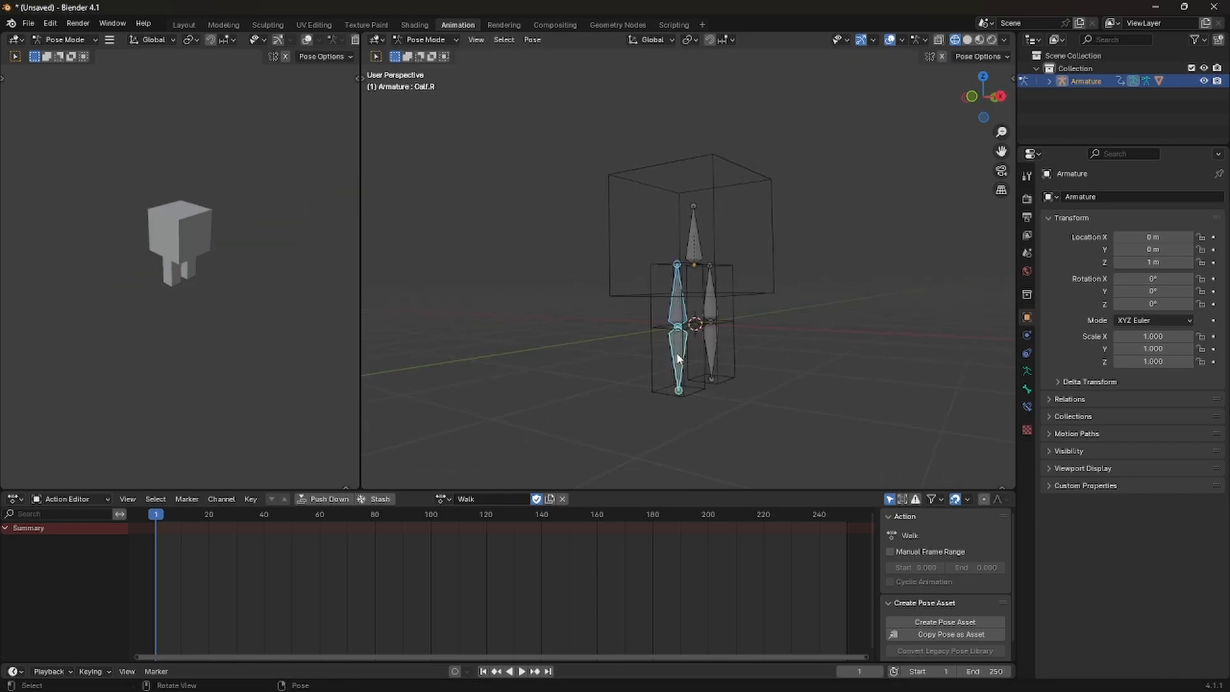
# Try rotating Thigh.R and Calf.R freely by about -37°, and clear the rotation of both bones
pyautogui.press('r')
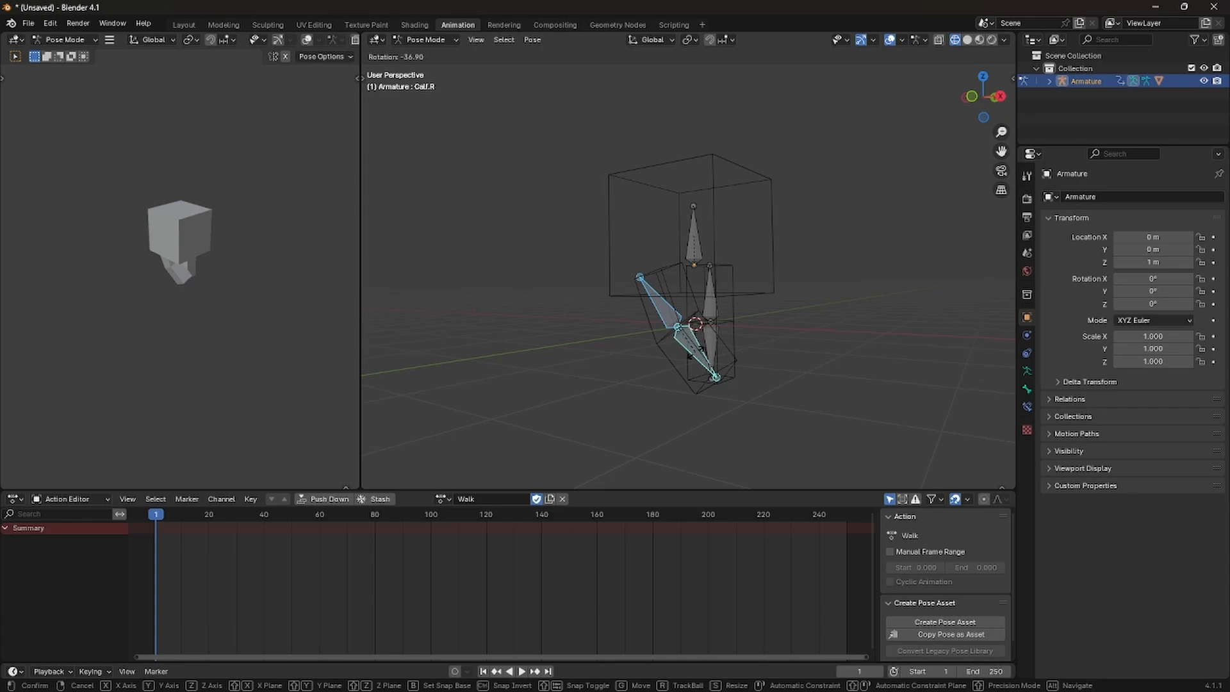
pyautogui.click(690, 354)
pyautogui.moveTo(690, 354); pyautogui.dragTo(774, 365, button='middle')
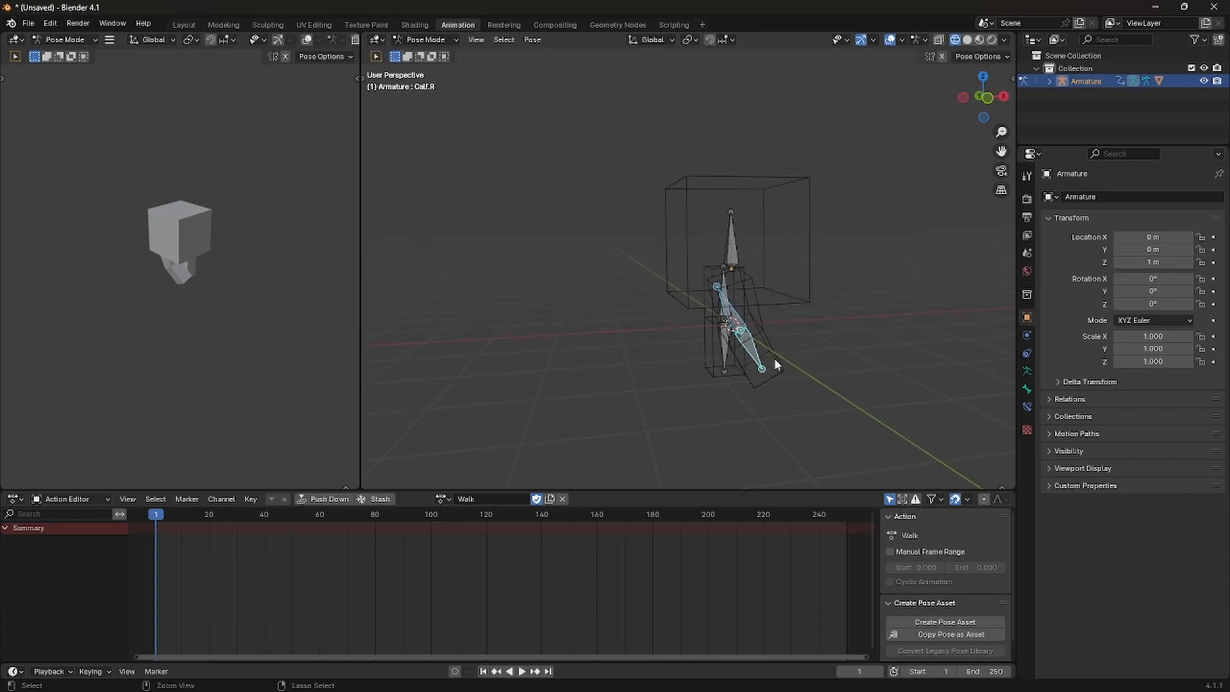
pyautogui.hotkey('alt', 'r')
# Rotate the selected Thigh.R and Calf.R bones 30° about the global Y axis
pyautogui.press('g')
pyautogui.press('y')
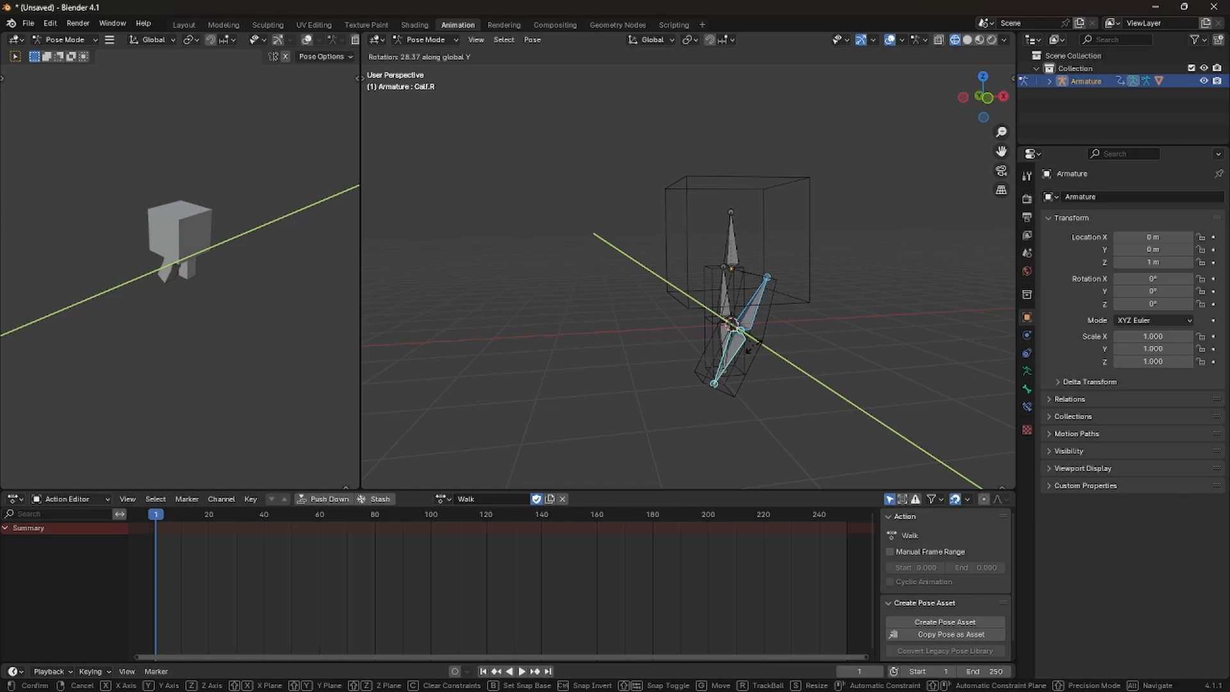
pyautogui.write('3')
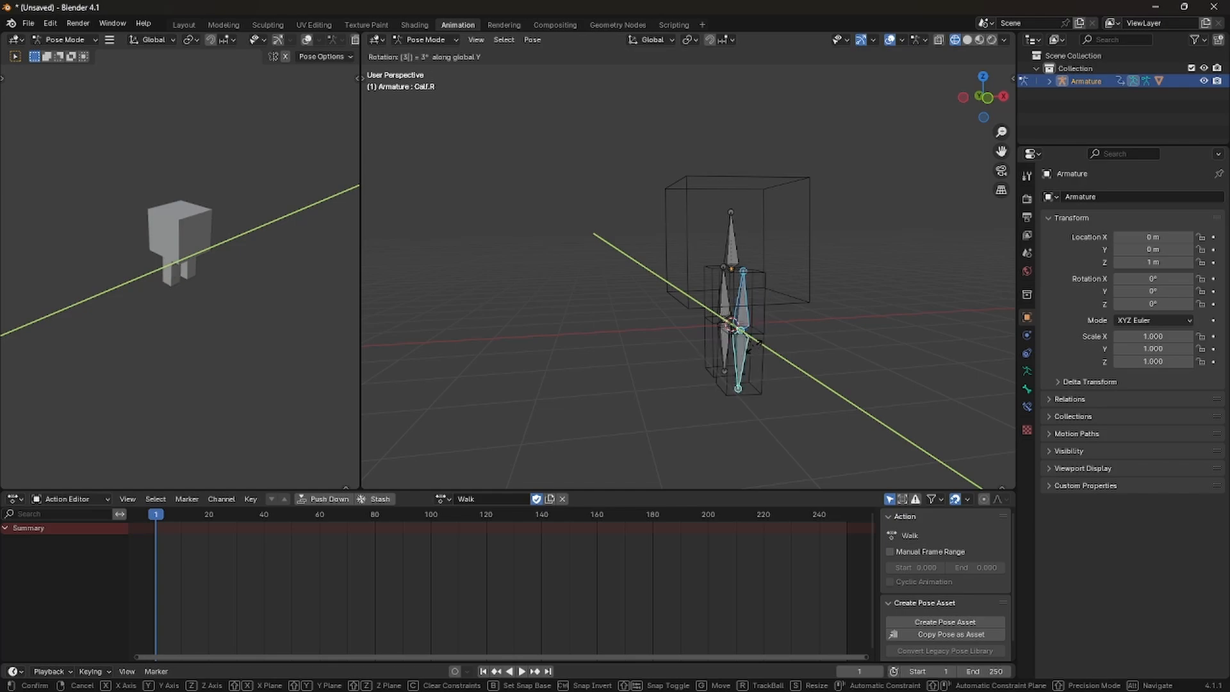
pyautogui.write('0')
pyautogui.press('Return')
# From the back orthographic view, move the Calf.L bone about 0.5 m along the global X axis
pyautogui.moveTo(784, 352); pyautogui.dragTo(876, 179, button='middle')
pyautogui.click(985, 98)
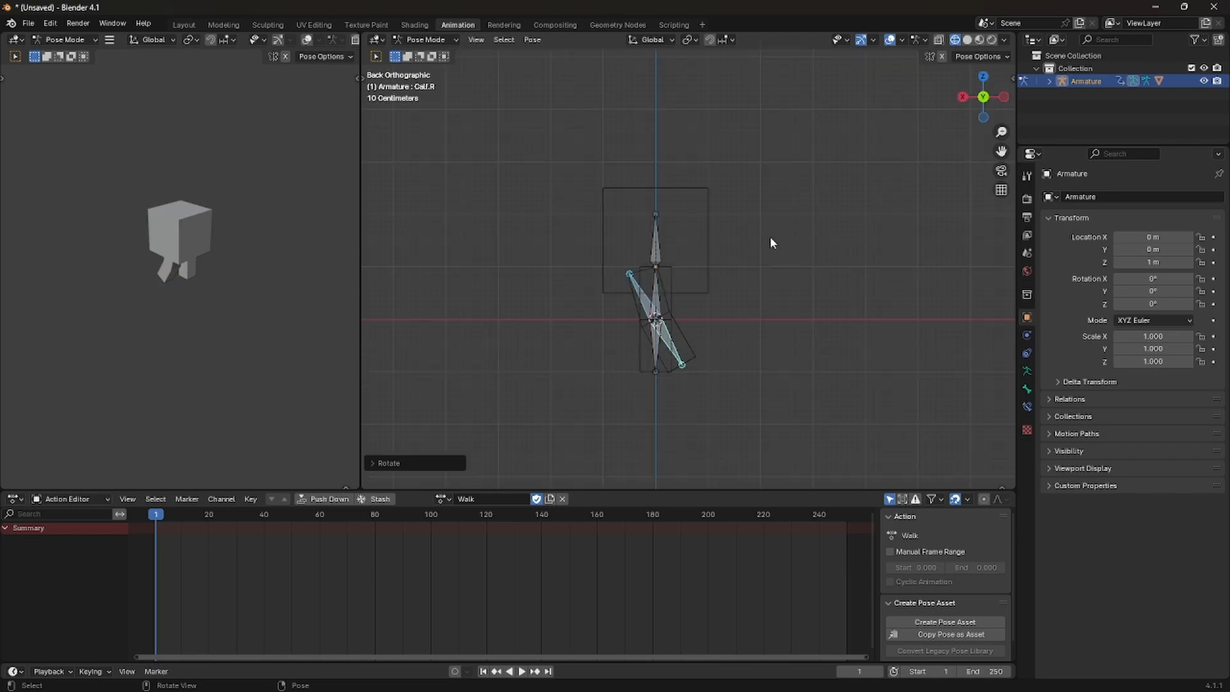
pyautogui.click(655, 342)
pyautogui.press('g')
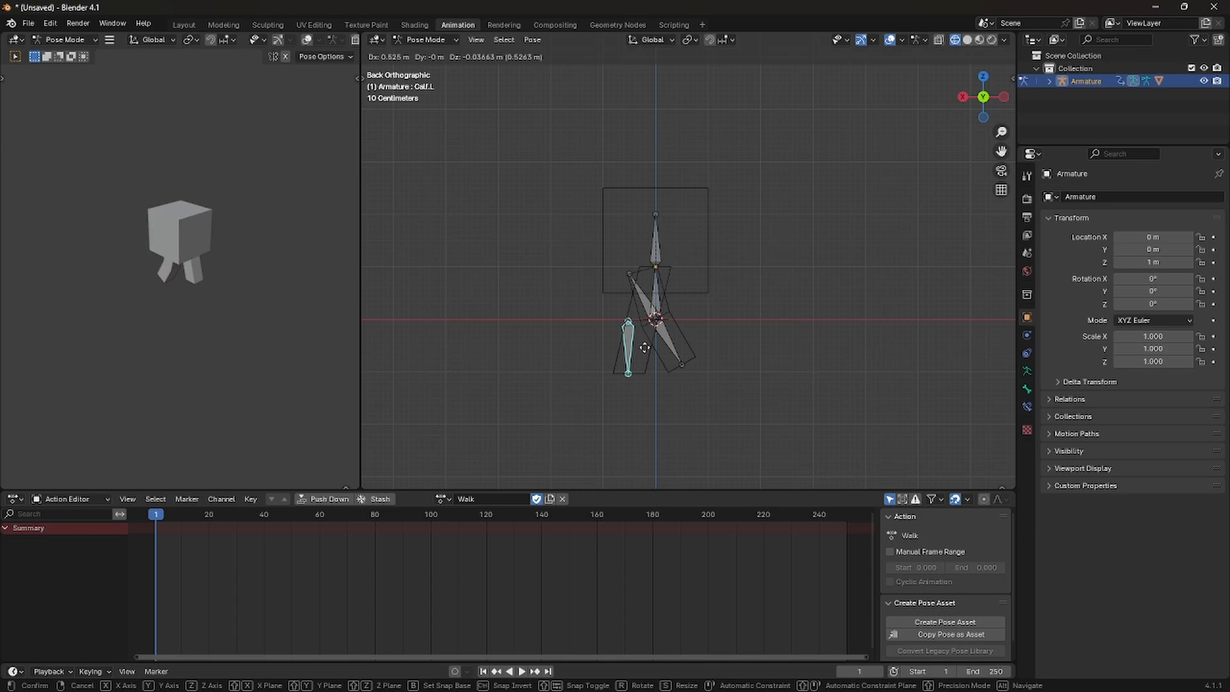
pyautogui.press('x')
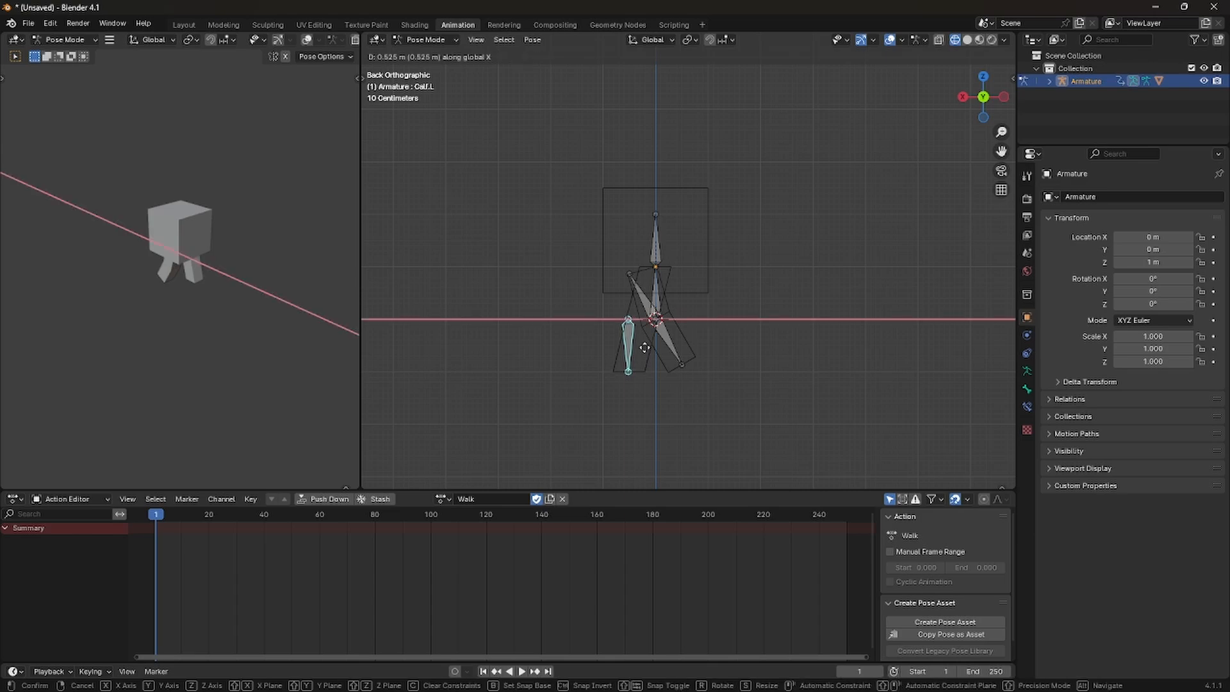
pyautogui.click(645, 348)
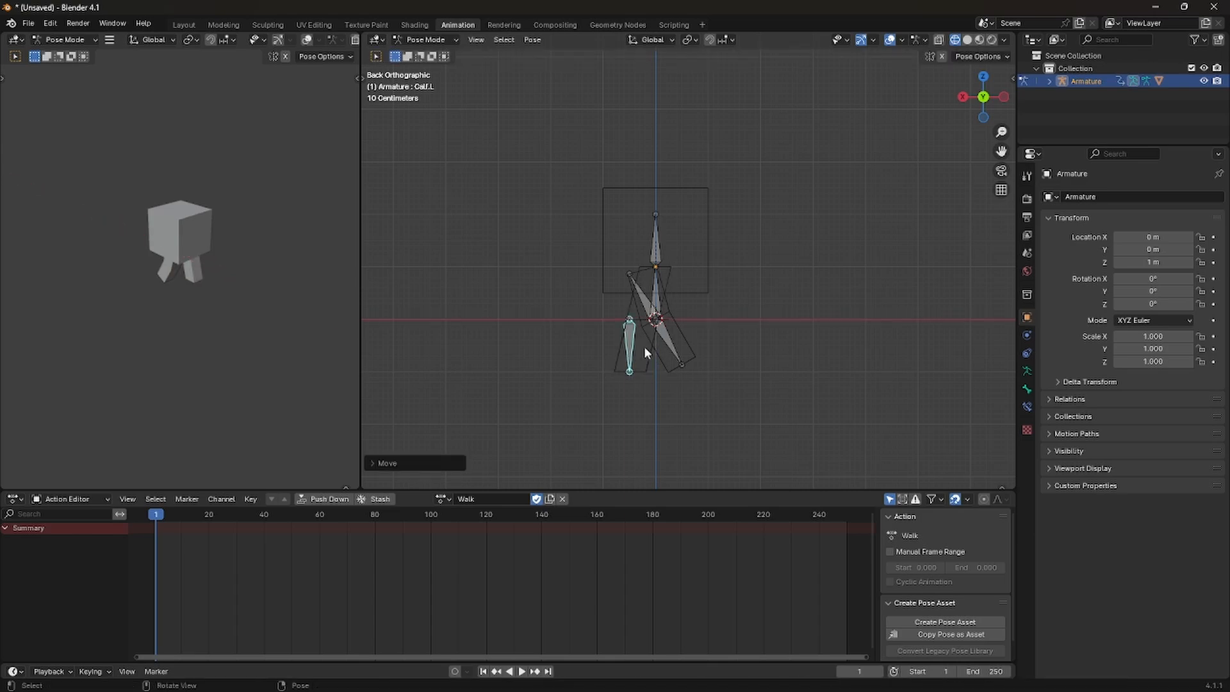
# Select all bones of the armature and insert keyframes for the pose at frame 1
pyautogui.moveTo(644, 346); pyautogui.dragTo(671, 367, button='middle')
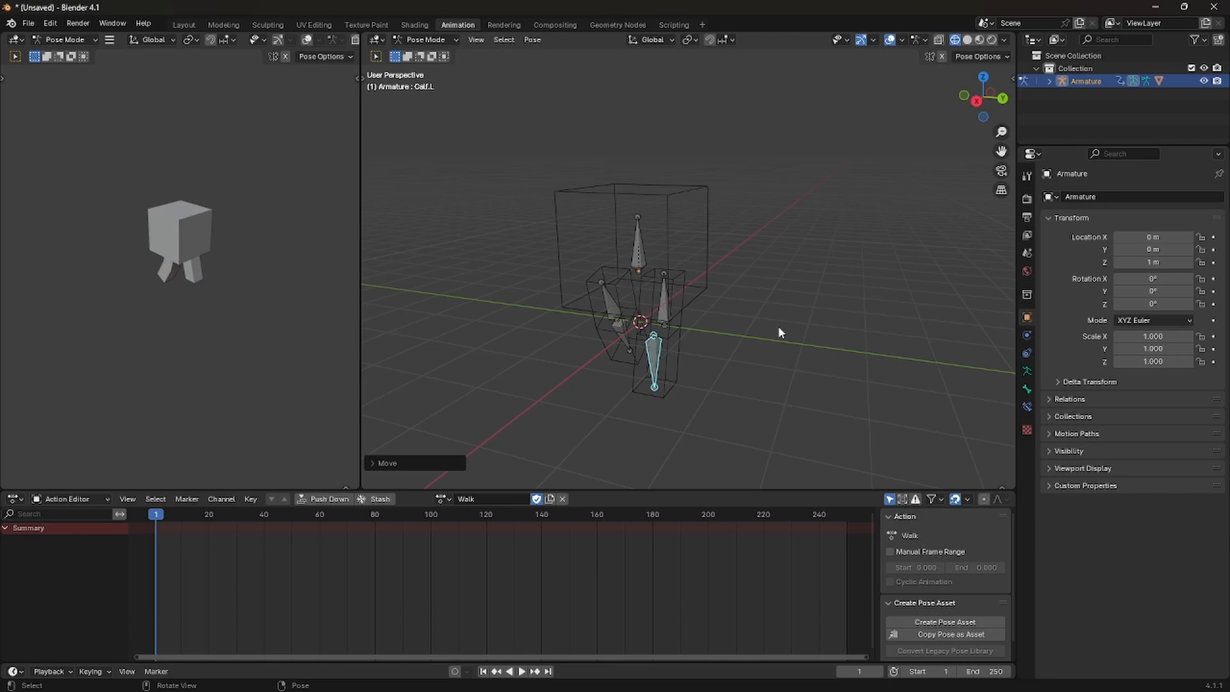
pyautogui.press('a')
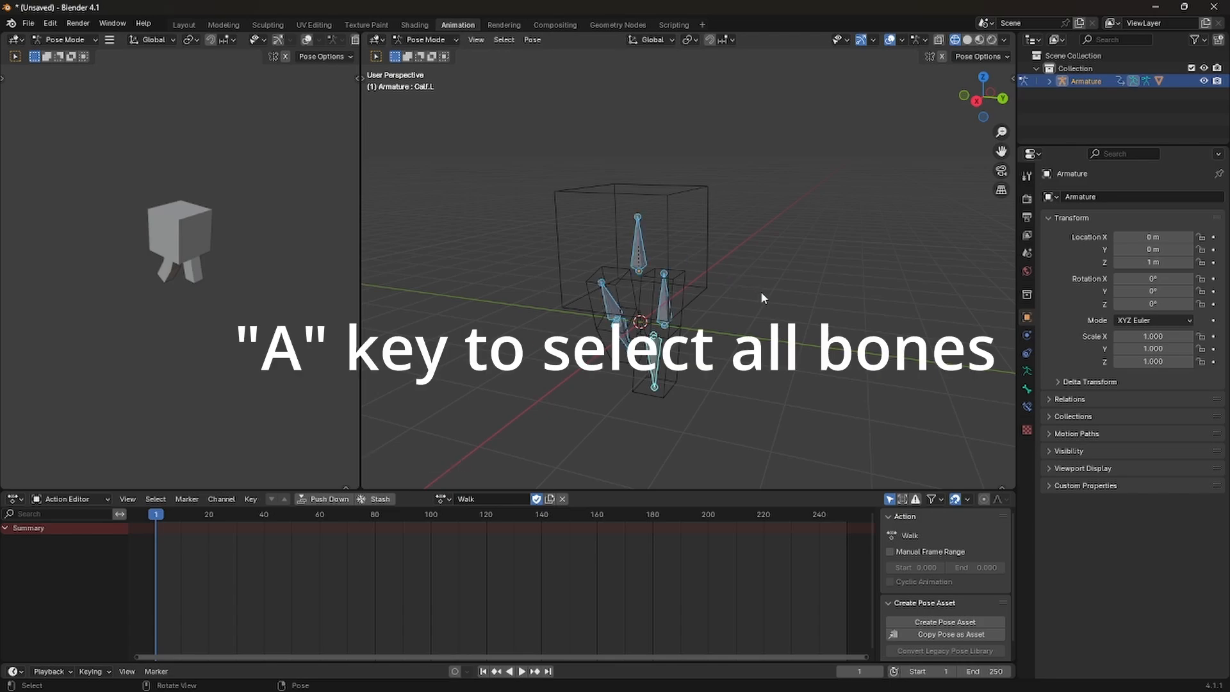
pyautogui.moveTo(761, 293); pyautogui.dragTo(695, 288, button='middle')
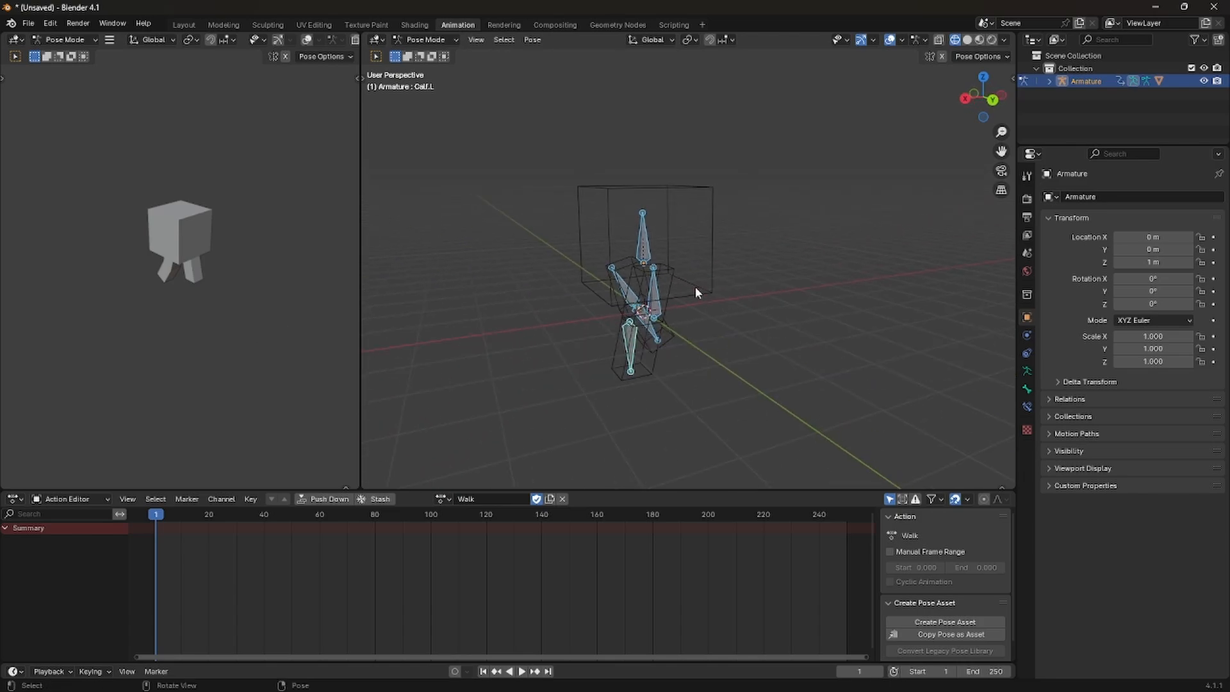
pyautogui.hotkey('alt', 'a')
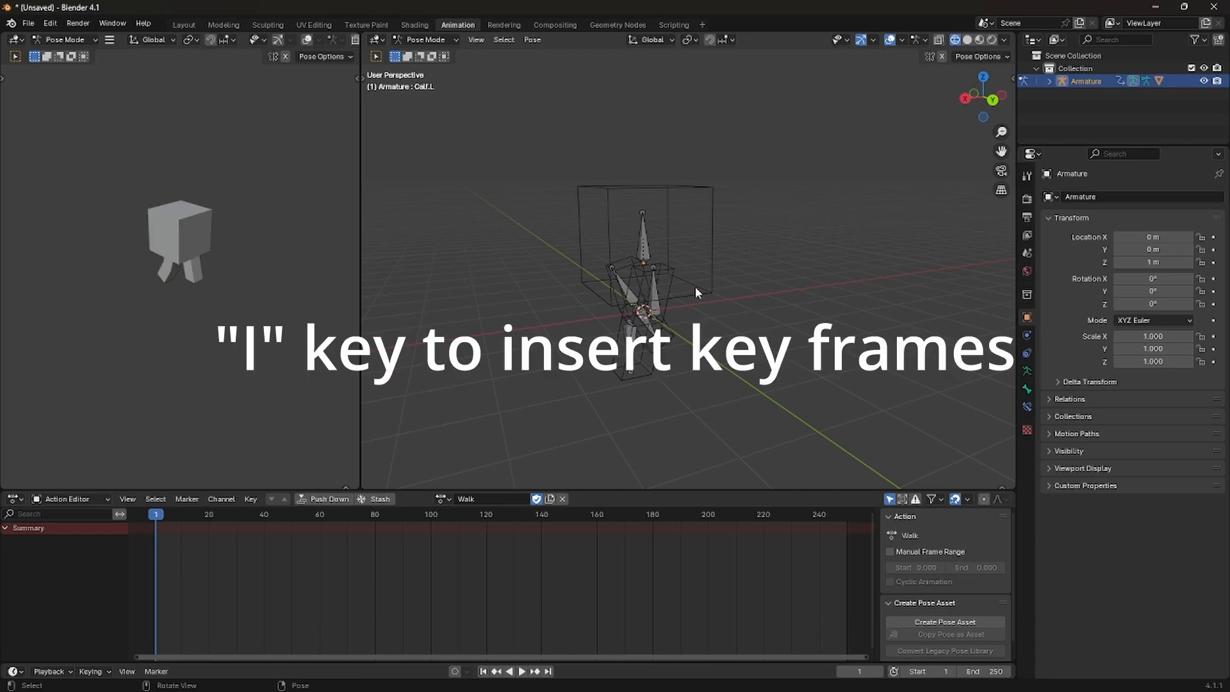
pyautogui.press('a')
pyautogui.press('i')
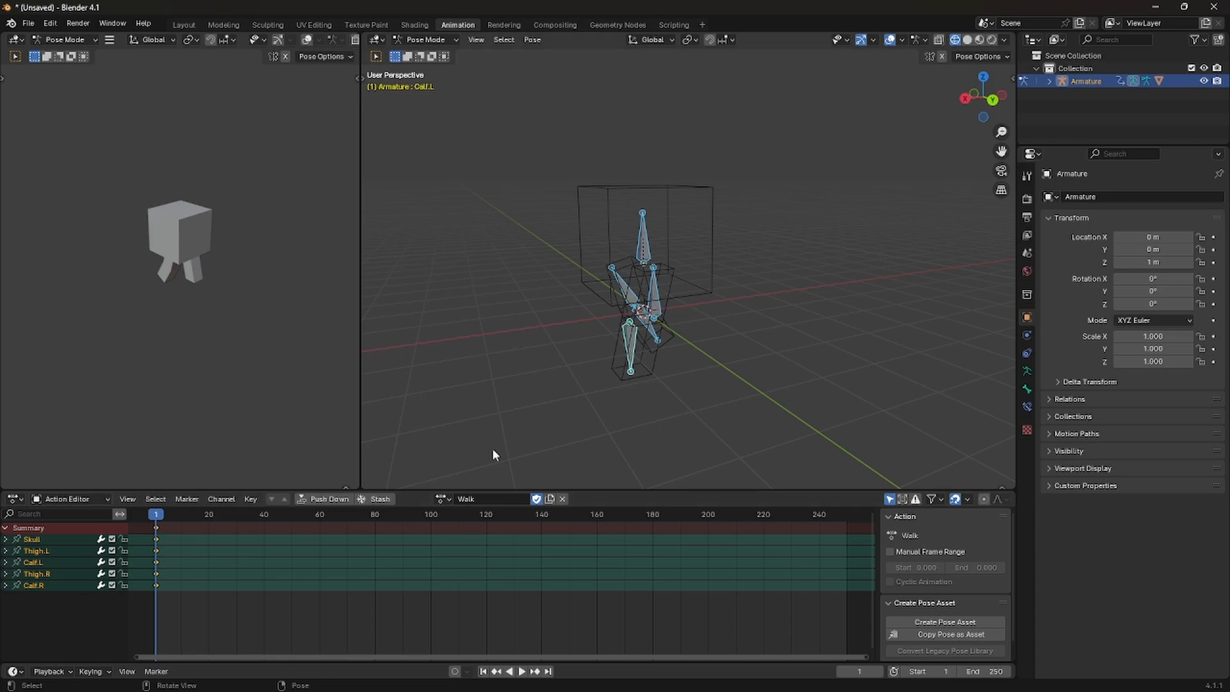
# Go to frame 6, copy the pose of all bones and paste it flipped
pyautogui.moveTo(470, 358); pyautogui.dragTo(527, 361, button='middle')
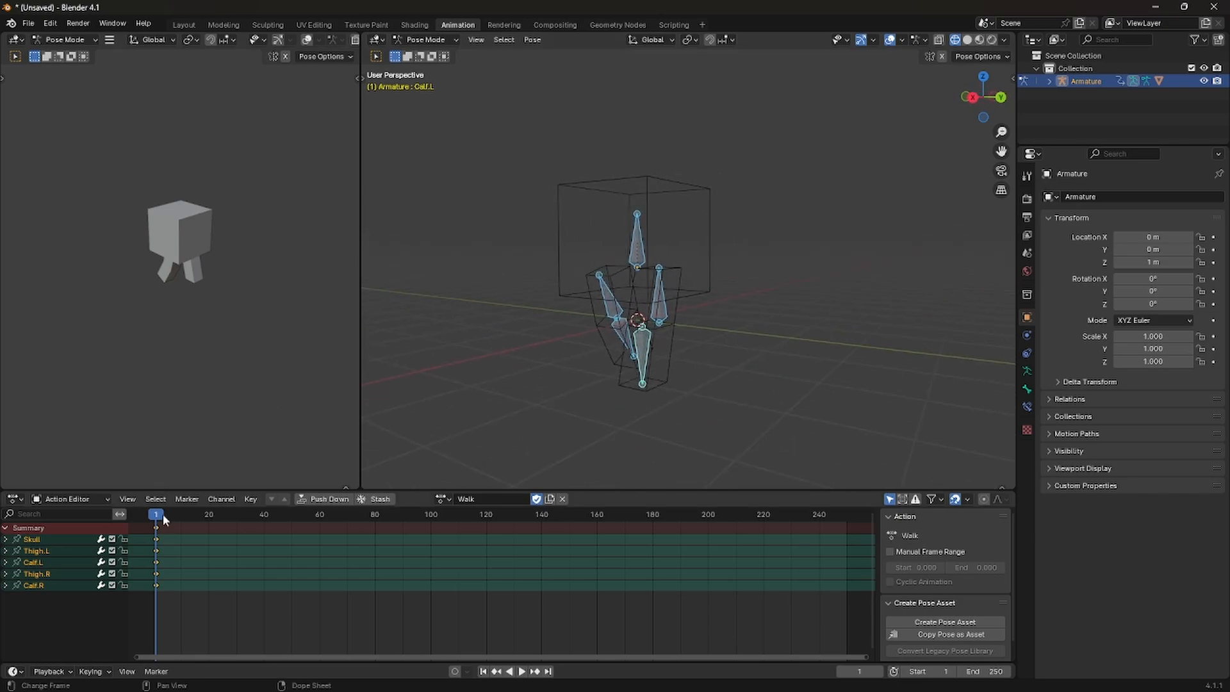
pyautogui.moveTo(157, 517); pyautogui.dragTo(171, 522)
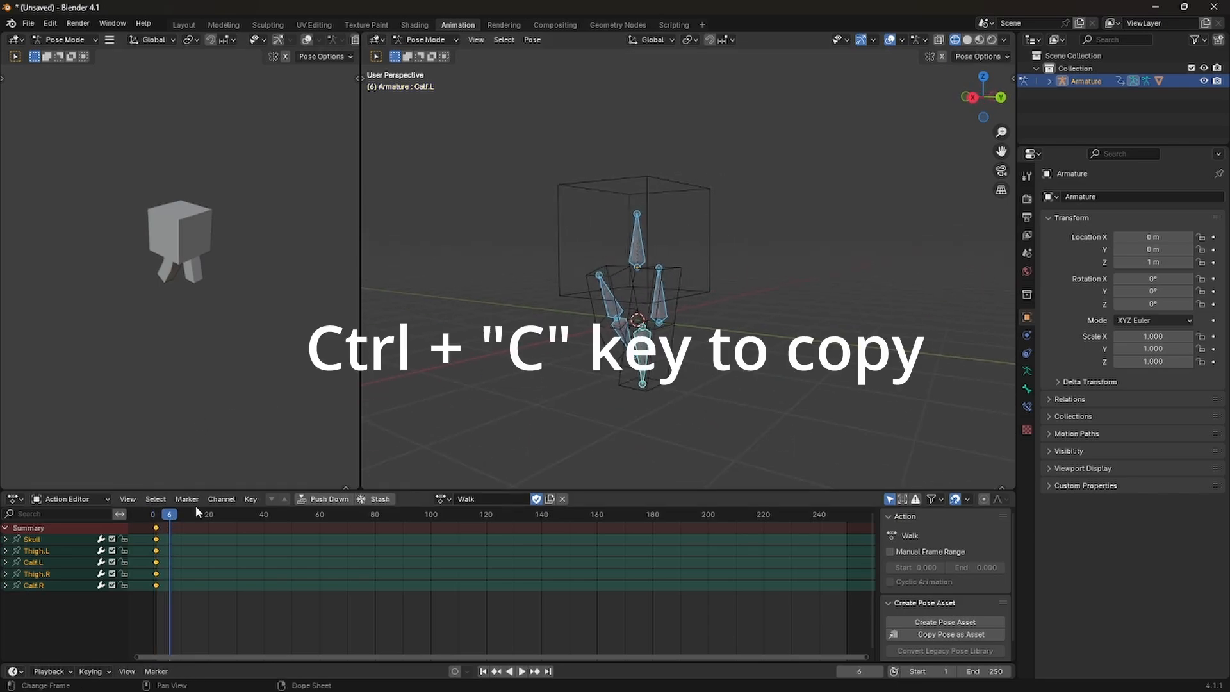
pyautogui.hotkey('ctrl', 'c')
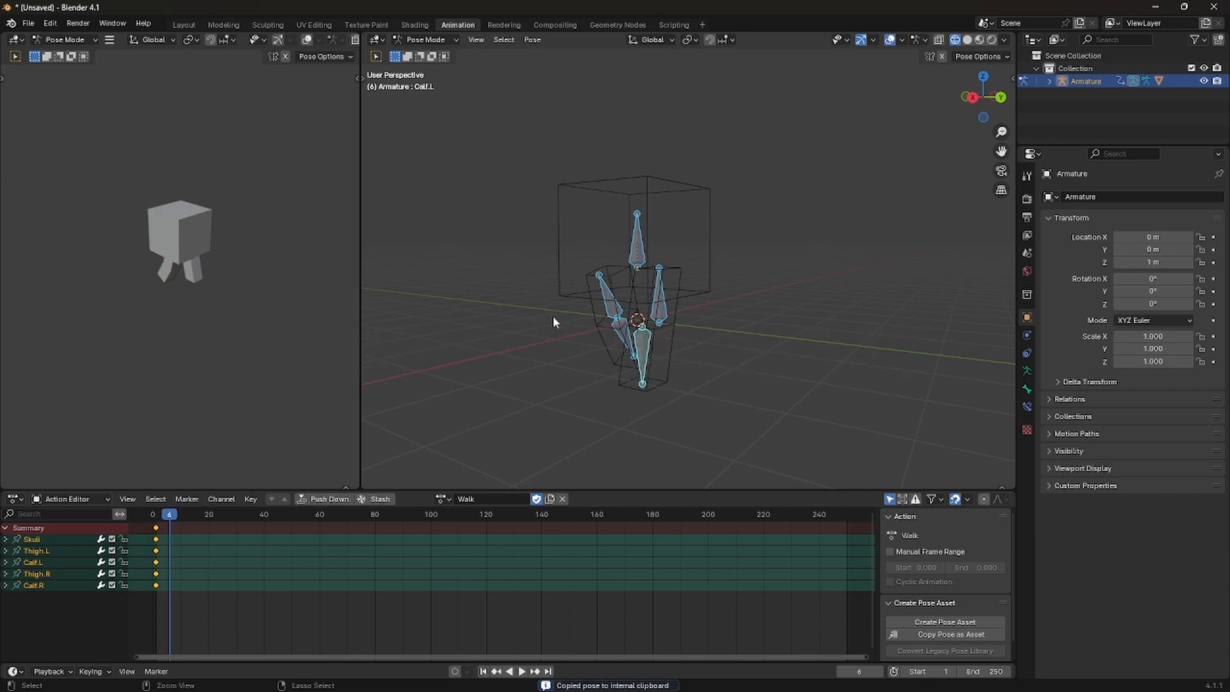
pyautogui.hotkey('ctrl', 'shift', 'v')
pyautogui.moveTo(552, 316); pyautogui.dragTo(605, 325, button='middle')
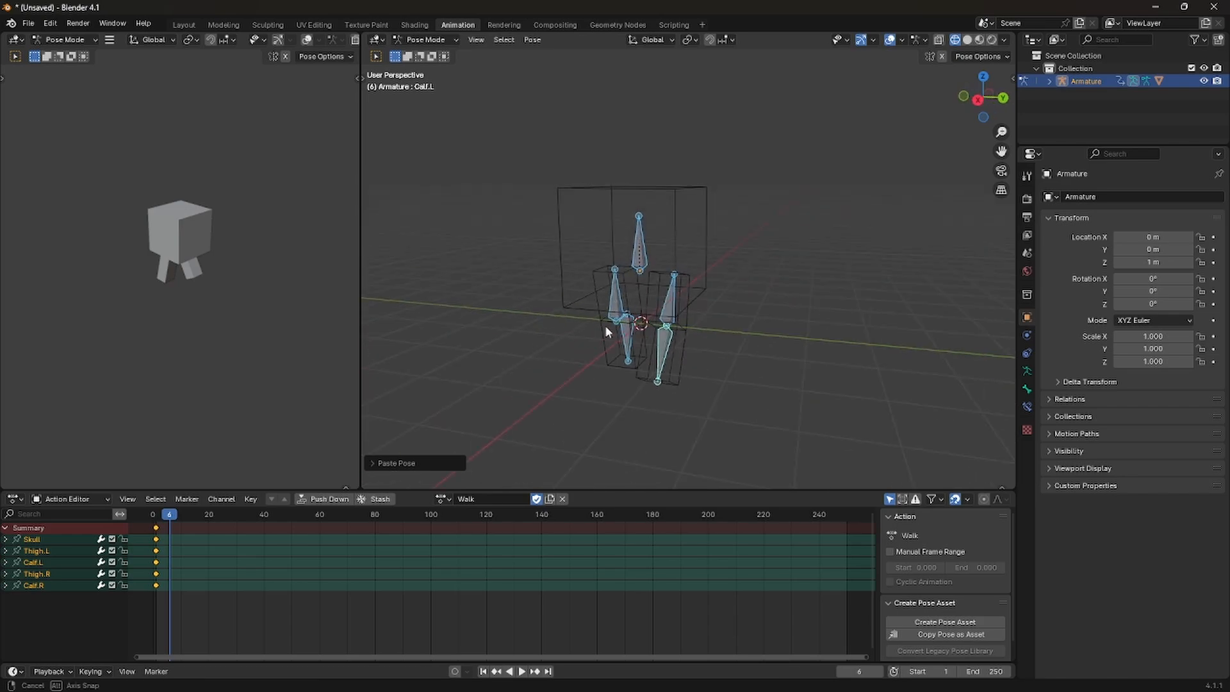
pyautogui.press('r')
pyautogui.press('z')
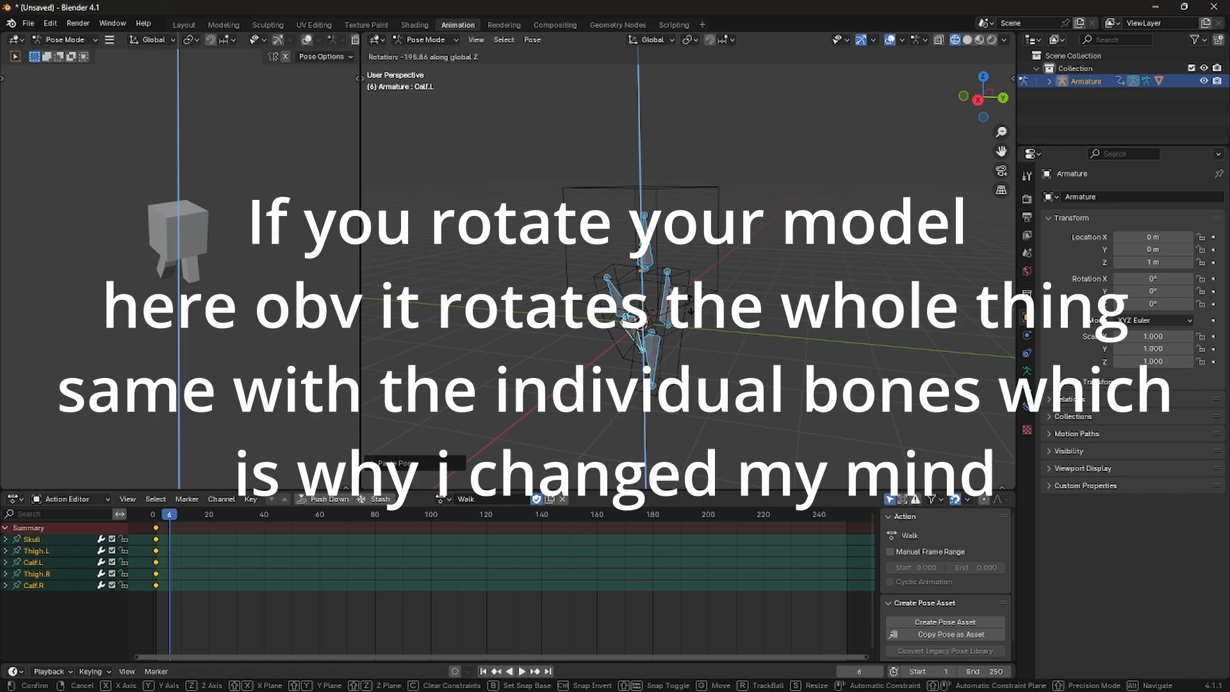
pyautogui.press('Escape')
pyautogui.click(610, 304)
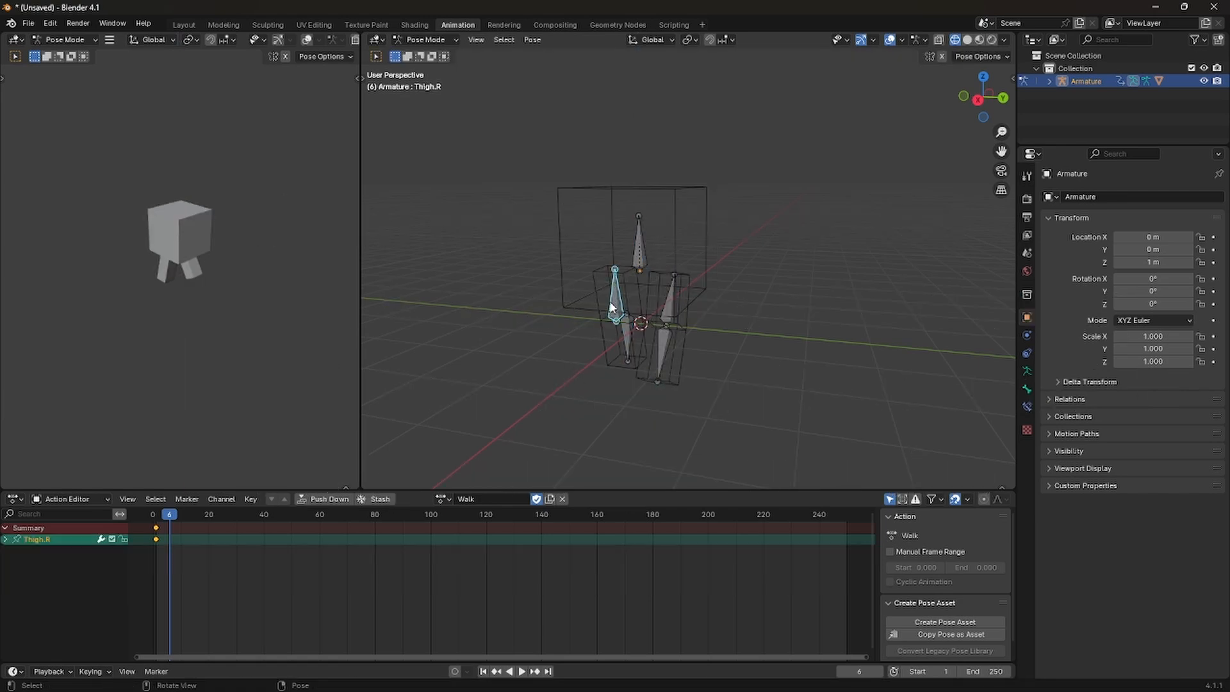
pyautogui.press('a')
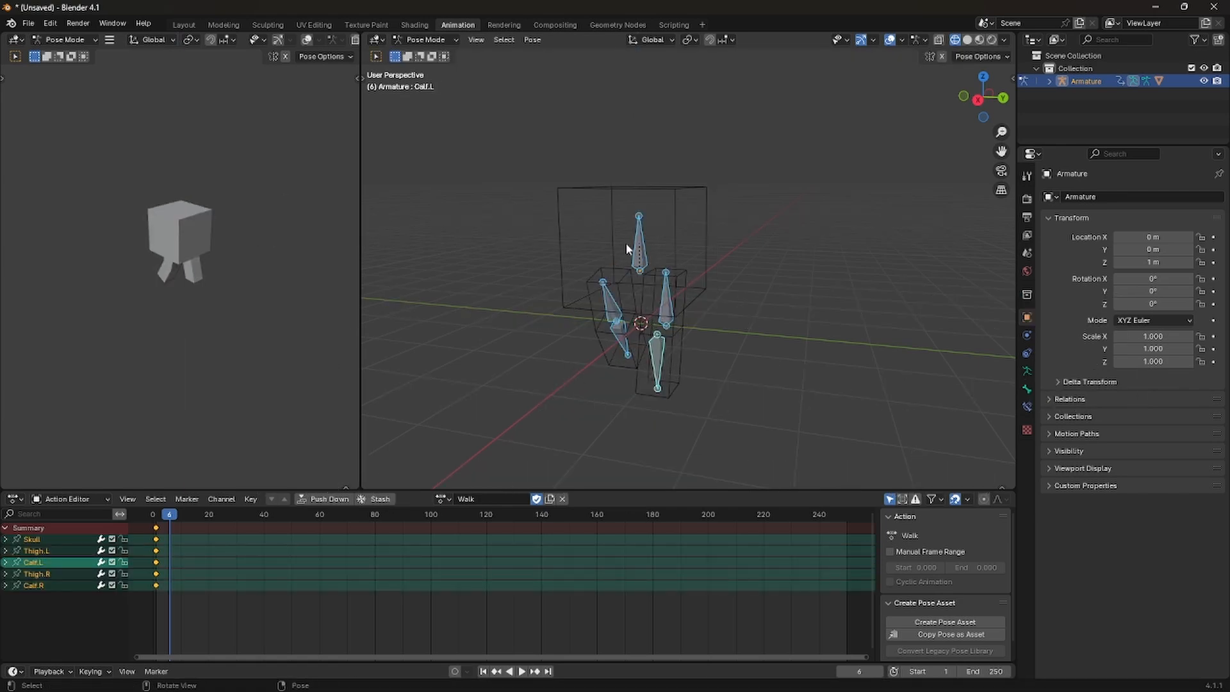
# Select only the four thigh and calf bones, copy their pose and paste it flipped at frame 6
pyautogui.click(627, 249)
pyautogui.click(610, 309)
pyautogui.moveTo(558, 305); pyautogui.dragTo(742, 420)
pyautogui.hotkey('ctrl', 'c')
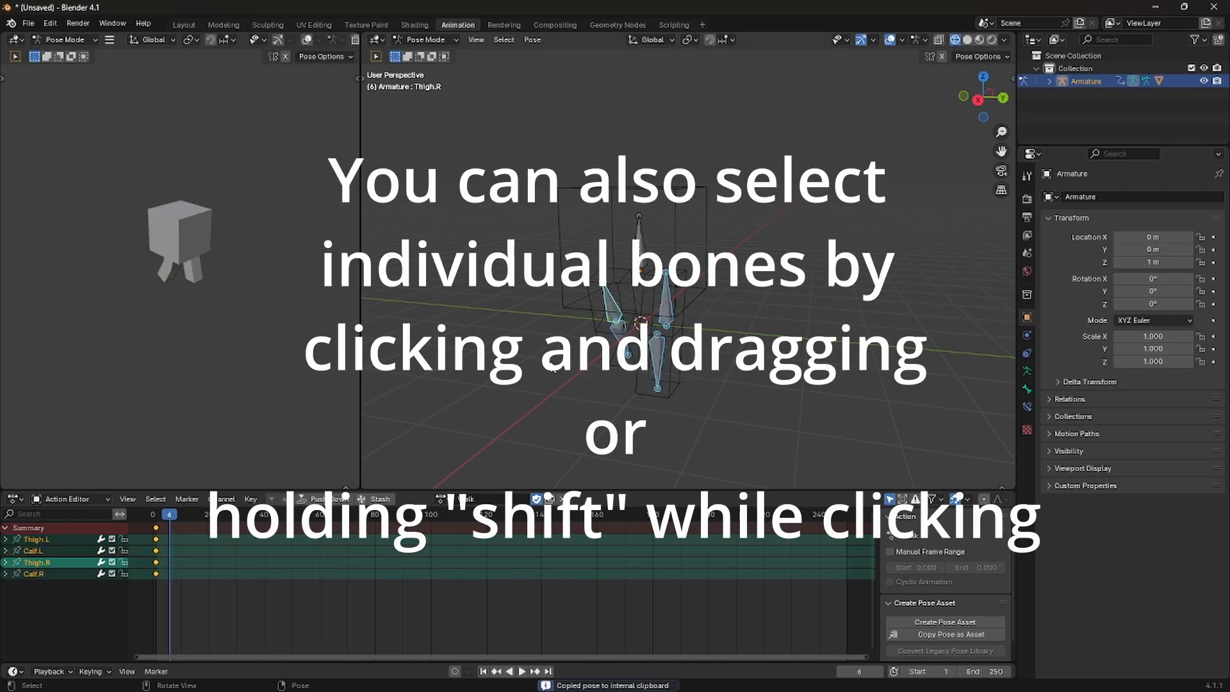
pyautogui.hotkey('ctrl', 'shift', 'v')
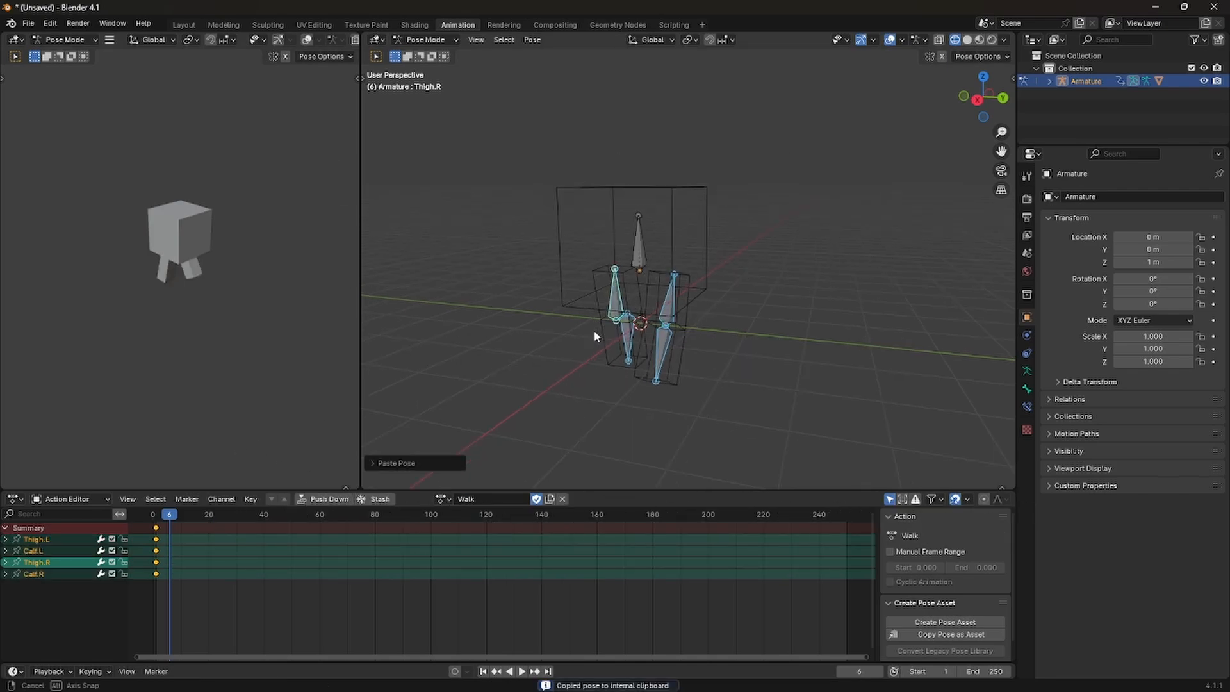
# Undo the flipped leg pose, paste it flipped once more and undo that paste too
pyautogui.moveTo(594, 336)
pyautogui.mouseDown(button='middle')
pyautogui.moveTo(464, 333)
pyautogui.moveTo(634, 323)
pyautogui.moveTo(598, 337)
pyautogui.moveTo(511, 338)
pyautogui.moveTo(644, 337)
pyautogui.moveTo(516, 320)
pyautogui.moveTo(584, 331)
pyautogui.mouseUp(button='middle')
pyautogui.hotkey('ctrl', 'z')
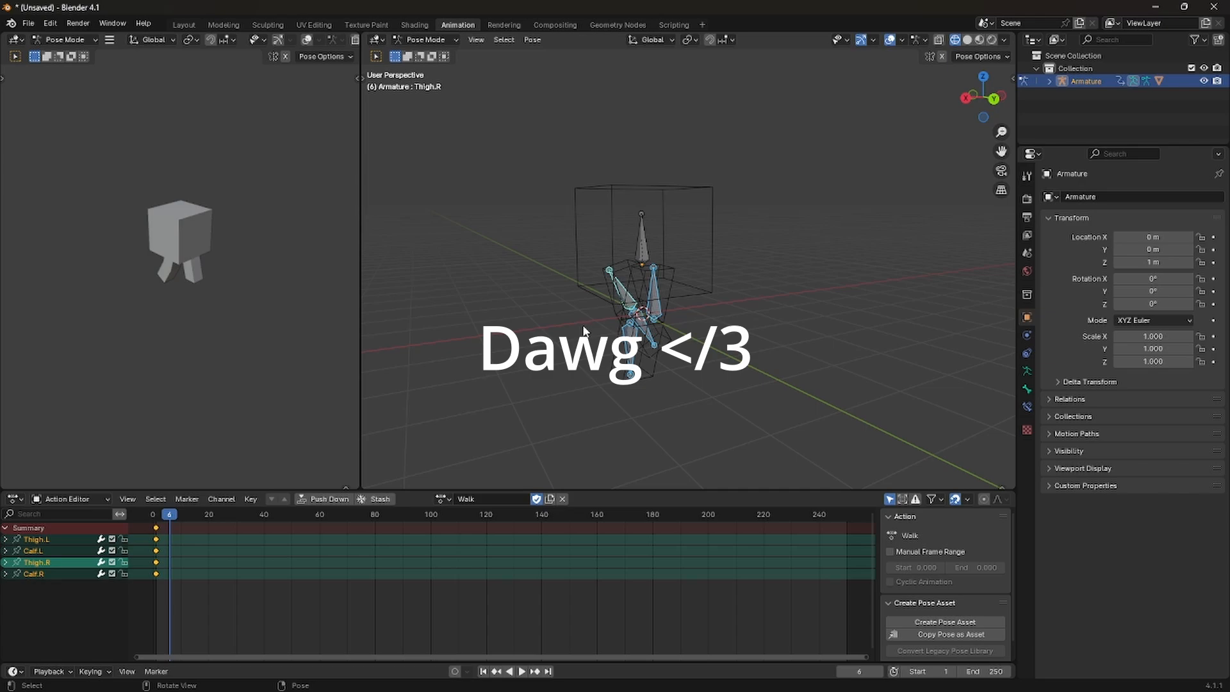
pyautogui.hotkey('ctrl', 'shift', 'v')
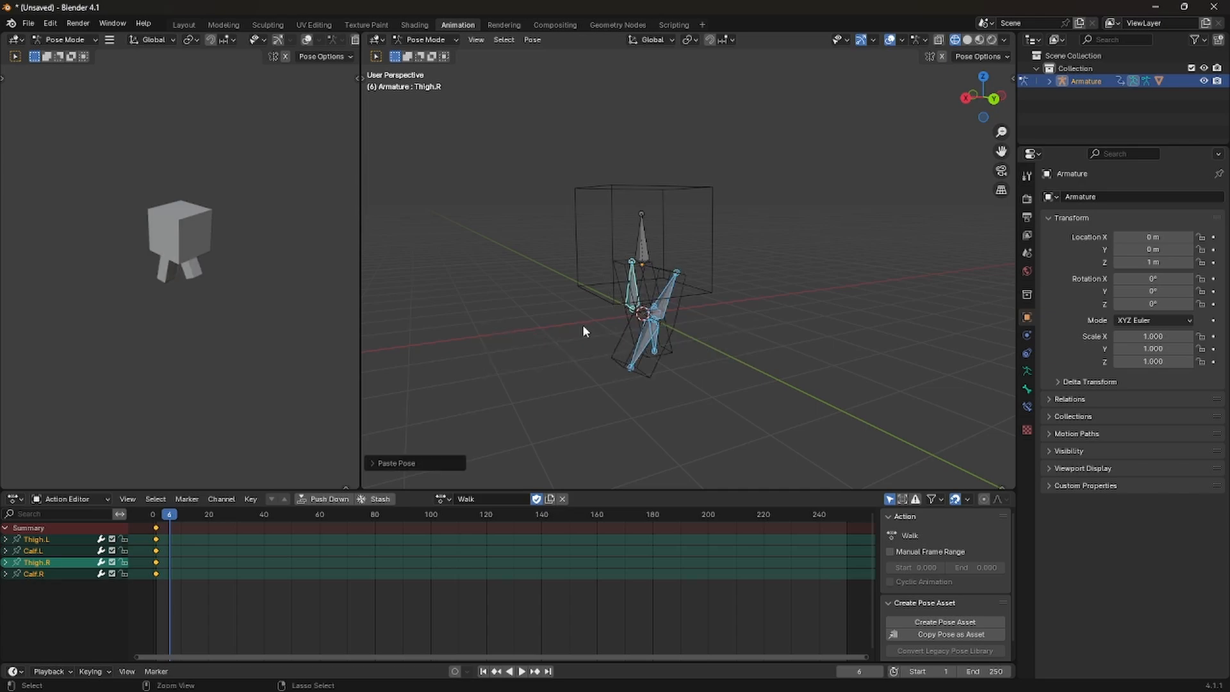
pyautogui.hotkey('ctrl', 'z')
pyautogui.hotkey('ctrl', 'z')
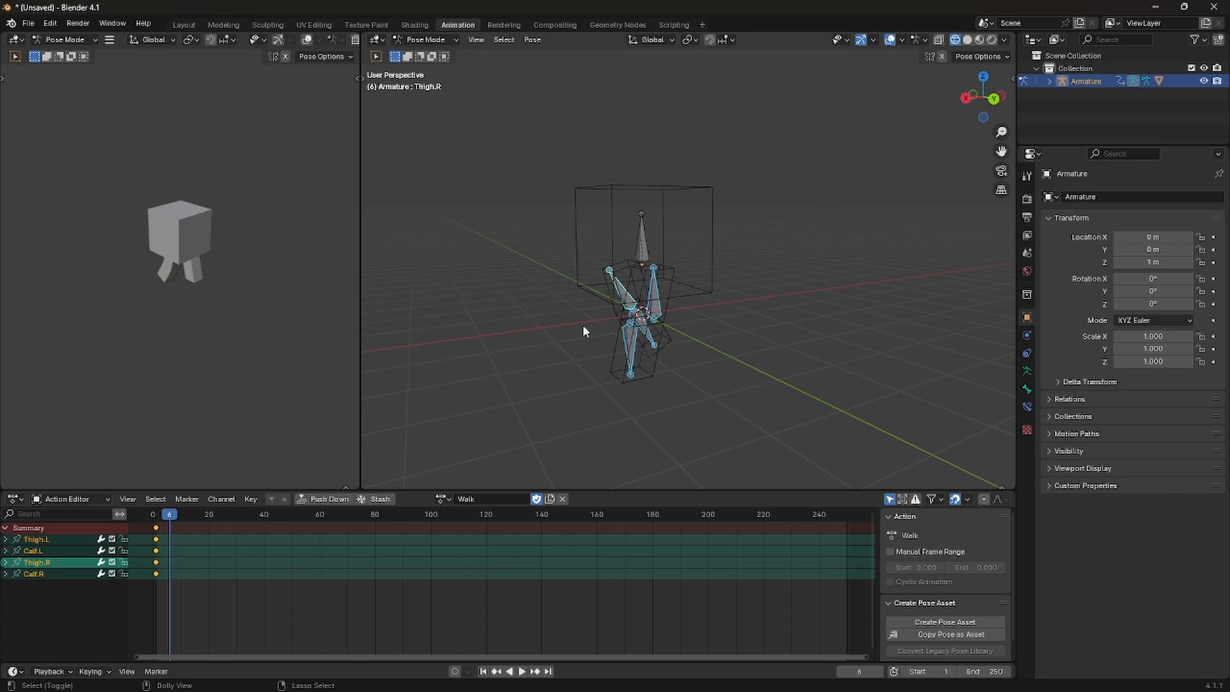
# Paste the copied leg pose again and turn off Flipped on X-Axis for the paste
pyautogui.hotkey('ctrl', 'shift', 'v')
pyautogui.moveTo(582, 325); pyautogui.dragTo(679, 344, button='middle')
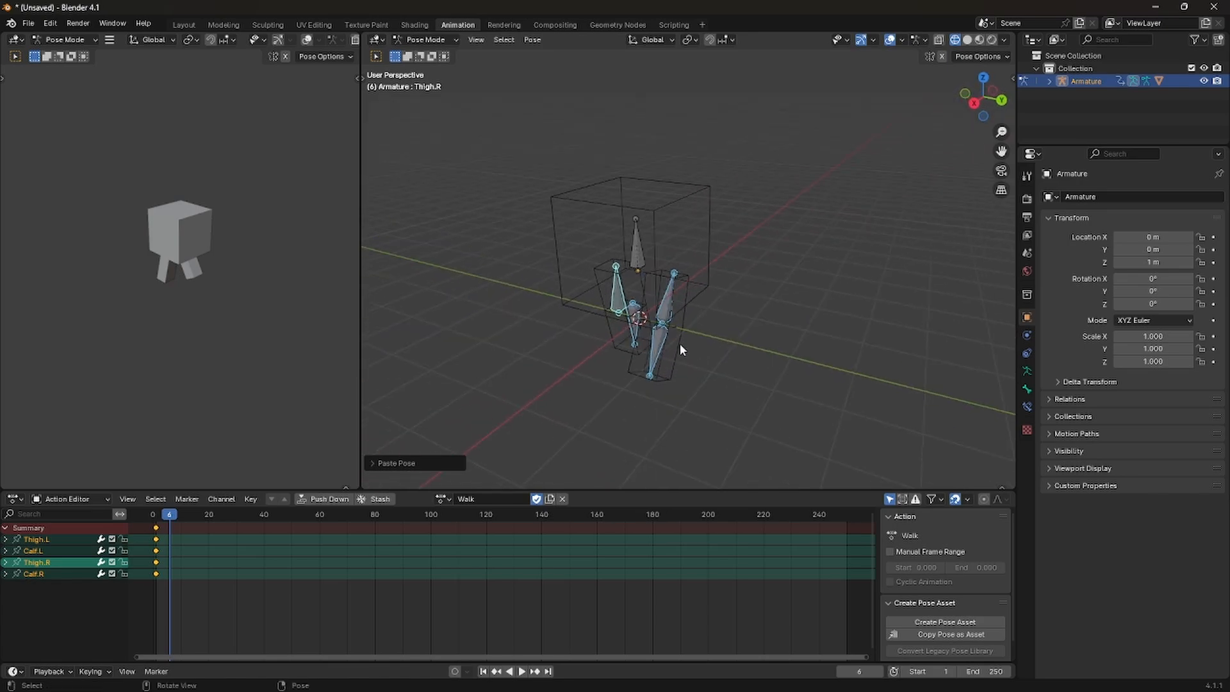
pyautogui.click(381, 461)
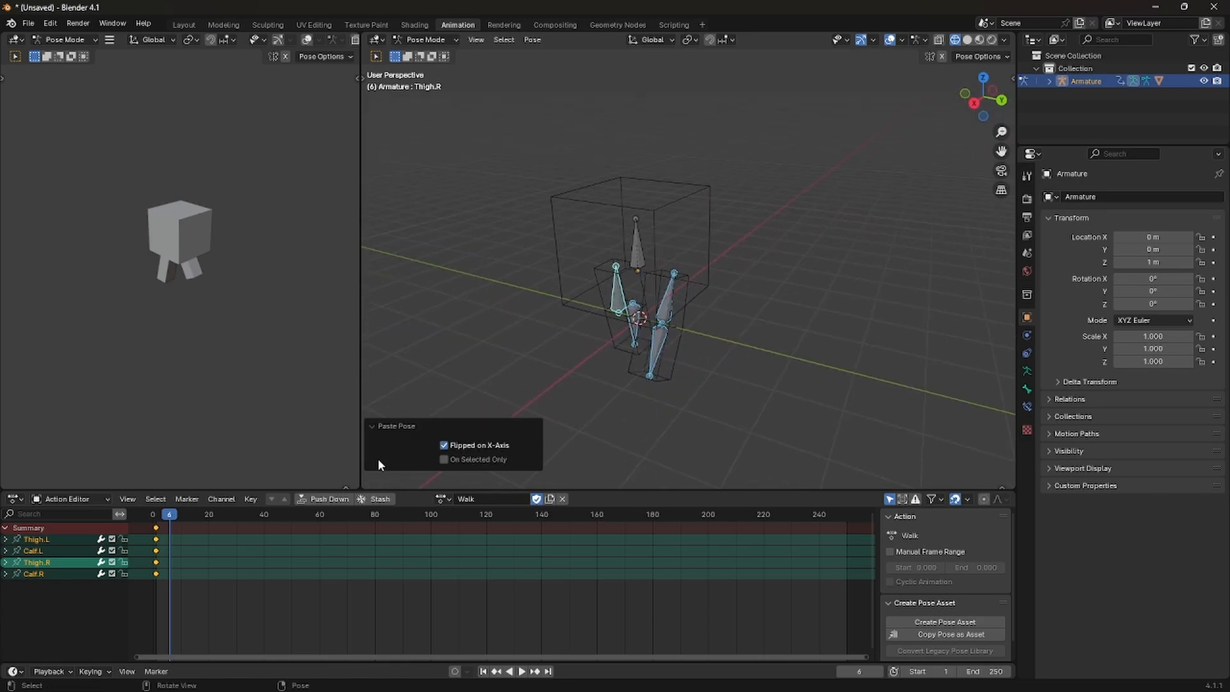
pyautogui.click(442, 446)
pyautogui.moveTo(477, 383); pyautogui.dragTo(581, 308, button='middle')
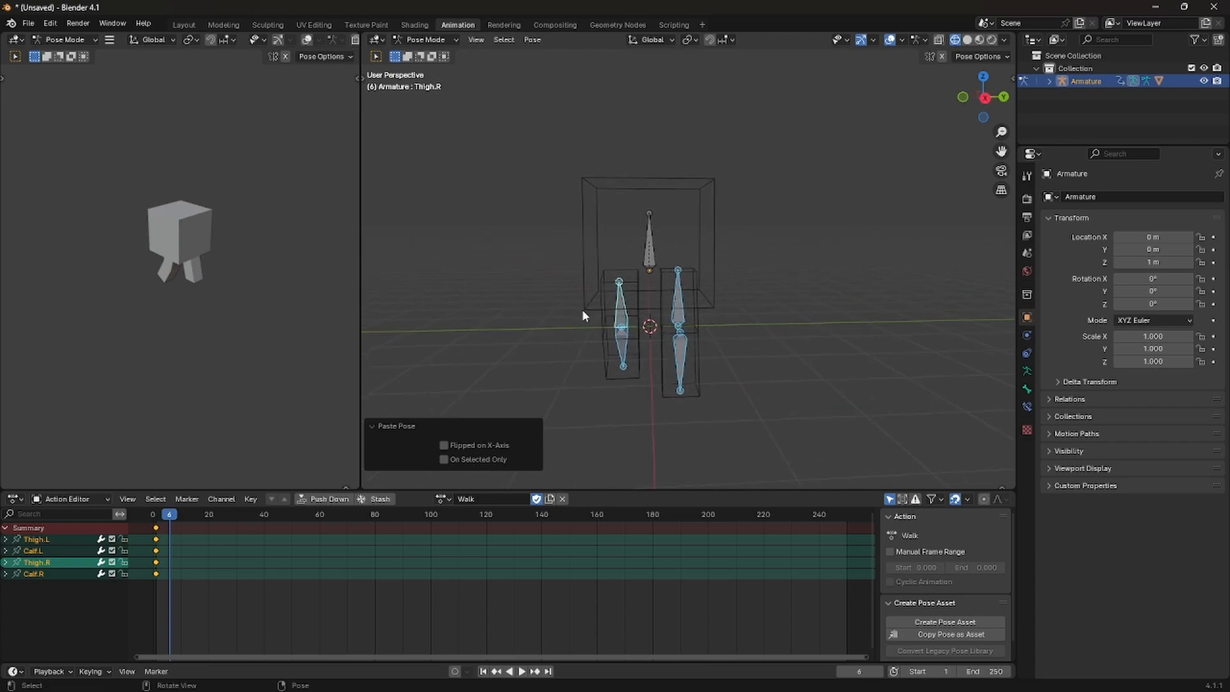
# Select all bones and insert keyframes for the current pose at frame 6
pyautogui.click(692, 335)
pyautogui.moveTo(695, 336)
pyautogui.mouseDown(button='middle')
pyautogui.moveTo(596, 318)
pyautogui.moveTo(713, 325)
pyautogui.moveTo(694, 336)
pyautogui.mouseUp(button='middle')
pyautogui.press('a')
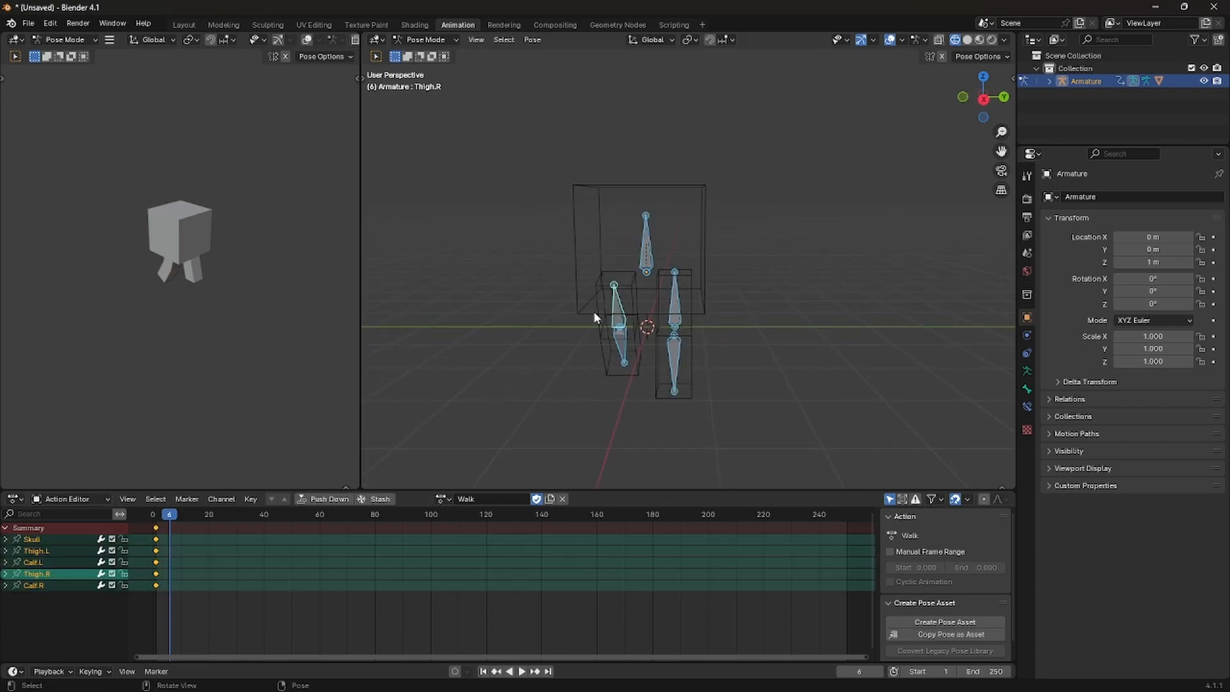
pyautogui.press('i')
# Return to frame 0 and play the animation to check the Walk keyframes
pyautogui.hotkey('shift', 'Left')
pyautogui.press('space')
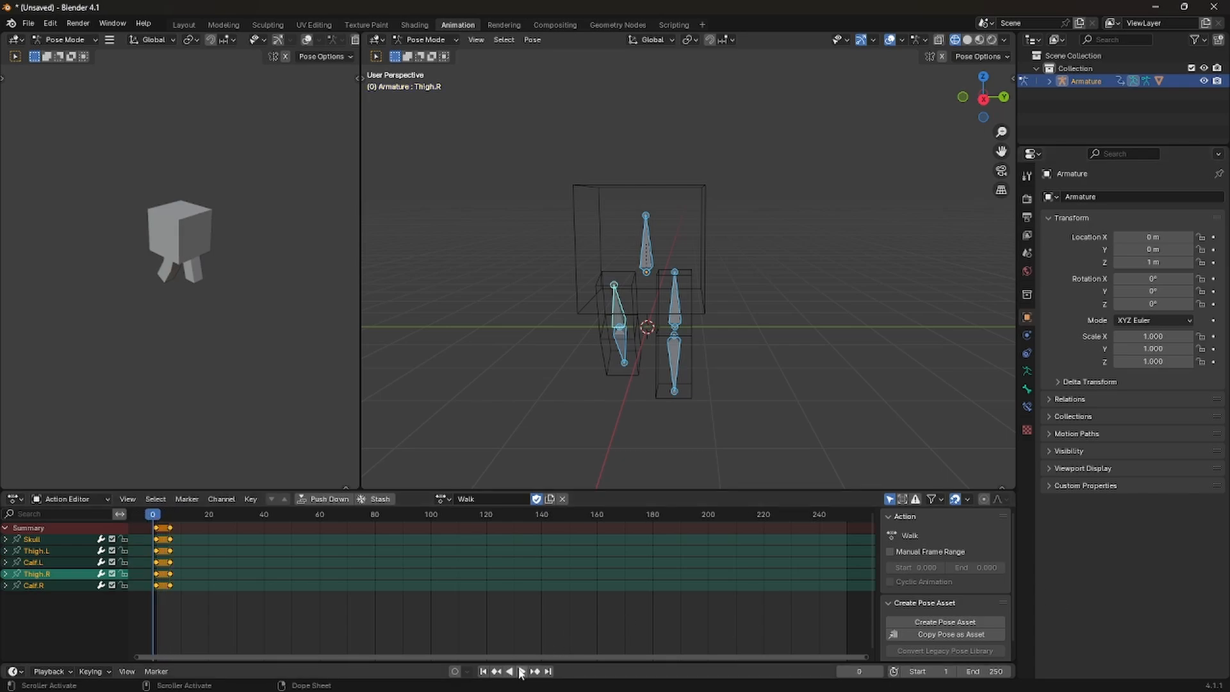
pyautogui.click(518, 672)
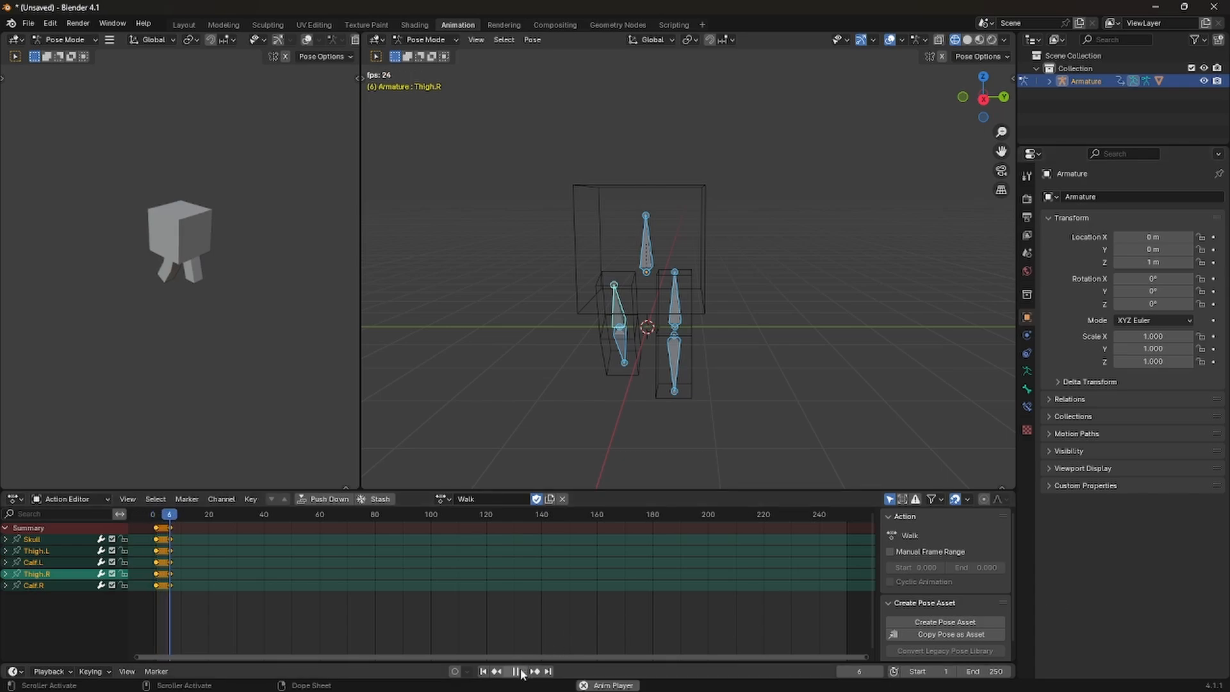
# Stop playback, delete the Walk keyframes at frame 6 and return to frame 1
pyautogui.click(170, 518)
pyautogui.press('space')
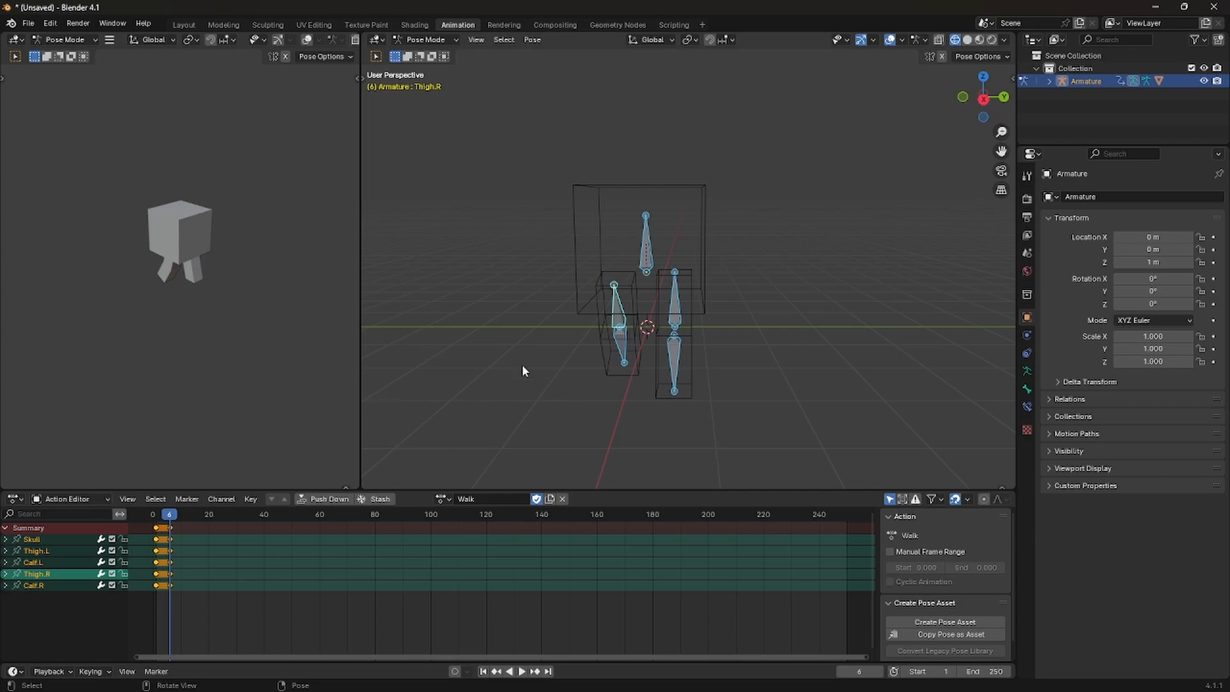
pyautogui.click(509, 282)
pyautogui.moveTo(488, 171); pyautogui.dragTo(818, 510)
pyautogui.click(170, 527)
pyautogui.press('Delete')
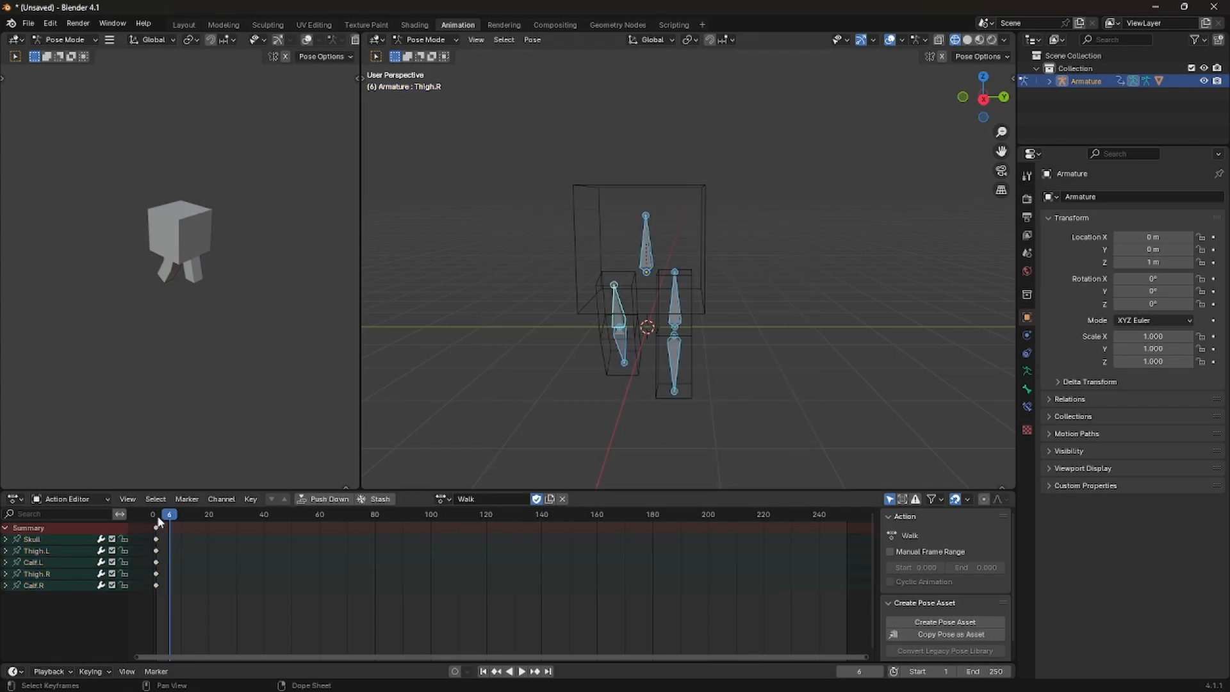
pyautogui.moveTo(155, 517); pyautogui.dragTo(144, 522)
pyautogui.press('space')
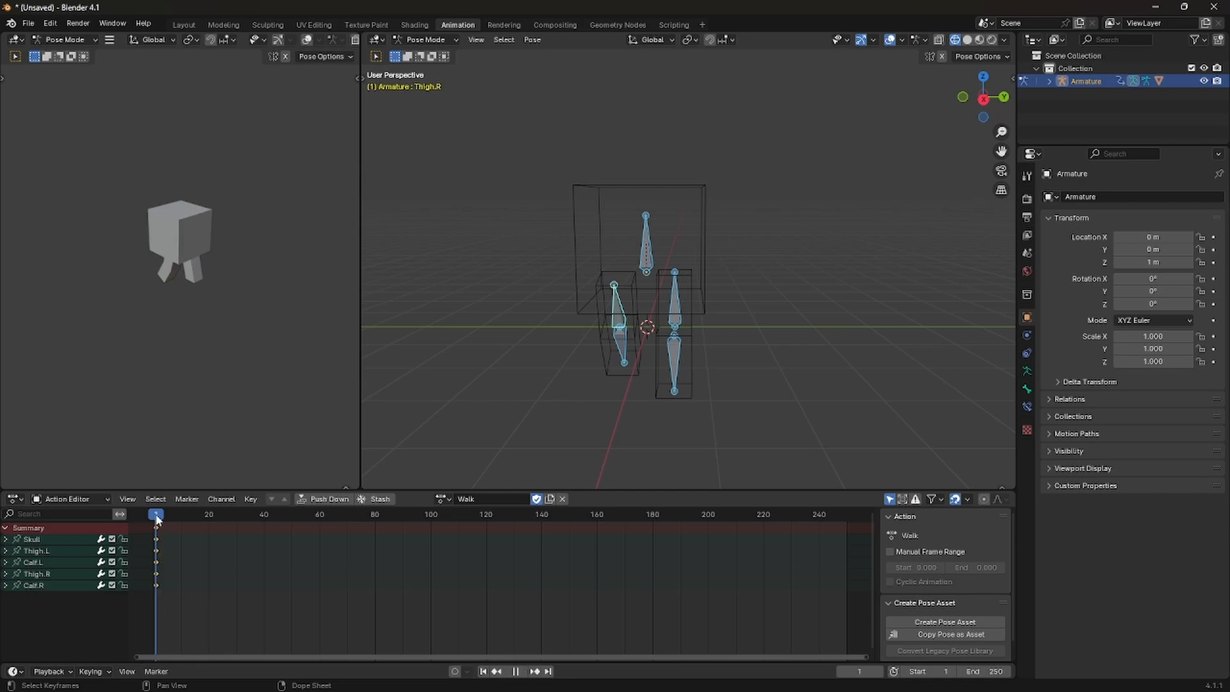
# Try rotating the left thigh bone by about 29.5° and undo the rotation
pyautogui.click(678, 336)
pyautogui.moveTo(706, 326); pyautogui.dragTo(591, 337, button='middle')
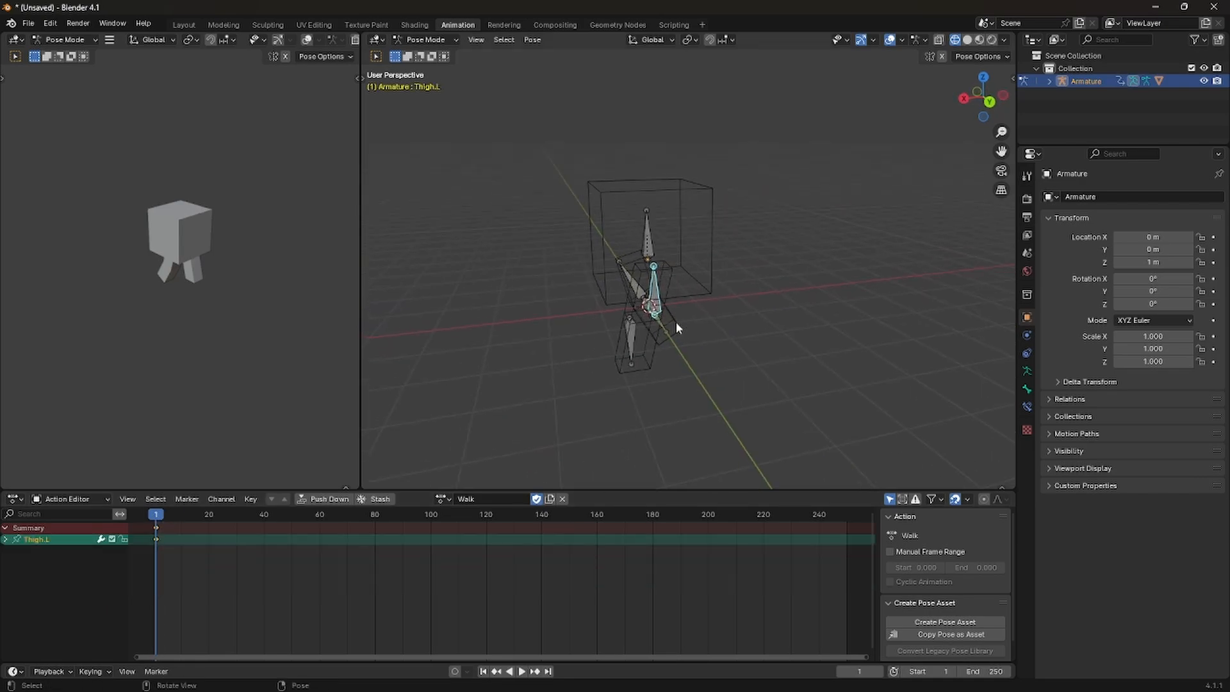
pyautogui.press('r')
pyautogui.click(664, 295)
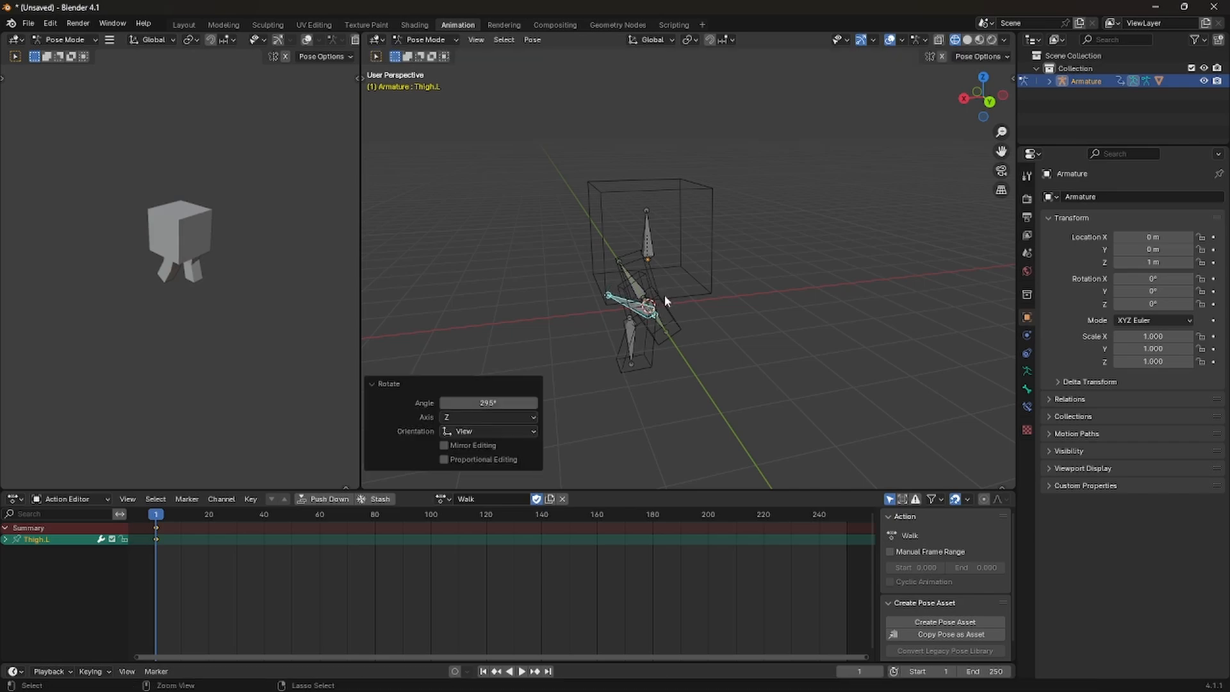
pyautogui.hotkey('ctrl', 'z')
# Select both thigh and both calf bones at frame 1 and copy their pose
pyautogui.press('a')
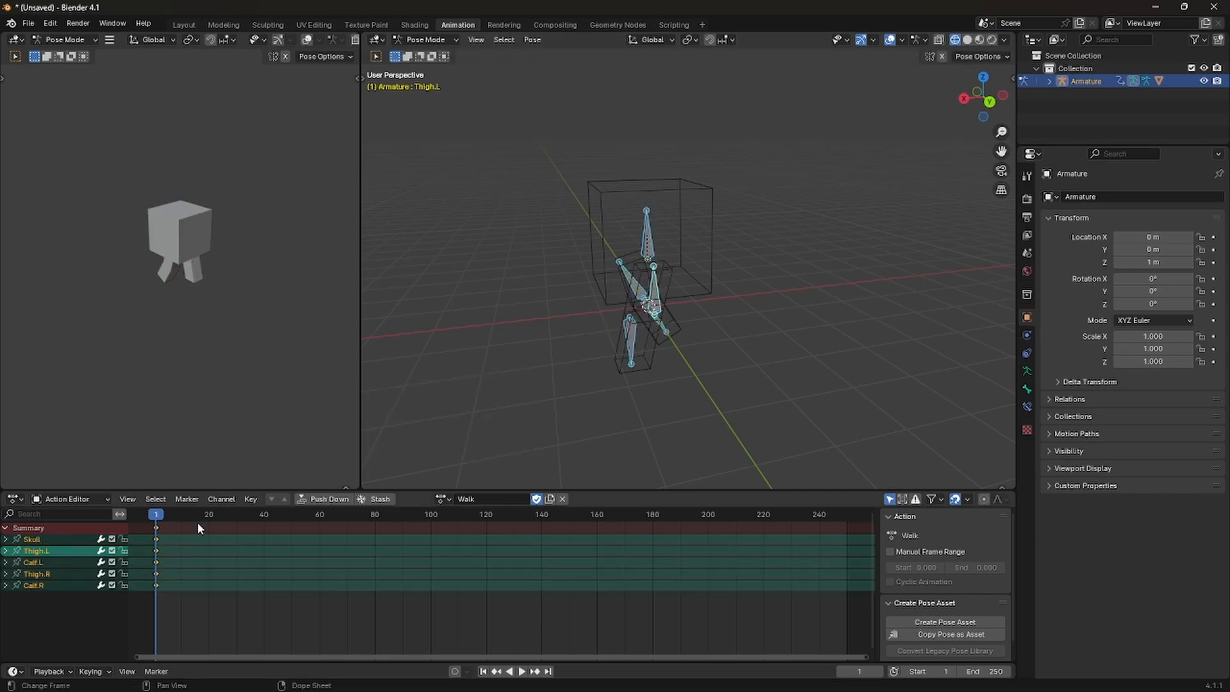
pyautogui.click(533, 260)
pyautogui.moveTo(636, 325); pyautogui.dragTo(654, 300, button='middle')
pyautogui.moveTo(563, 287); pyautogui.dragTo(751, 381)
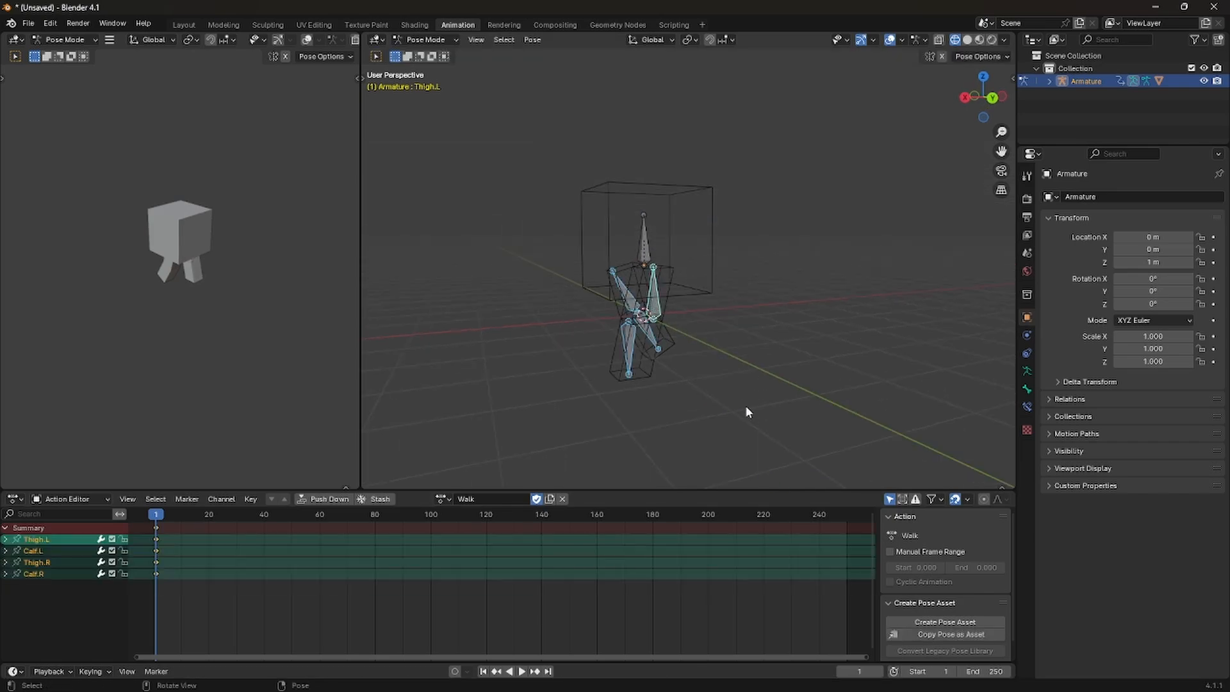
pyautogui.moveTo(746, 406); pyautogui.dragTo(840, 394, button='middle')
pyautogui.hotkey('ctrl', 'c')
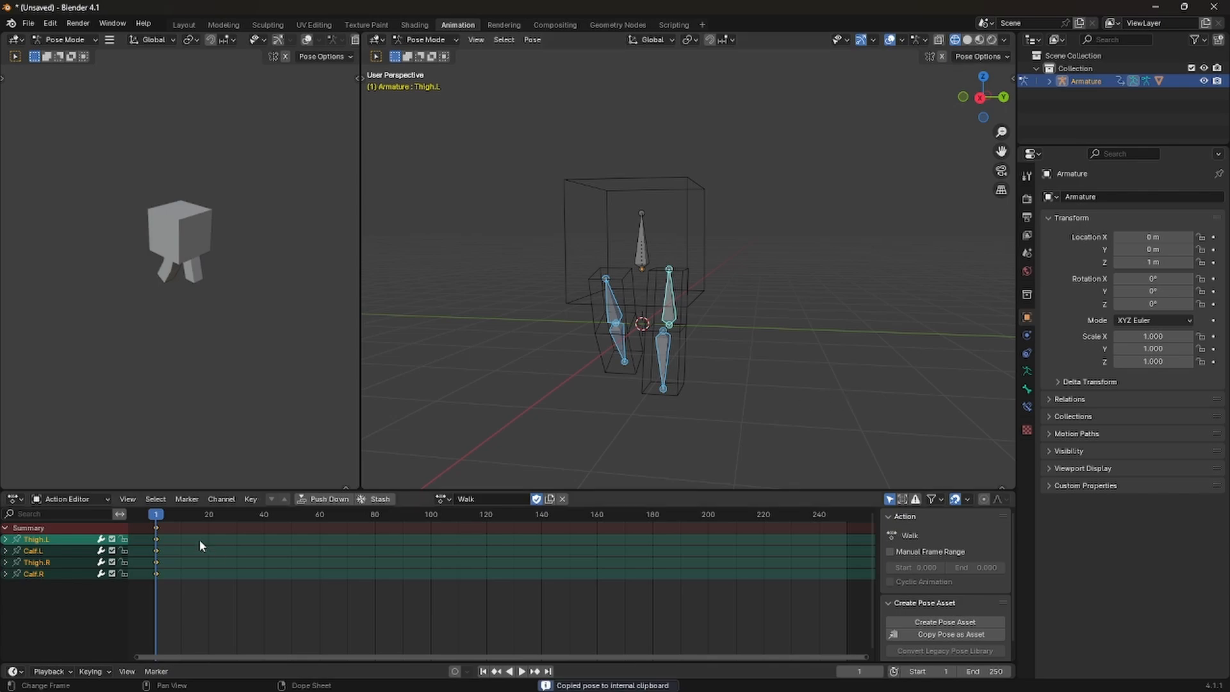
# Paste the copied leg pose at frame 7, flipped on the X axis
pyautogui.press('Right')
pyautogui.press('Right')
pyautogui.press('Right')
pyautogui.press('Right')
pyautogui.press('Right')
pyautogui.press('Right')
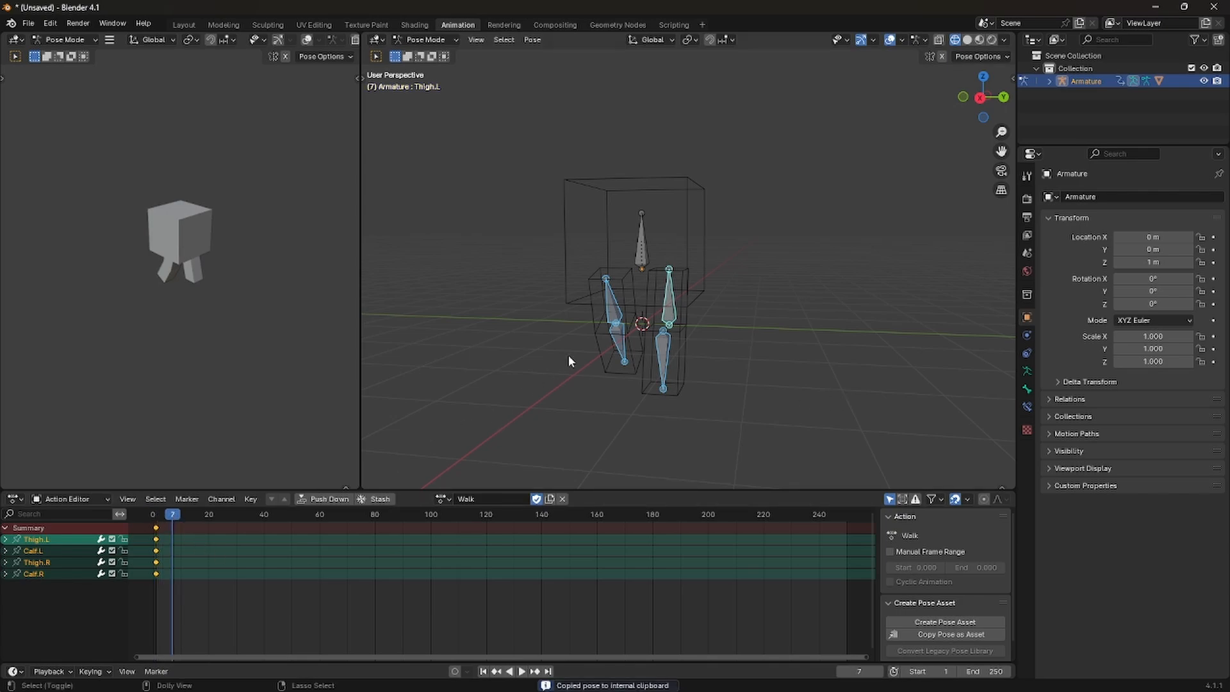
pyautogui.hotkey('ctrl', 'shift', 'v')
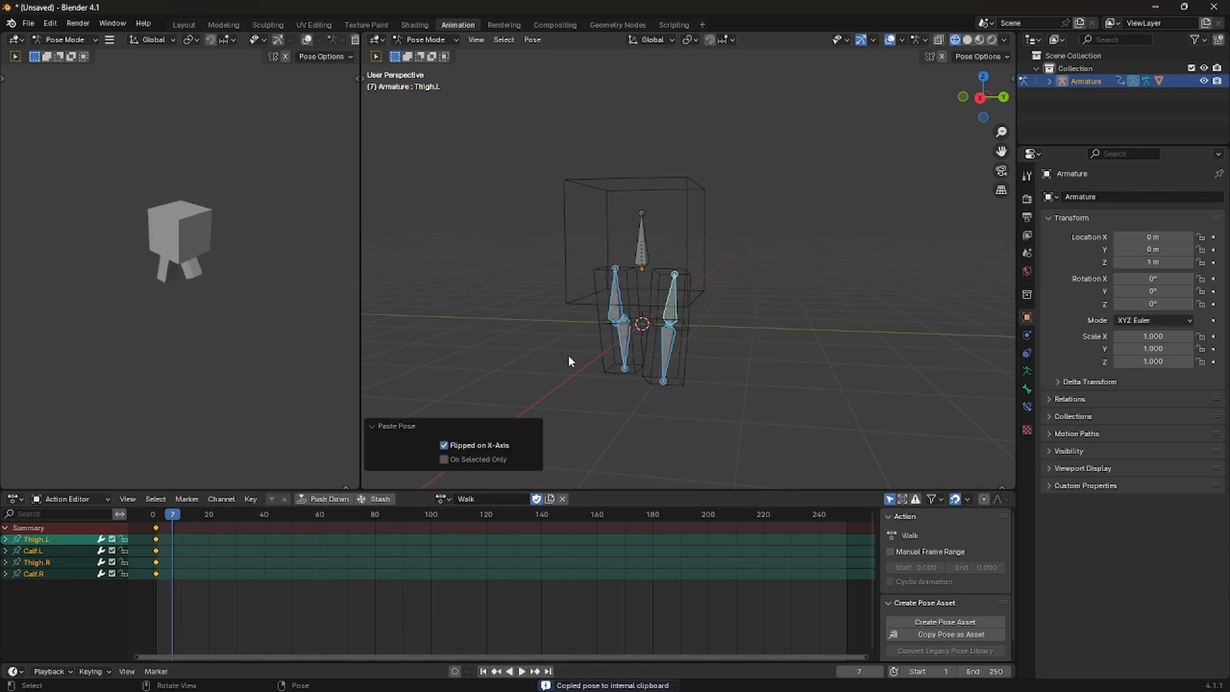
pyautogui.moveTo(568, 354); pyautogui.dragTo(494, 432, button='middle')
pyautogui.click(563, 363)
# Step back and forth through the frames to examine the leg pose, stopping at frame 6
pyautogui.press('Right')
pyautogui.press('Right')
pyautogui.press('Right')
pyautogui.press('Right')
pyautogui.press('Right')
pyautogui.press('Right')
pyautogui.press('Right')
pyautogui.press('Right')
pyautogui.press('Right')
pyautogui.press('Right')
pyautogui.press('Right')
pyautogui.press('Right')
pyautogui.press('Left')
pyautogui.press('Left')
pyautogui.press('Left')
pyautogui.press('Left')
pyautogui.press('Left')
pyautogui.press('Left')
pyautogui.press('Left')
pyautogui.press('Left')
pyautogui.press('Left')
pyautogui.press('Left')
pyautogui.press('Left')
pyautogui.press('Left')
pyautogui.press('Left')
pyautogui.press('Left')
pyautogui.press('Left')
pyautogui.press('Left')
pyautogui.press('Left')
pyautogui.press('Left')
pyautogui.press('Right')
pyautogui.press('Right')
pyautogui.press('Right')
pyautogui.press('Right')
pyautogui.press('Right')
pyautogui.press('Right')
pyautogui.press('a')
pyautogui.press('Left')
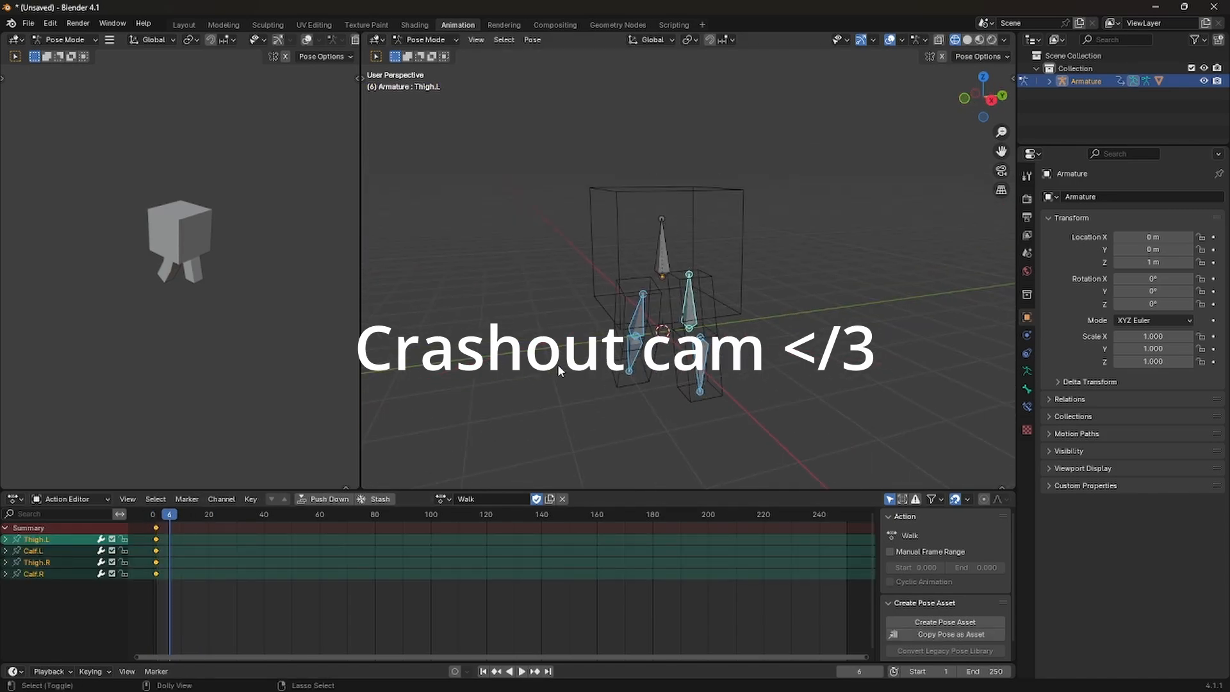
# Paste the copied leg pose at frame 6 and toggle Flipped on X-Axis, leaving it off with On Selected Only on
pyautogui.hotkey('ctrl', 'shift', 'v')
pyautogui.click(461, 446)
pyautogui.click(461, 449)
pyautogui.click(461, 448)
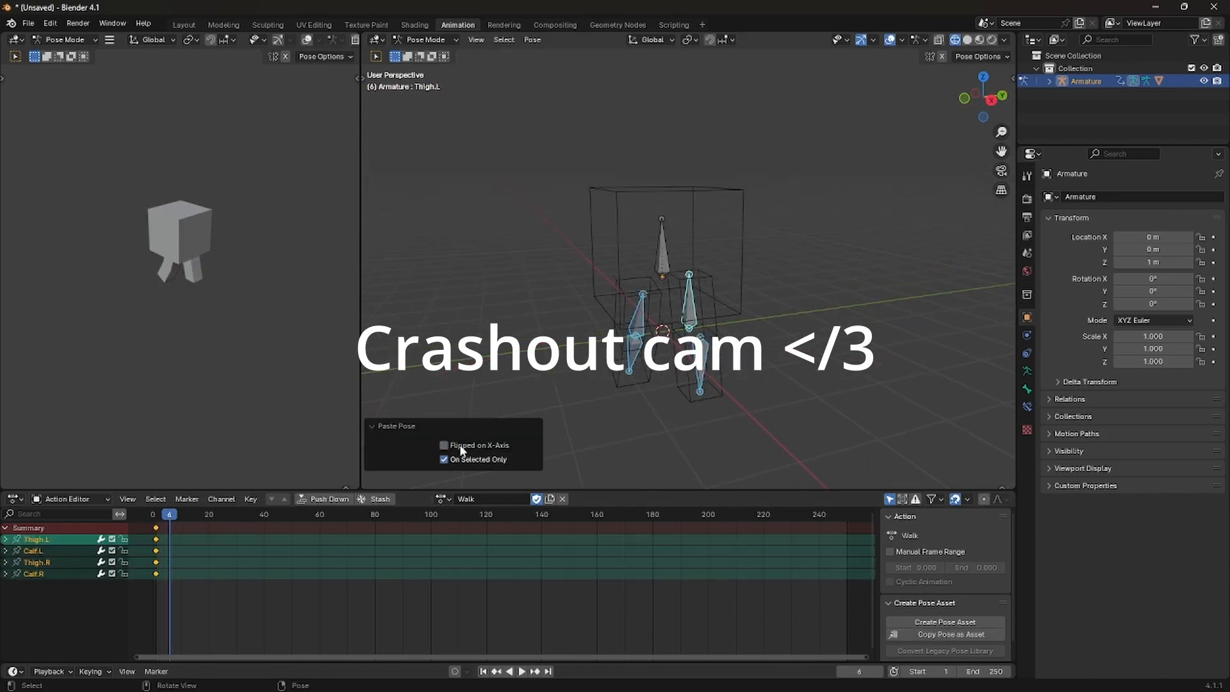
# Copy the right leg bones' pose from frame 1 and paste it at frame 11
pyautogui.click(156, 515)
pyautogui.moveTo(597, 285); pyautogui.dragTo(654, 380)
pyautogui.hotkey('ctrl', 'c')
pyautogui.click(184, 515)
pyautogui.hotkey('ctrl', 'v')
# Try pasting the copied pose onto the left thigh and calf, both normally and flipped, undo it and return to frame 1
pyautogui.click(691, 309)
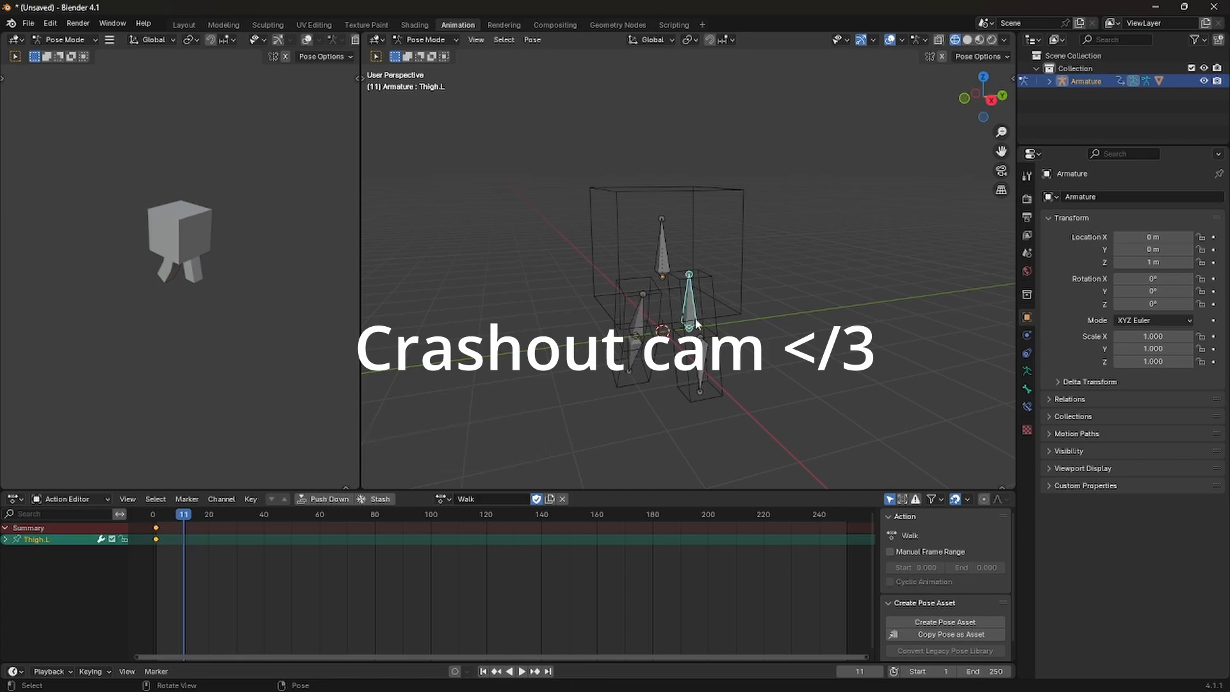
pyautogui.keyDown('shift'); pyautogui.click(700, 360); pyautogui.keyUp('shift')
pyautogui.hotkey('ctrl', 'v')
pyautogui.hotkey('ctrl', 'shift', 'v')
pyautogui.moveTo(743, 338); pyautogui.dragTo(699, 327, button='middle')
pyautogui.hotkey('ctrl', 'z')
pyautogui.moveTo(596, 349); pyautogui.dragTo(682, 330, button='middle')
pyautogui.moveTo(855, 283); pyautogui.dragTo(617, 379)
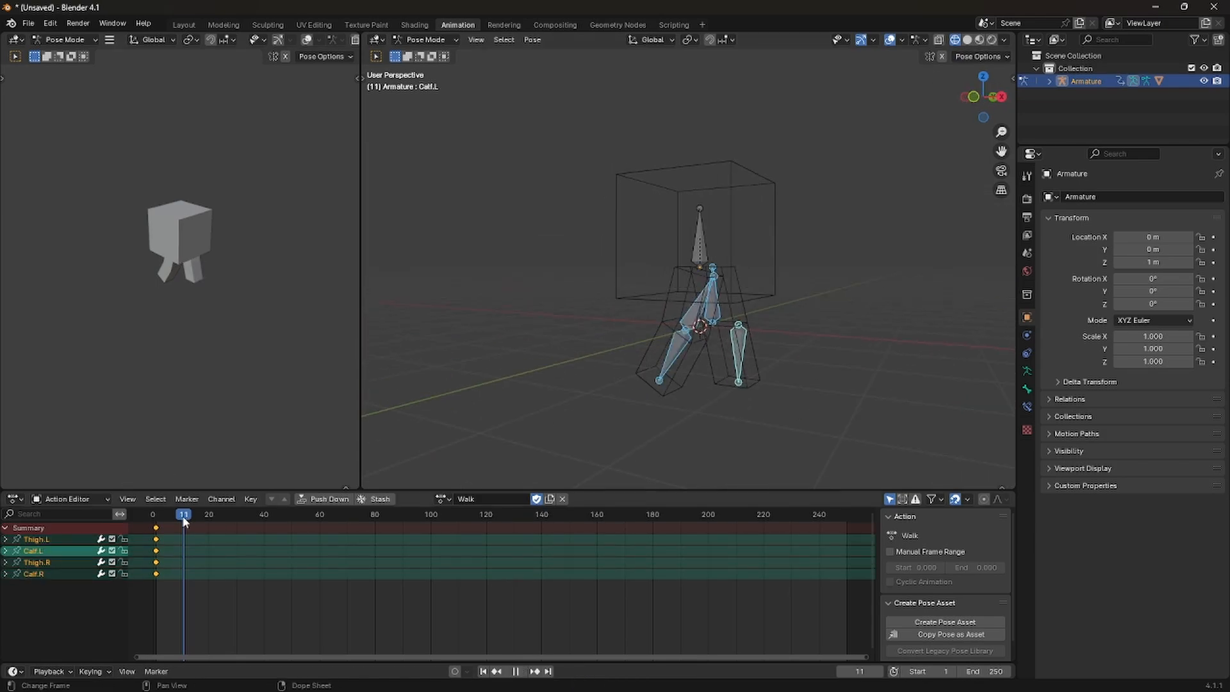
pyautogui.moveTo(183, 517); pyautogui.dragTo(156, 522)
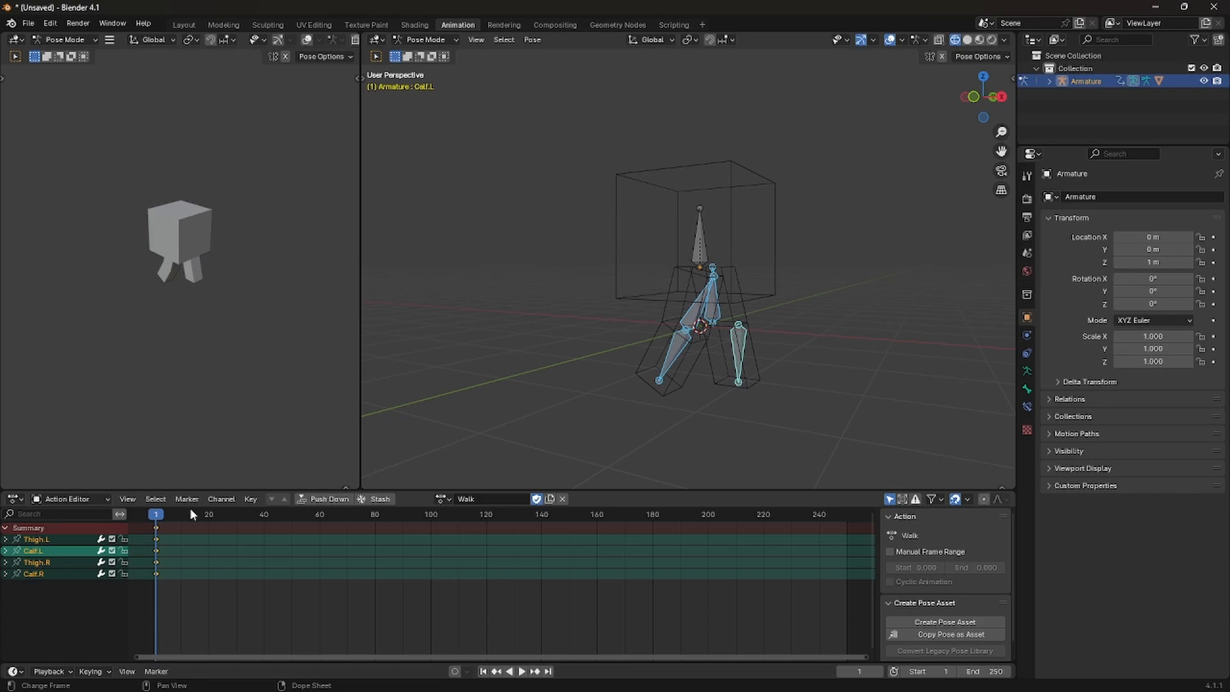
# Rotate the left calf bone about -26.8° at frame 6, working in the back orthographic view
pyautogui.click(718, 355)
pyautogui.moveTo(792, 299); pyautogui.dragTo(620, 330, button='middle')
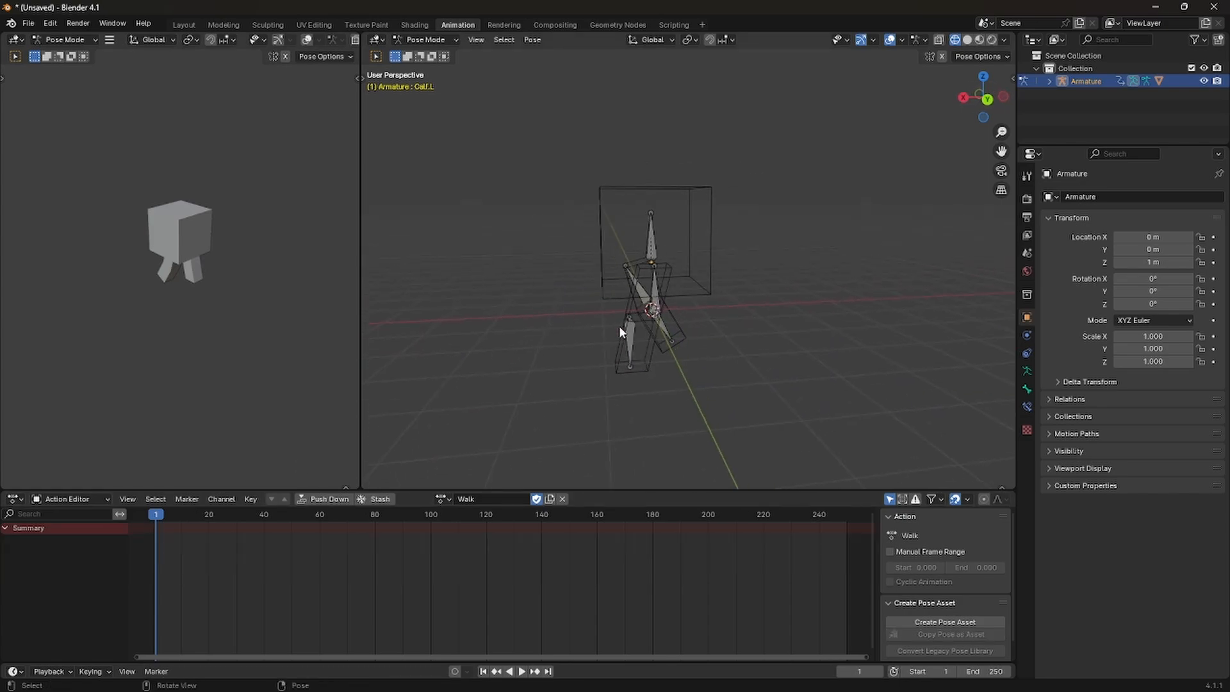
pyautogui.click(630, 346)
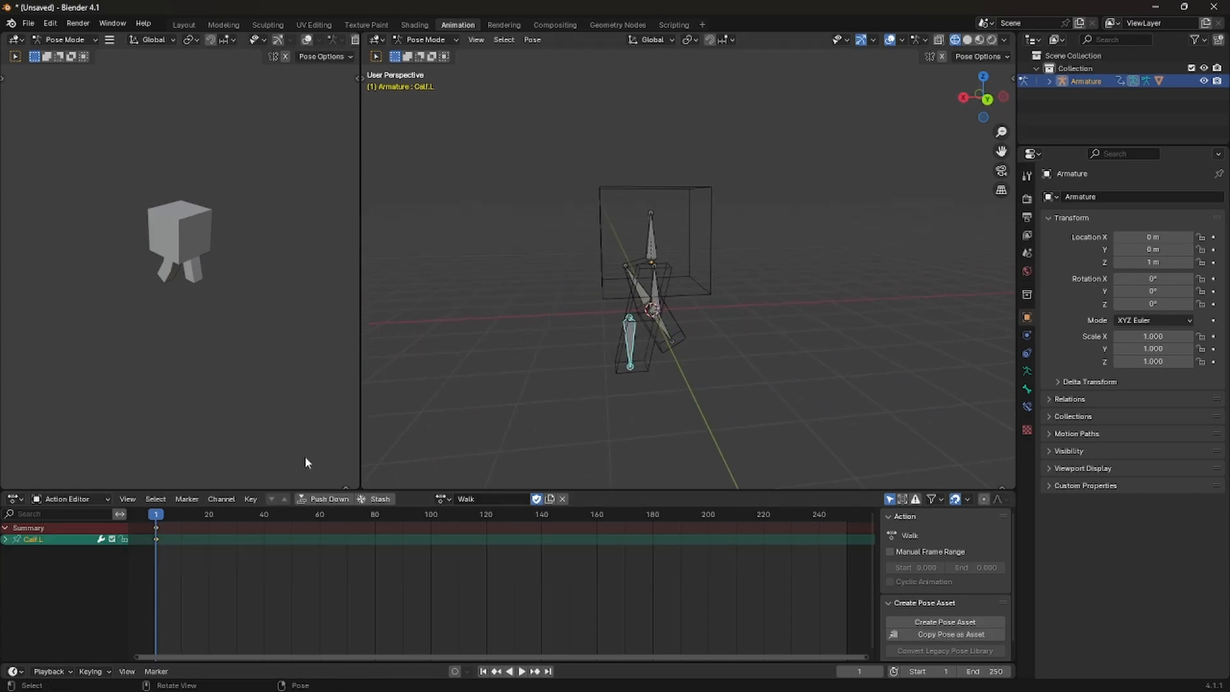
pyautogui.press('space')
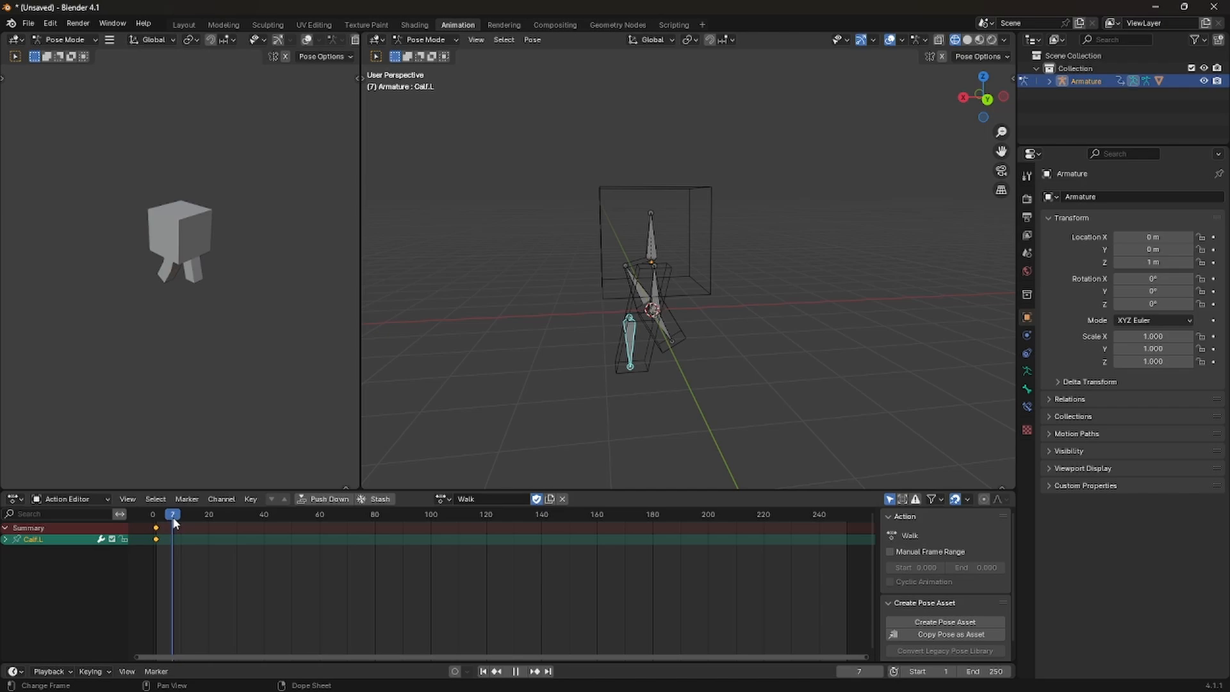
pyautogui.moveTo(173, 518); pyautogui.dragTo(170, 517)
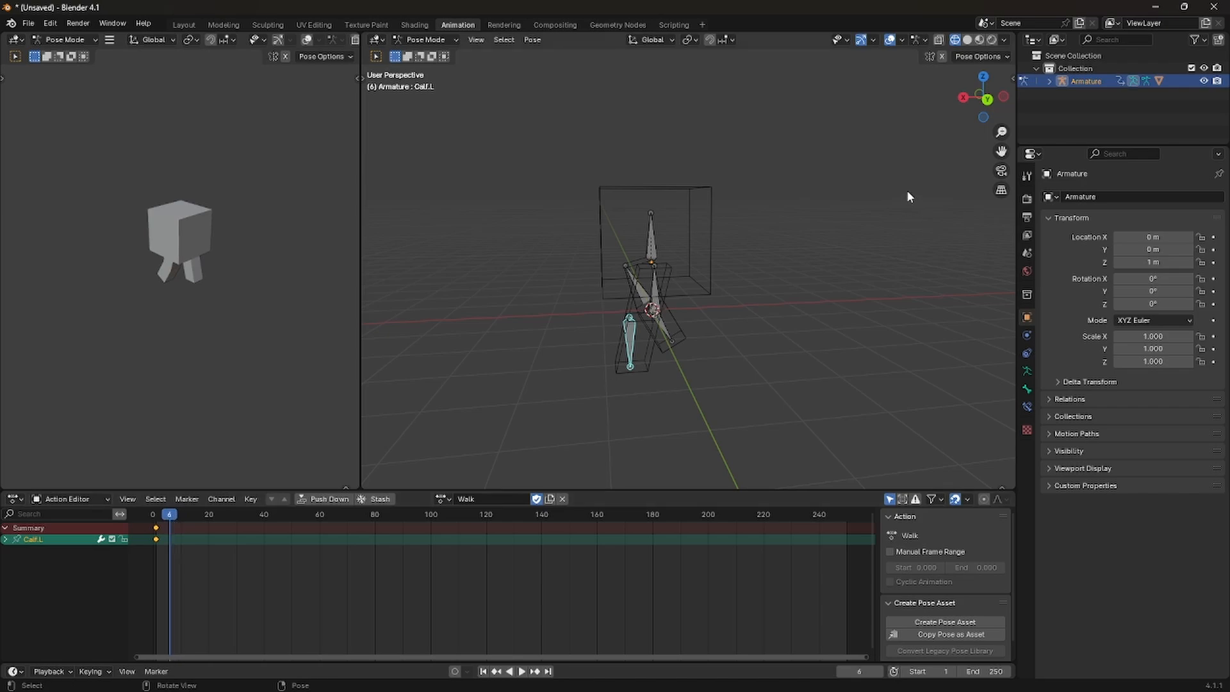
pyautogui.click(987, 100)
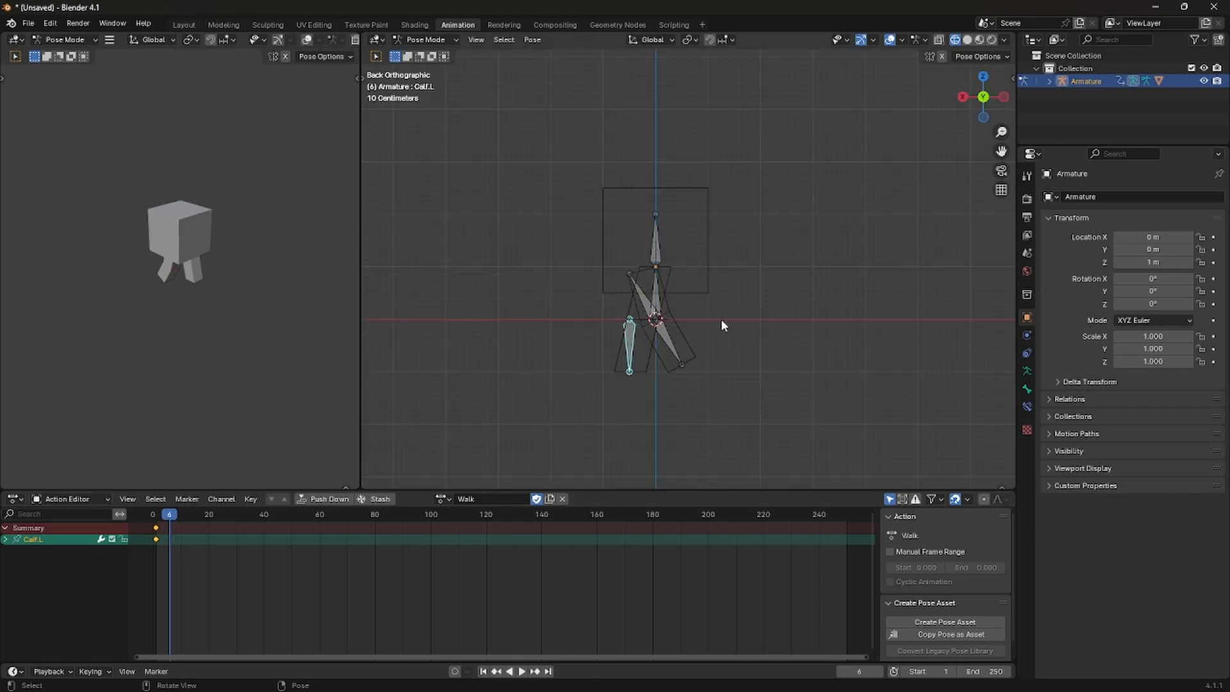
pyautogui.press('r')
pyautogui.click(719, 275)
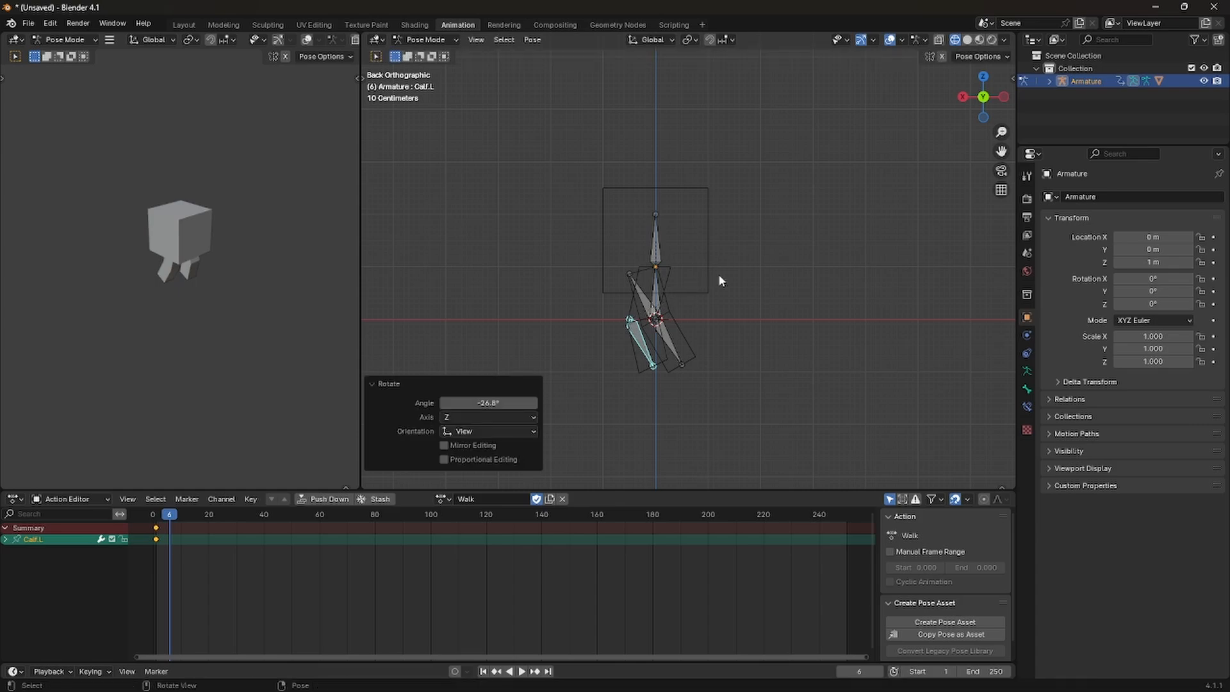
# Move the left calf bone about -0.61 m along the global X axis
pyautogui.press('g')
pyautogui.press('y')
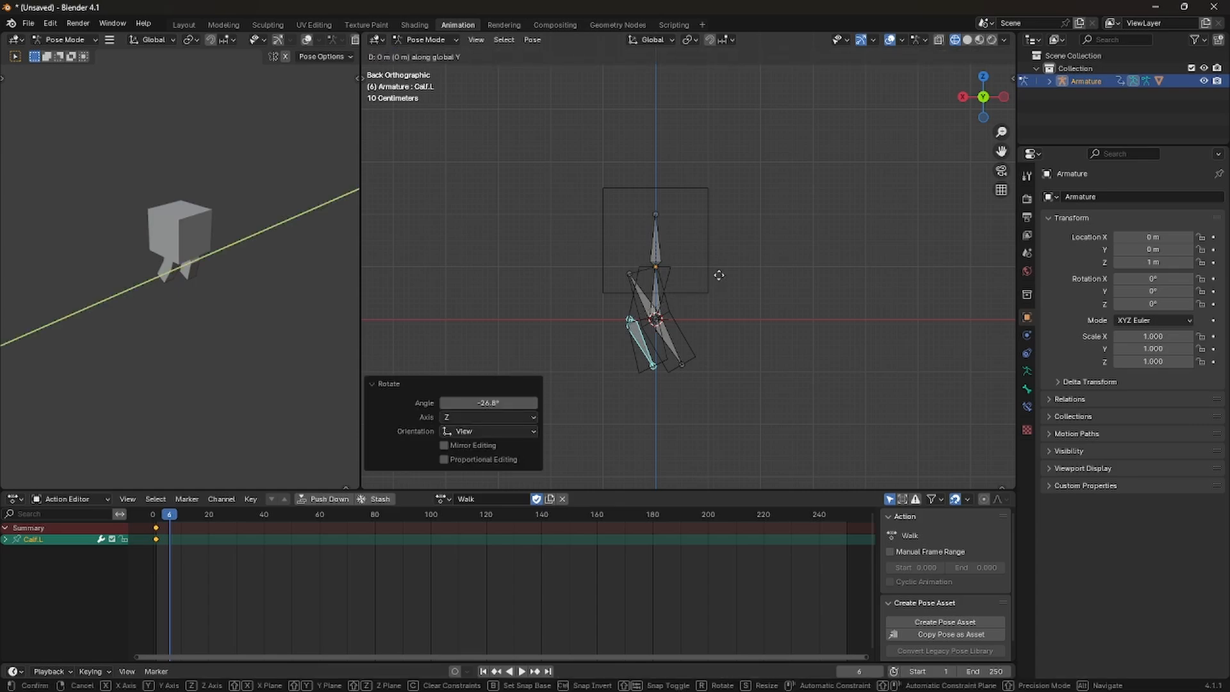
pyautogui.press('x')
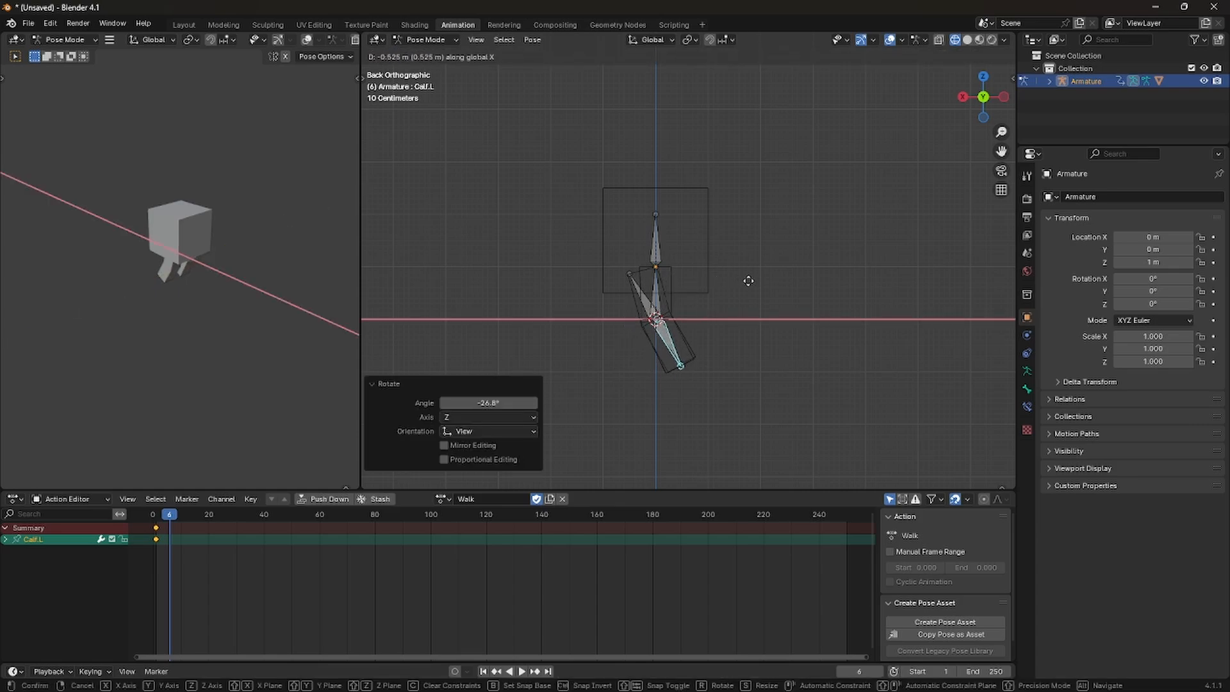
pyautogui.click(751, 282)
pyautogui.moveTo(752, 287); pyautogui.dragTo(715, 356, button='middle')
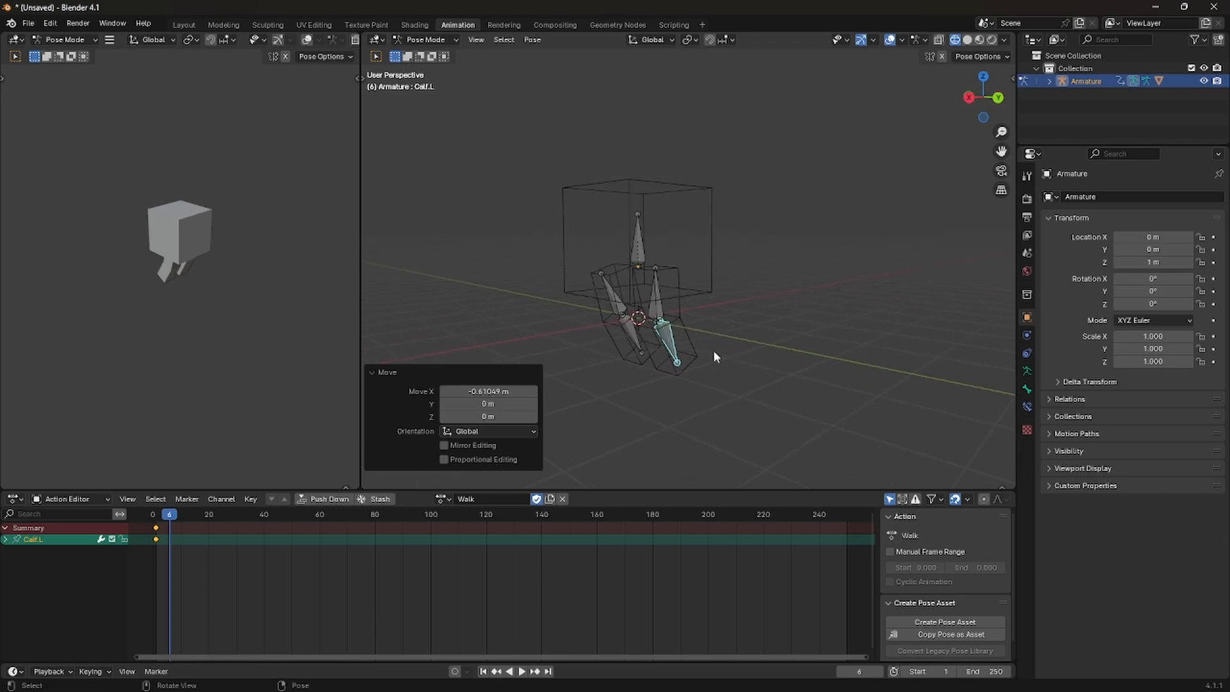
# Rotate the right calf bone about 15.4° in the back orthographic view
pyautogui.click(631, 332)
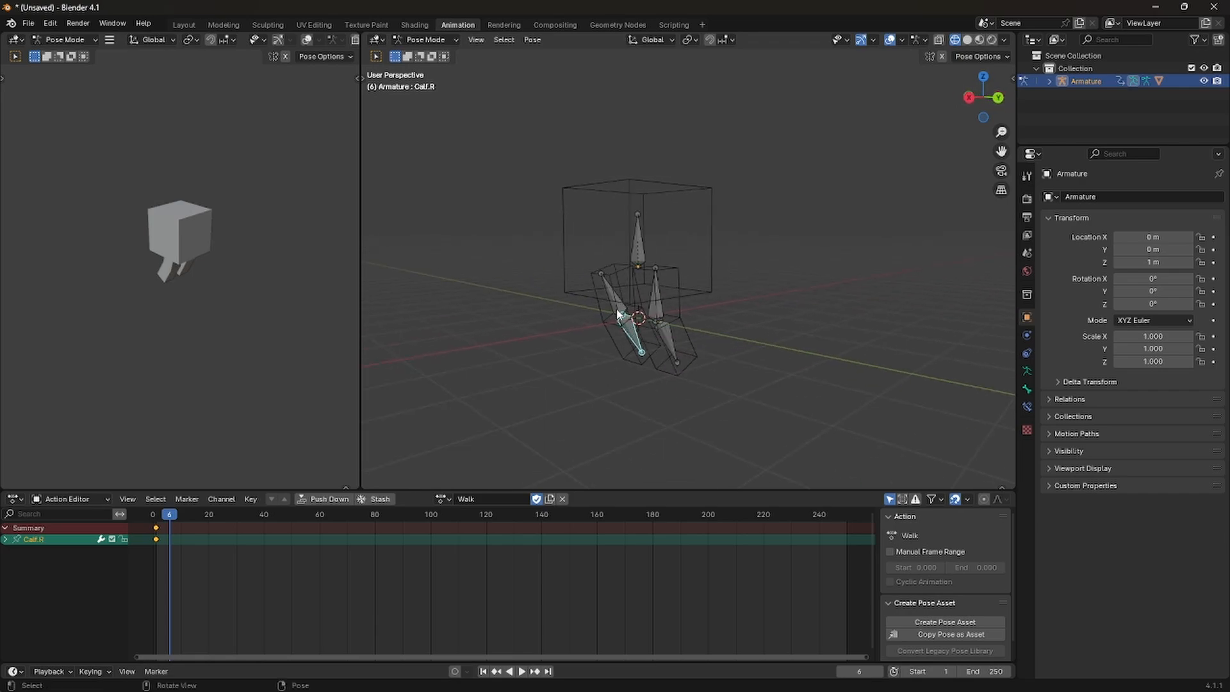
pyautogui.click(998, 98)
pyautogui.press('r')
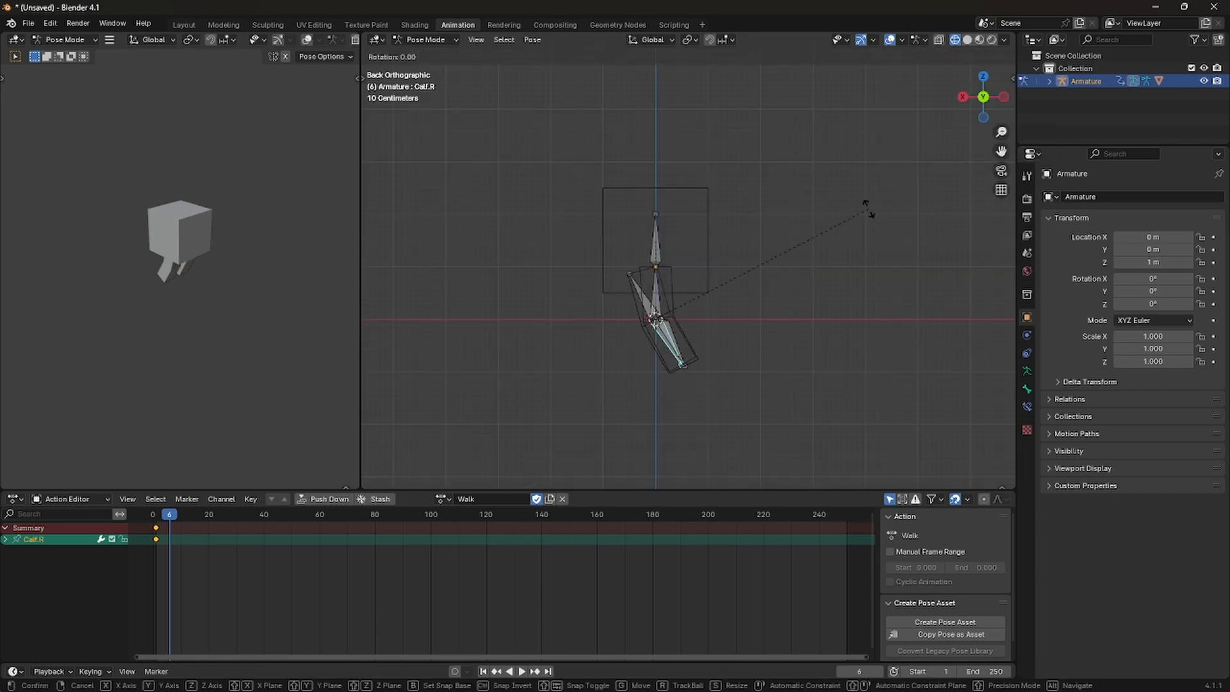
pyautogui.click(776, 292)
# Move the right calf bone about 1.22 m along global X and insert keyframes for all bones at frame 6
pyautogui.press('g')
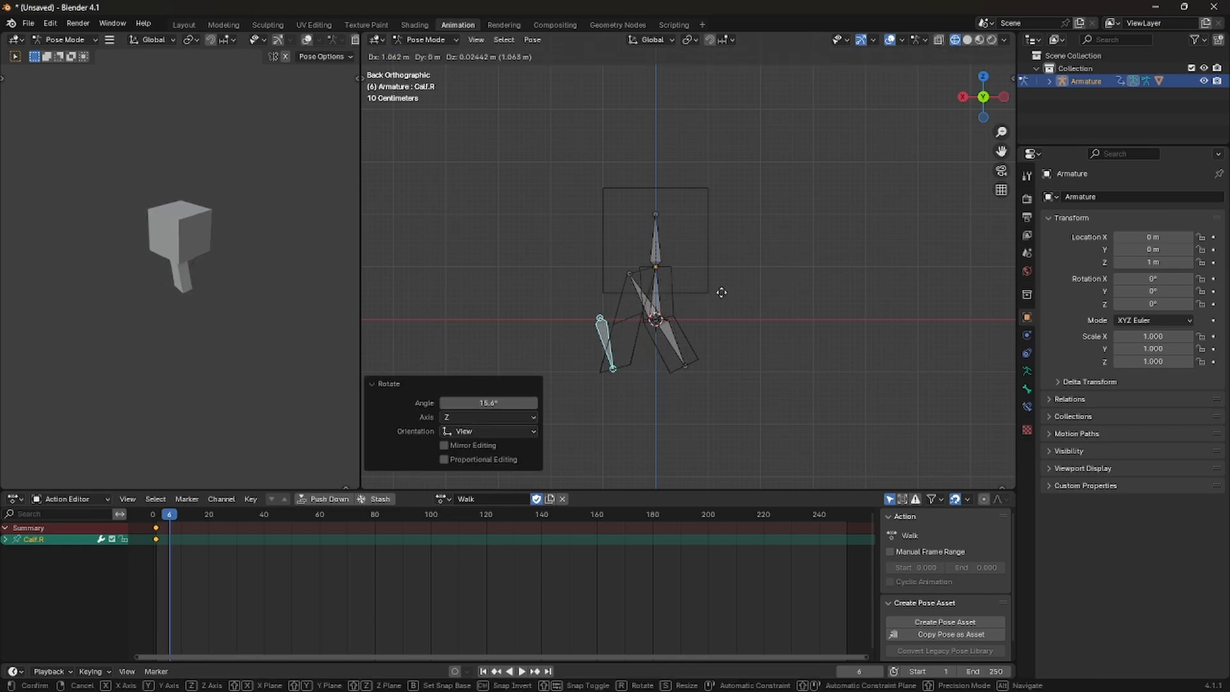
pyautogui.press('x')
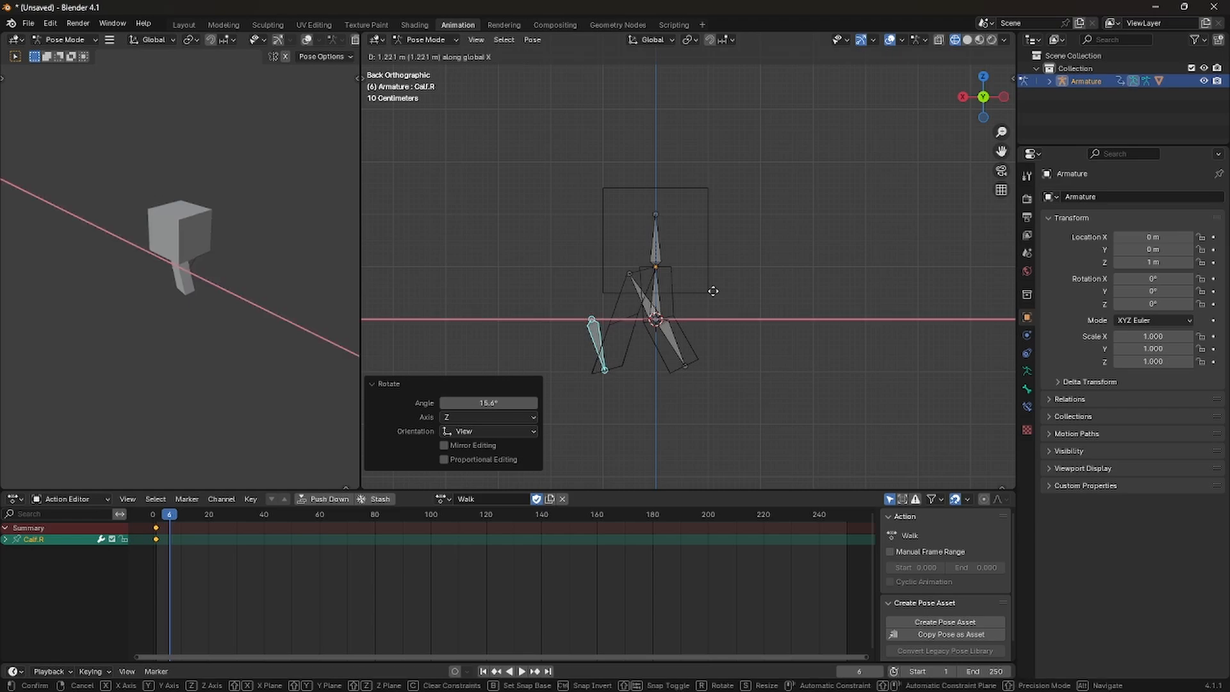
pyautogui.click(713, 290)
pyautogui.moveTo(713, 291); pyautogui.dragTo(828, 288, button='middle')
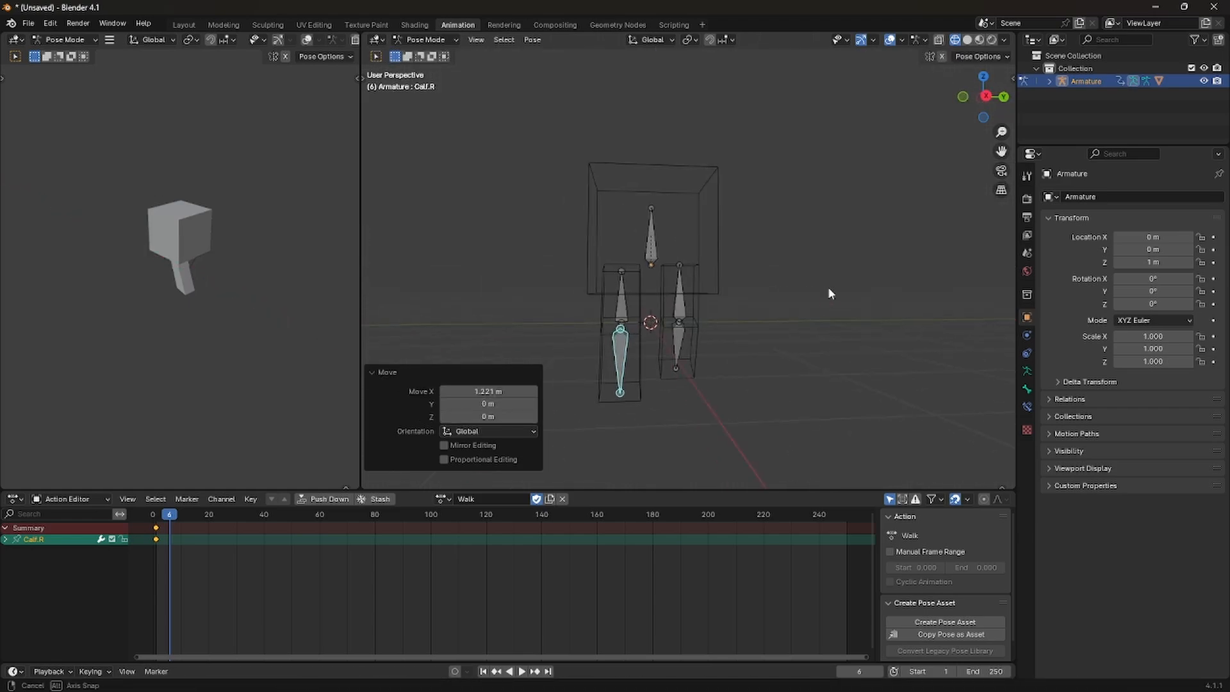
pyautogui.press('a')
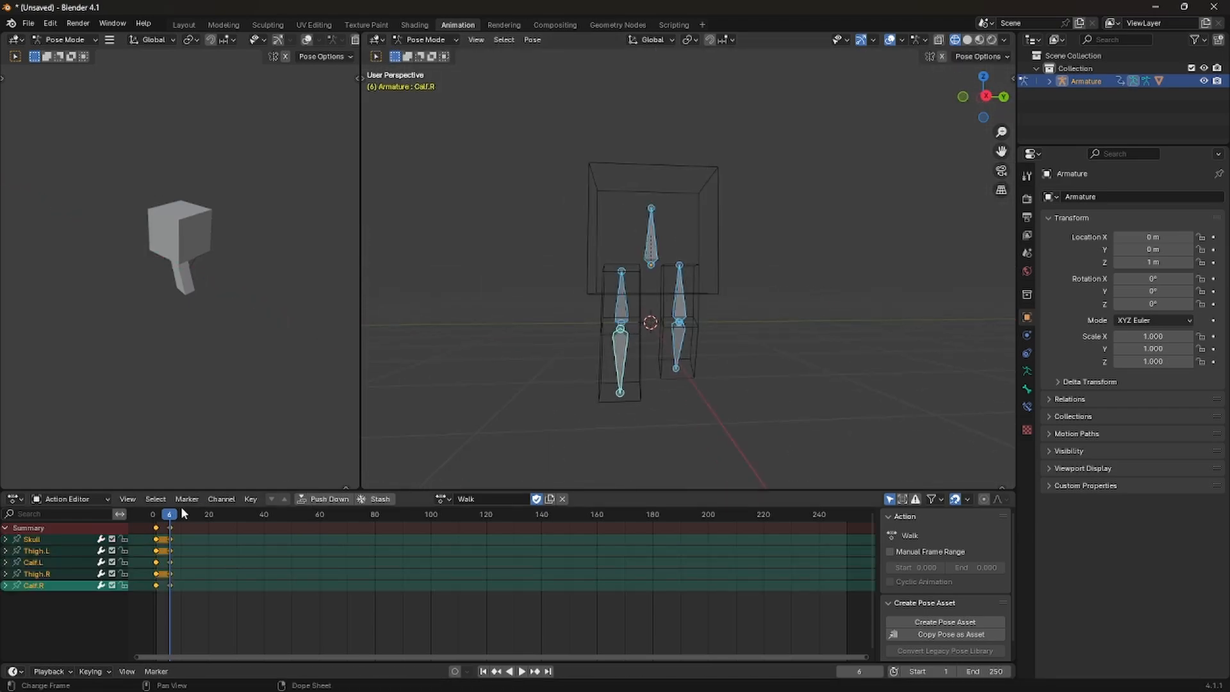
# Copy the pose of all bones from frame 0, paste it at frame 12 and insert keyframes there
pyautogui.moveTo(184, 512); pyautogui.dragTo(154, 516)
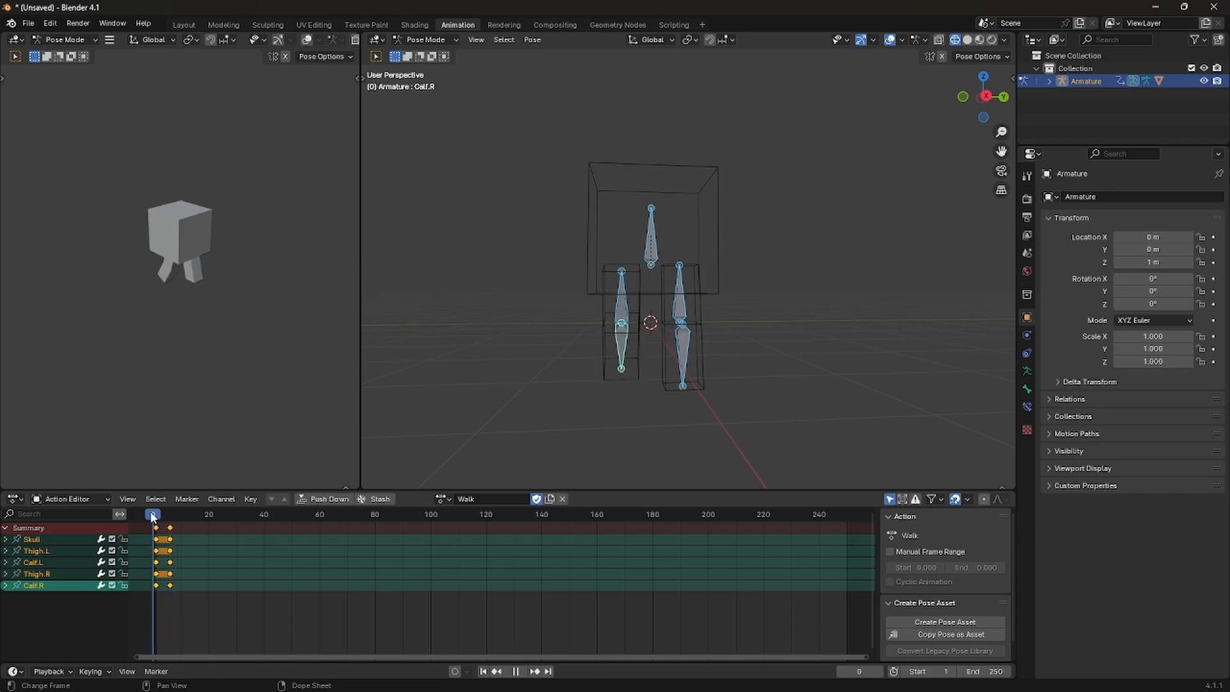
pyautogui.click(159, 527)
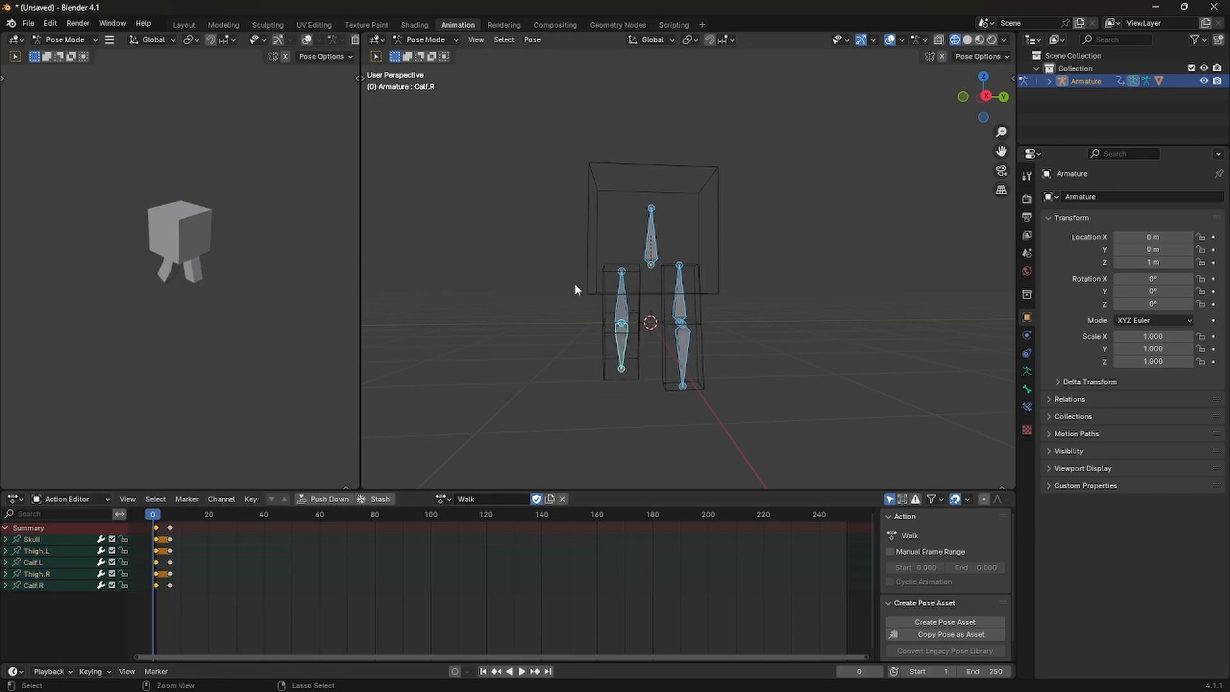
pyautogui.hotkey('ctrl', 'c')
pyautogui.moveTo(154, 520); pyautogui.dragTo(188, 520)
pyautogui.hotkey('ctrl', 'v')
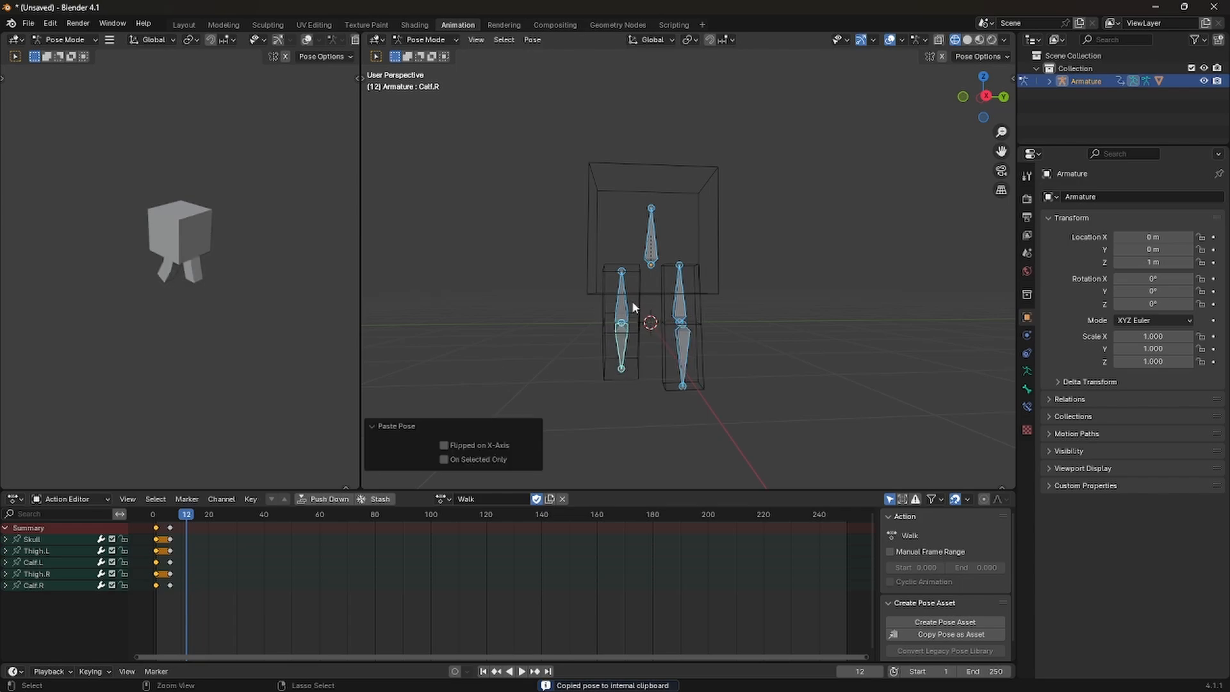
pyautogui.press('i')
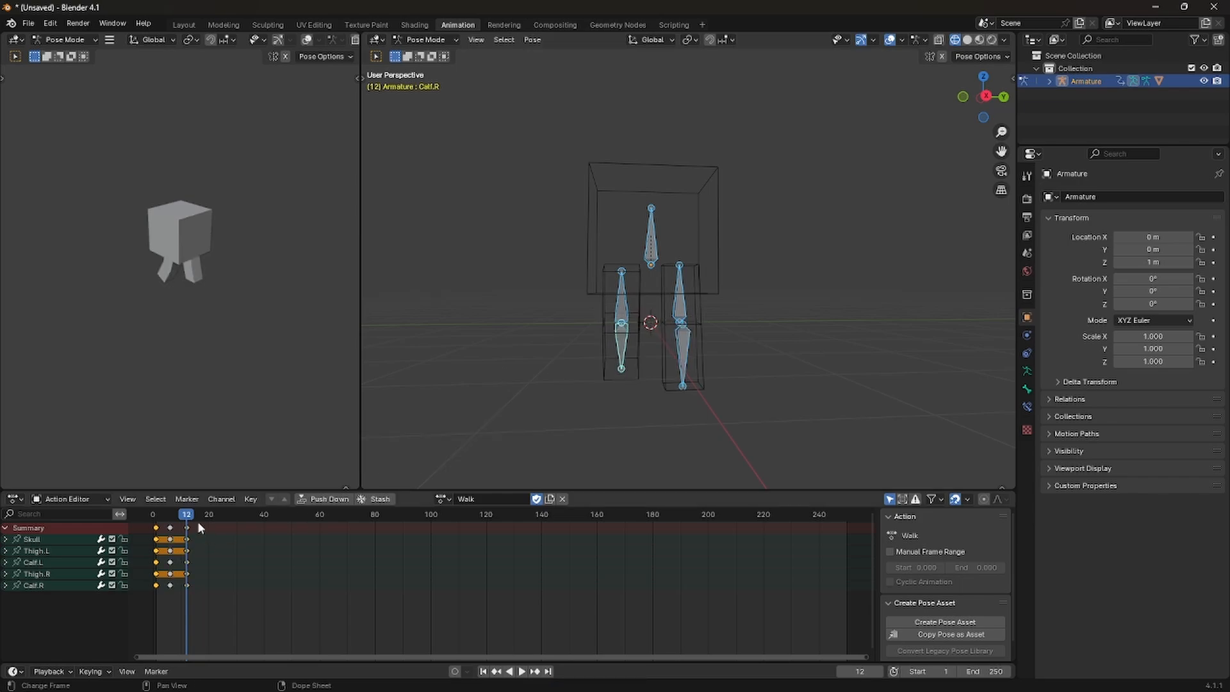
# Set the playback range to frames 0 through 12 and play the Walk animation in solid shading
pyautogui.moveTo(984, 670); pyautogui.dragTo(926, 671)
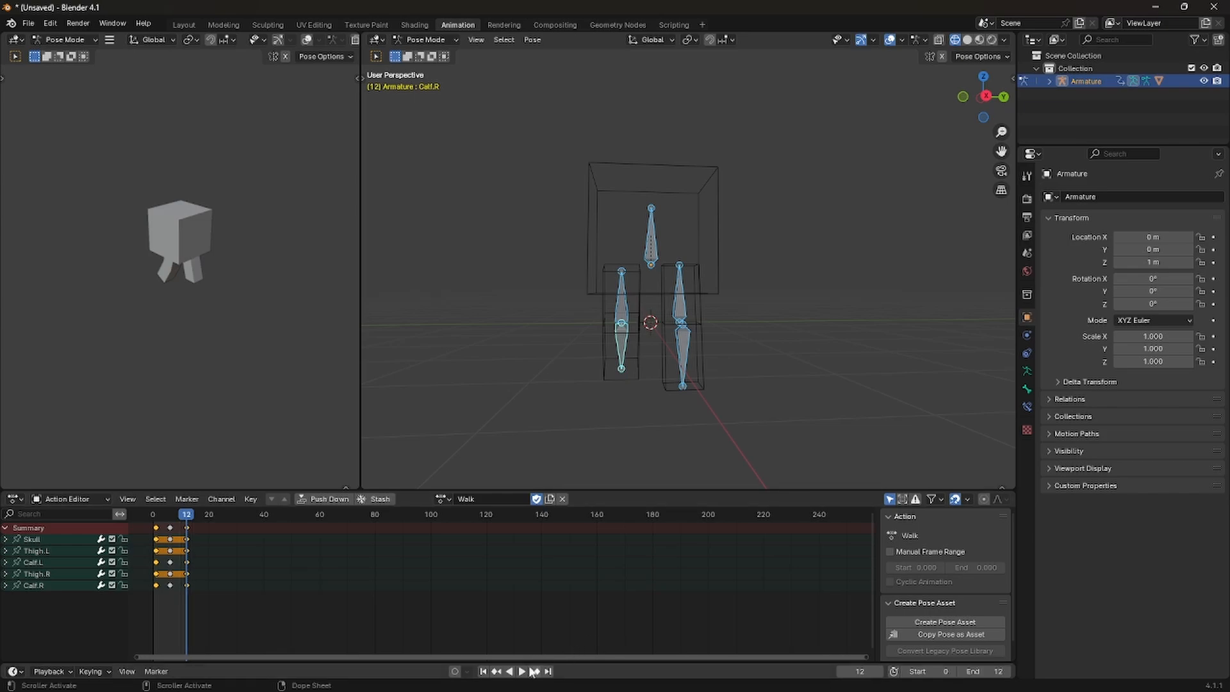
pyautogui.click(531, 670)
pyautogui.moveTo(924, 299)
pyautogui.mouseDown(button='middle')
pyautogui.moveTo(786, 285)
pyautogui.moveTo(838, 305)
pyautogui.mouseUp(button='middle')
pyautogui.click(968, 39)
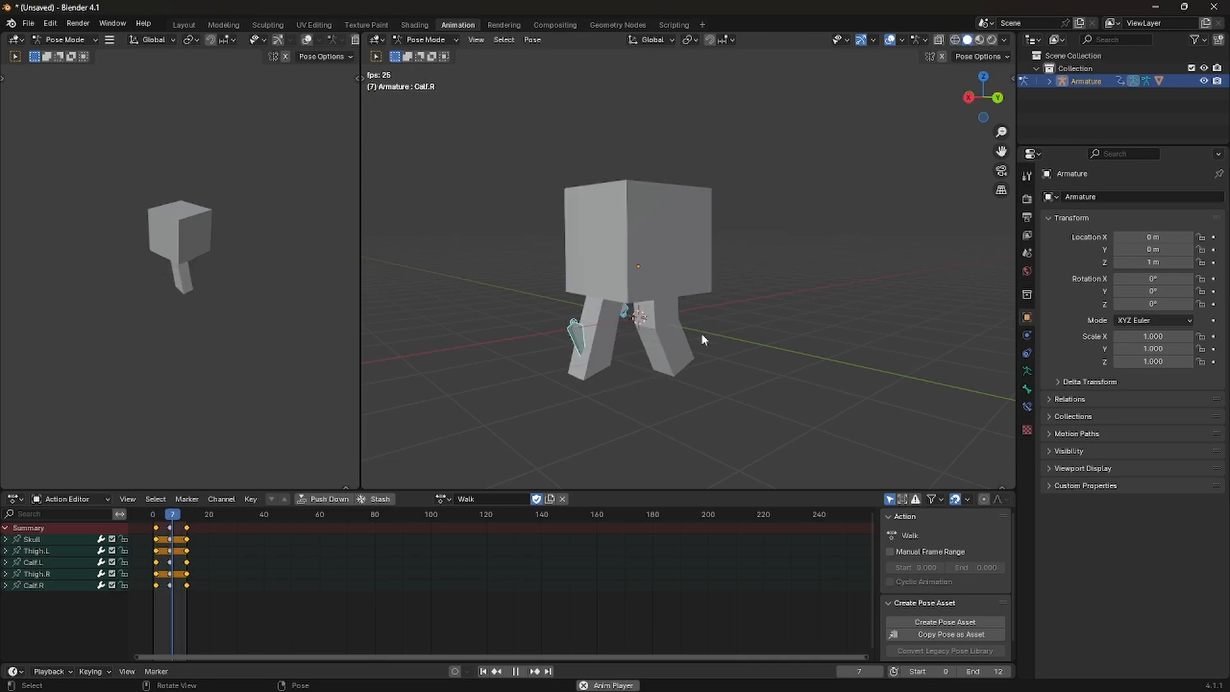
pyautogui.moveTo(701, 333)
pyautogui.mouseDown(button='middle')
pyautogui.moveTo(811, 329)
pyautogui.moveTo(840, 324)
pyautogui.moveTo(714, 329)
pyautogui.moveTo(870, 312)
pyautogui.moveTo(792, 306)
pyautogui.moveTo(717, 320)
pyautogui.moveTo(723, 332)
pyautogui.mouseUp(button='middle')
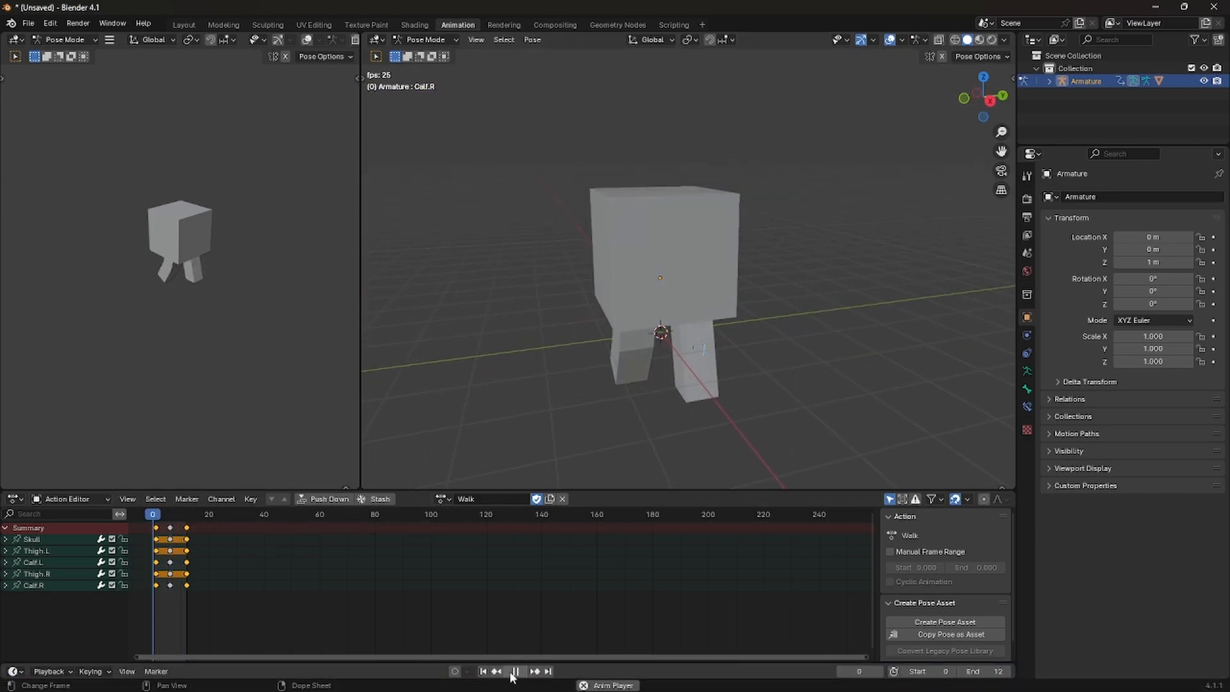
pyautogui.click(513, 672)
pyautogui.click(900, 677)
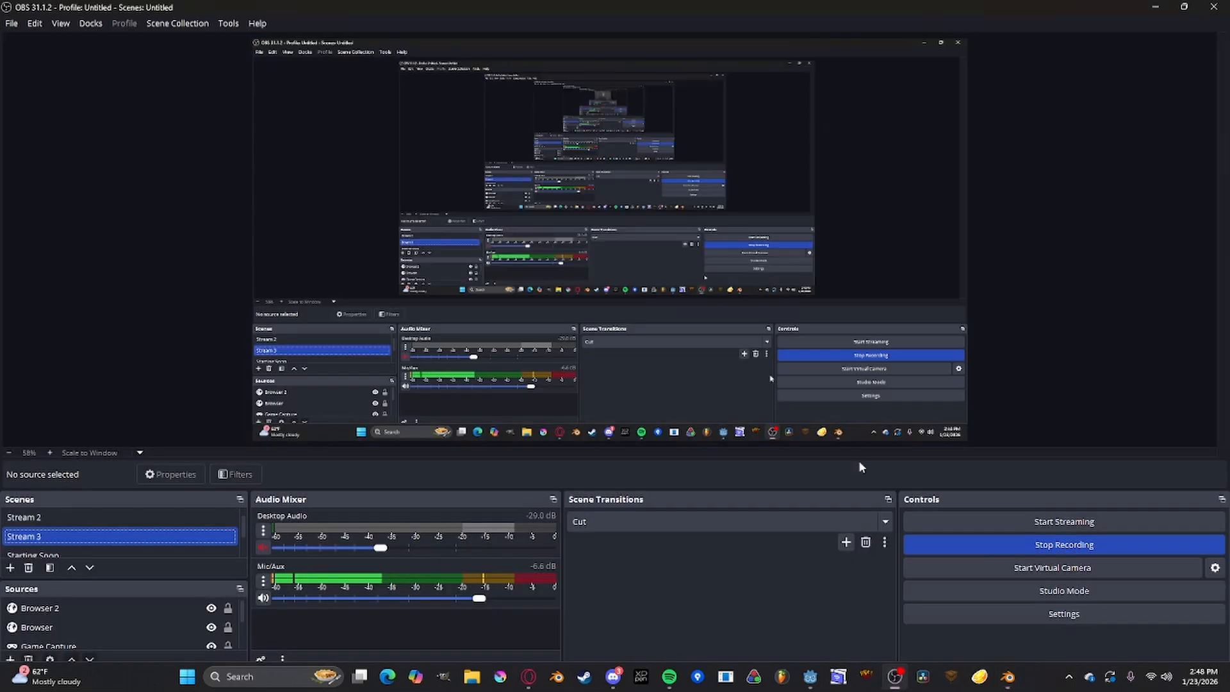